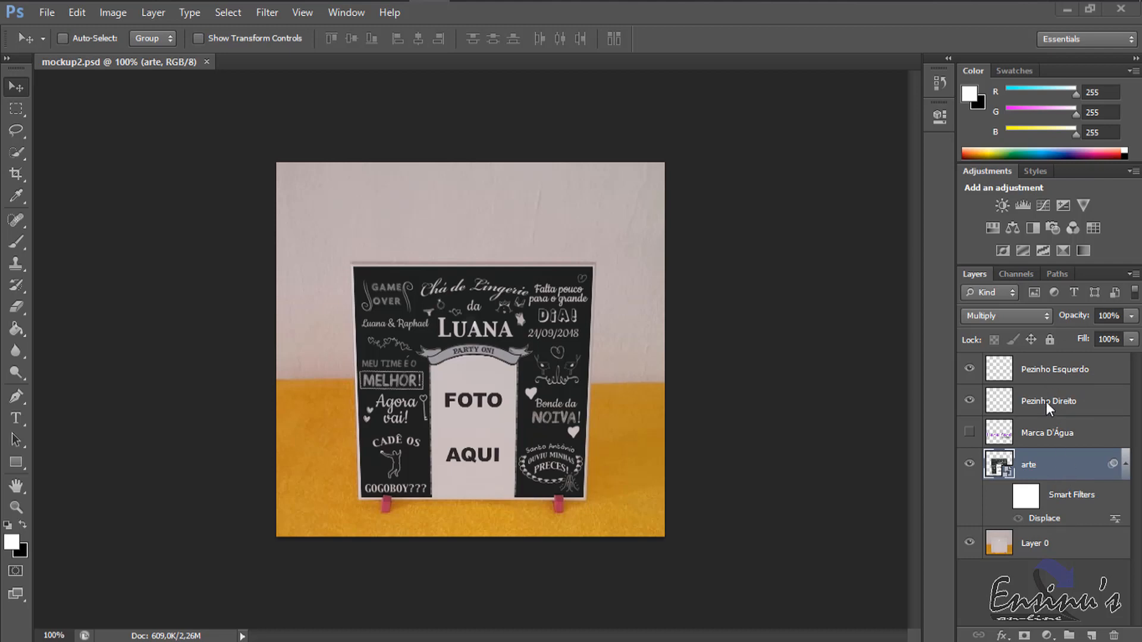
Replace the contents of the arte smart object with the imagem teste file, dismissing the Displace settings unchanged.
{"action": "right_click", "coordinate": [1051, 469]}
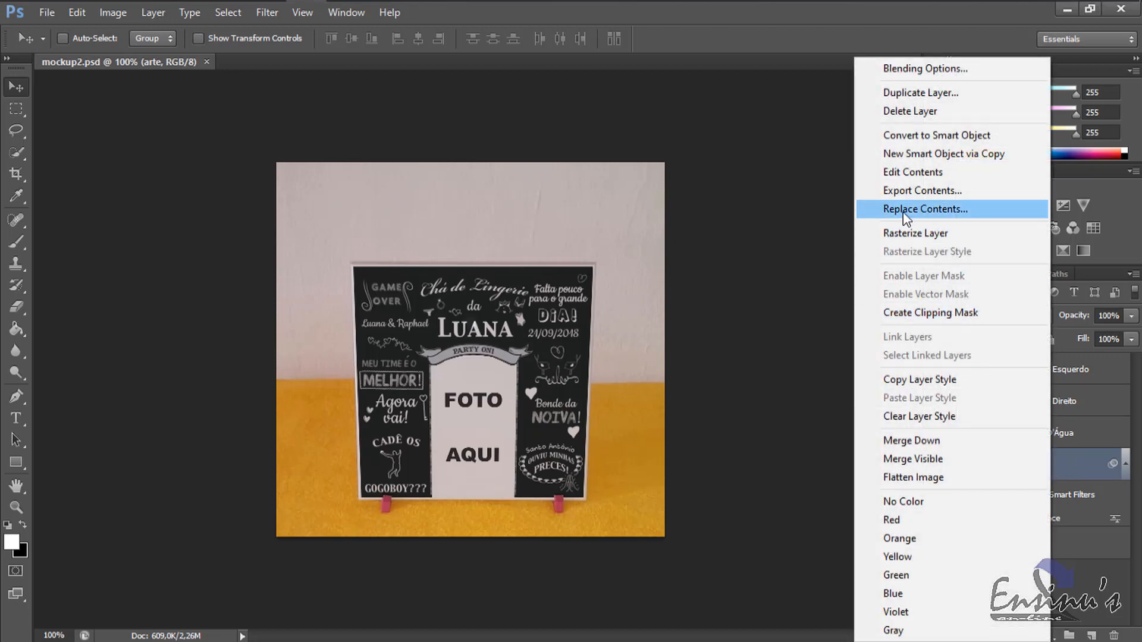
{"action": "left_click", "coordinate": [963, 214]}
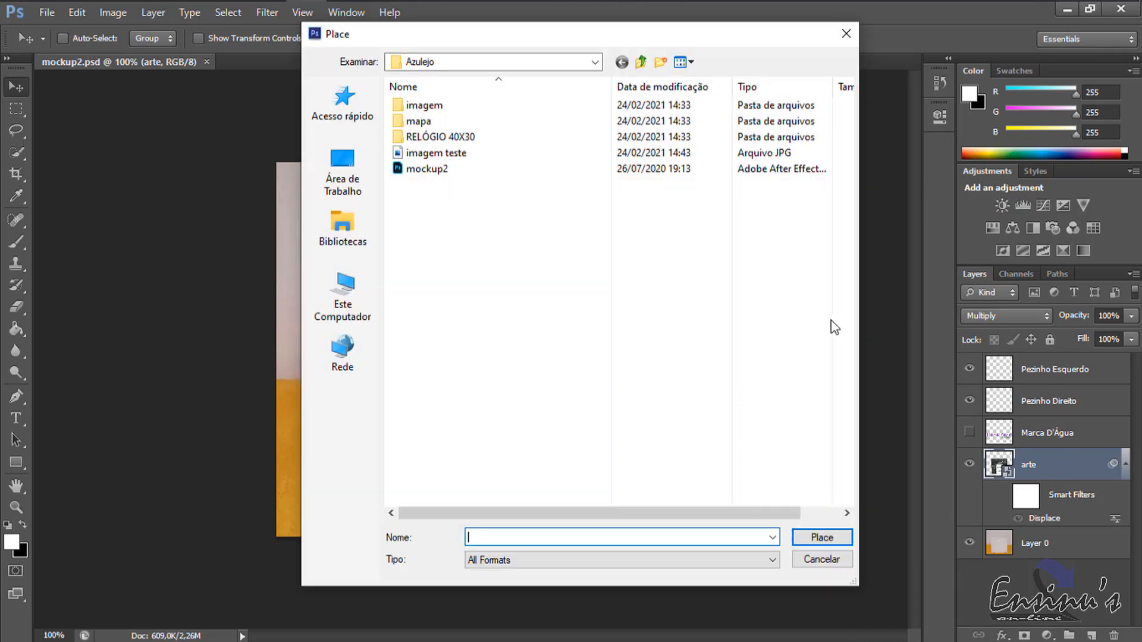
{"action": "left_click_drag", "start_coordinate": [668, 36], "coordinate": [909, 31]}
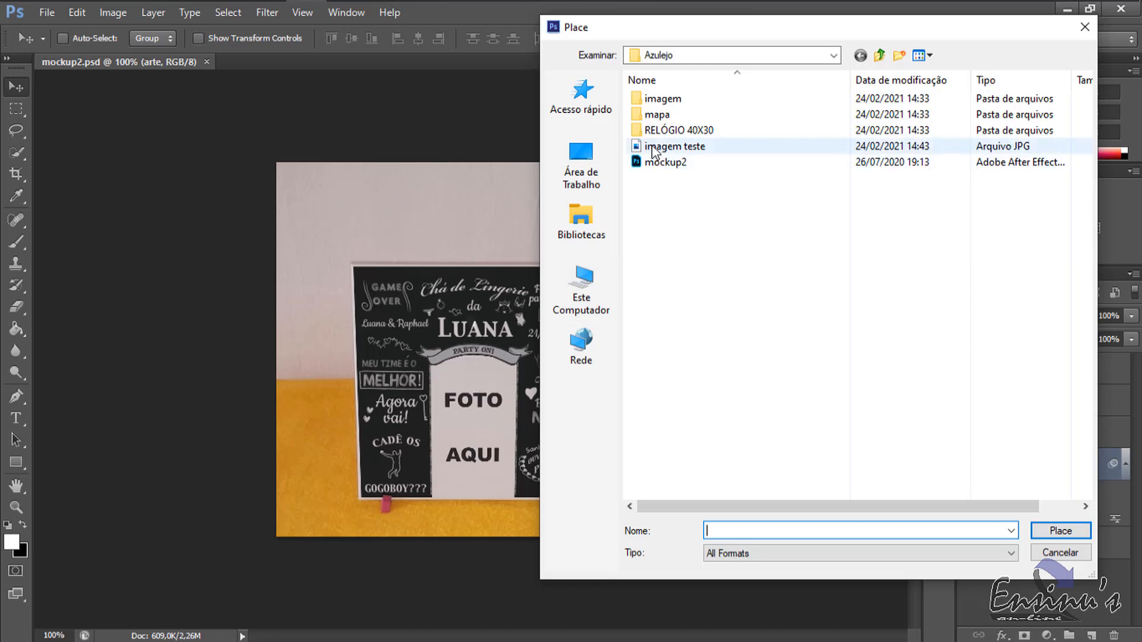
{"action": "left_click", "coordinate": [681, 149]}
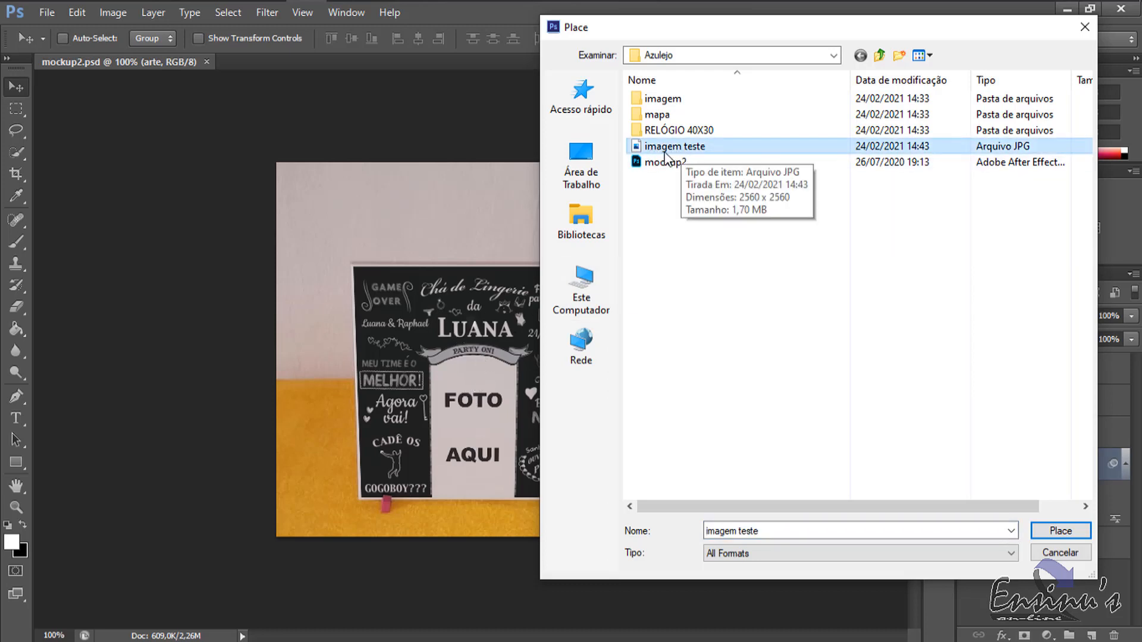
{"action": "double_click", "coordinate": [684, 148]}
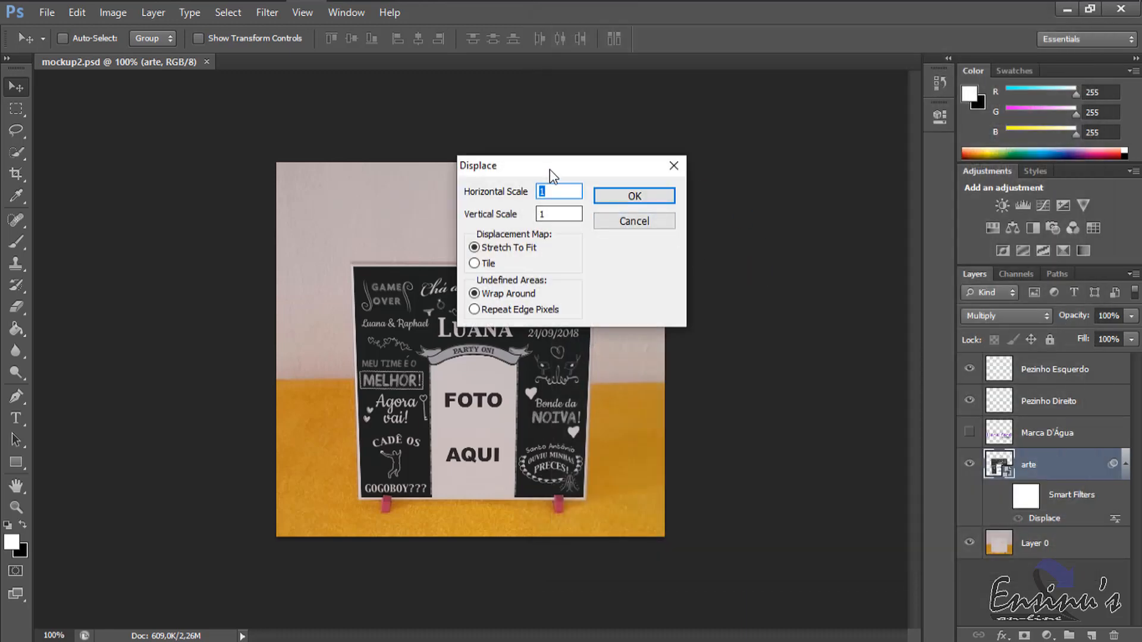
{"action": "left_click_drag", "start_coordinate": [550, 169], "coordinate": [693, 186]}
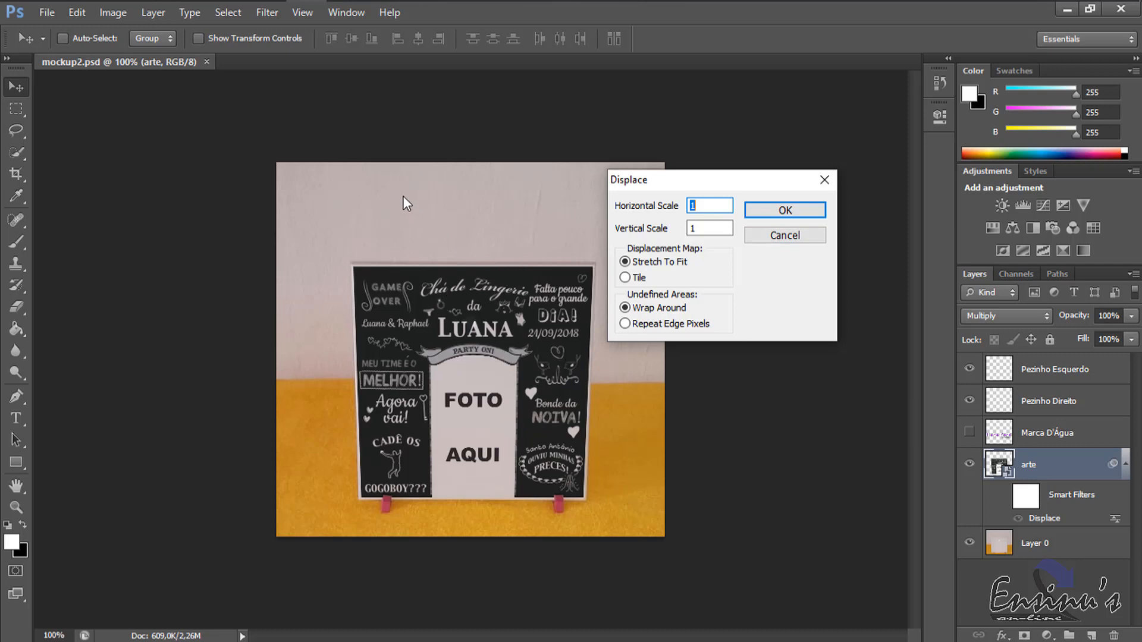
{"action": "left_click", "coordinate": [797, 234]}
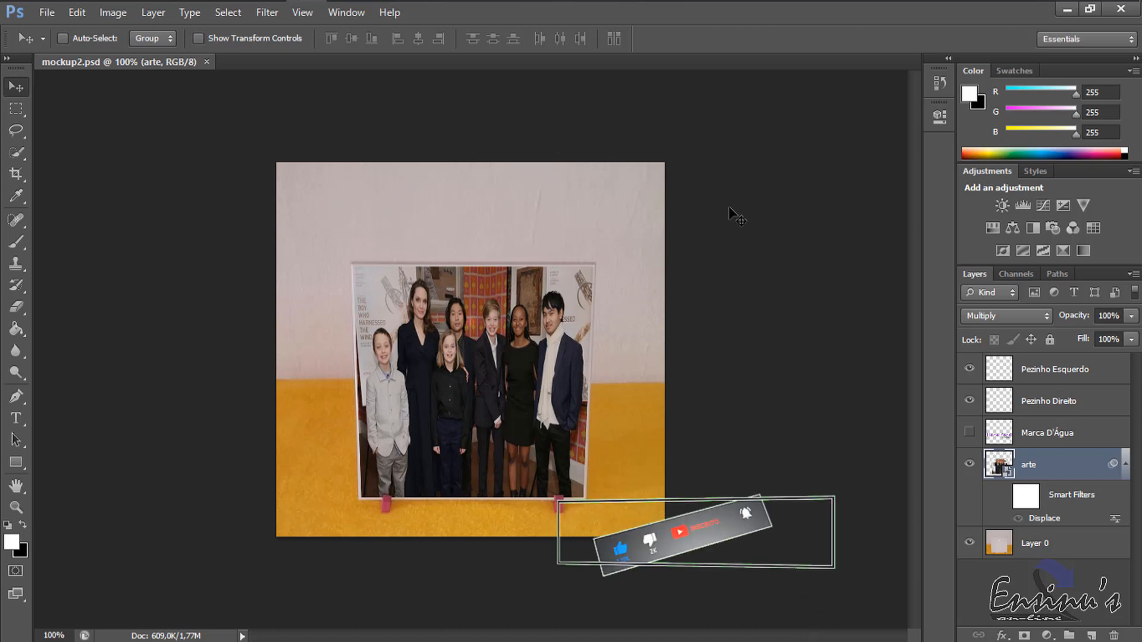
Close mockup2.psd and open the second photo of the white tile on yellow cloth from the imagem folder.
{"action": "left_click", "coordinate": [207, 62]}
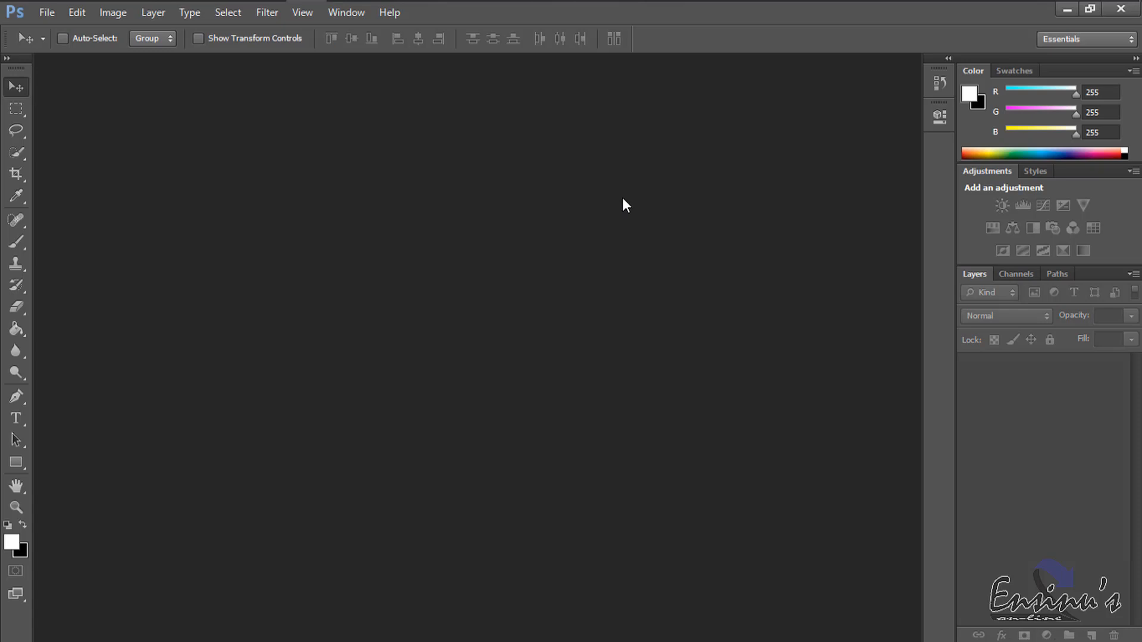
{"action": "double_click", "coordinate": [651, 254]}
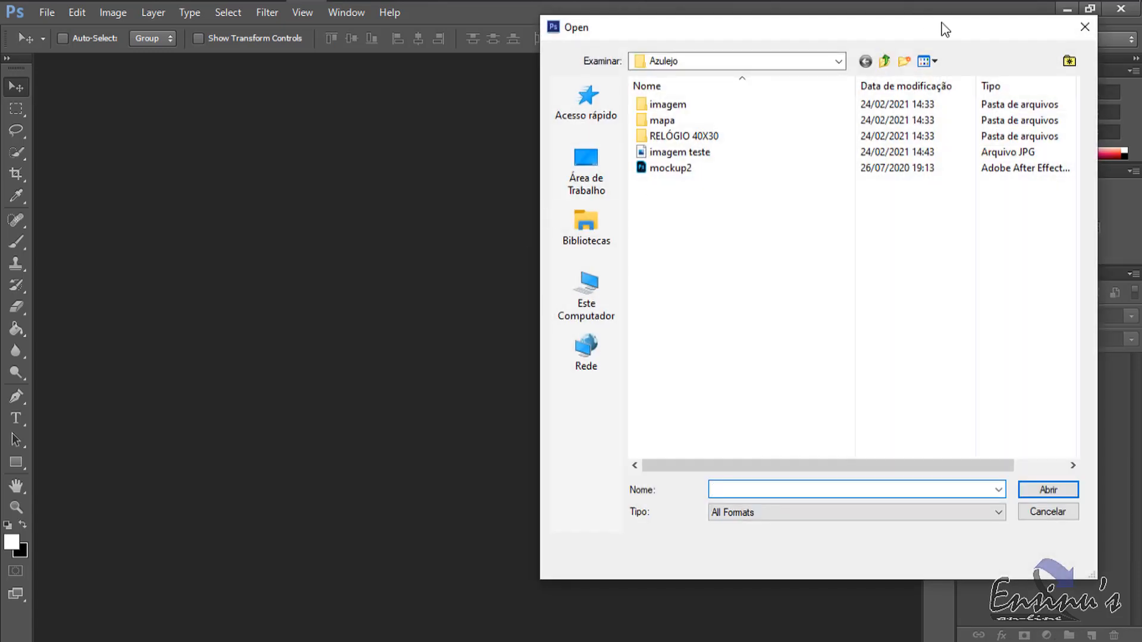
{"action": "double_click", "coordinate": [526, 120]}
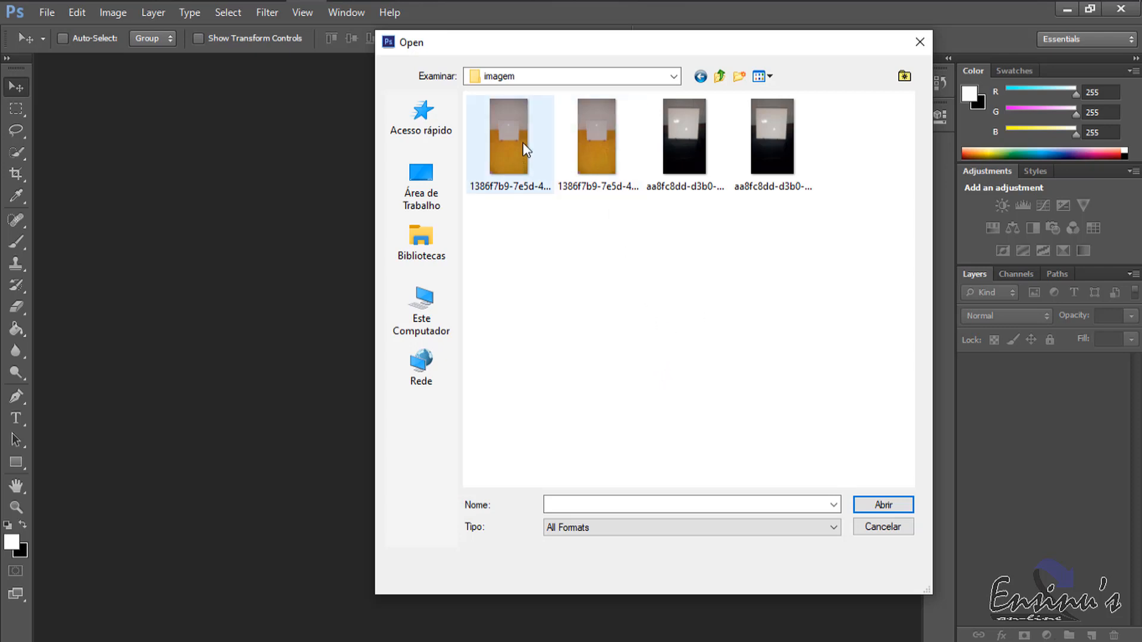
{"action": "double_click", "coordinate": [606, 117]}
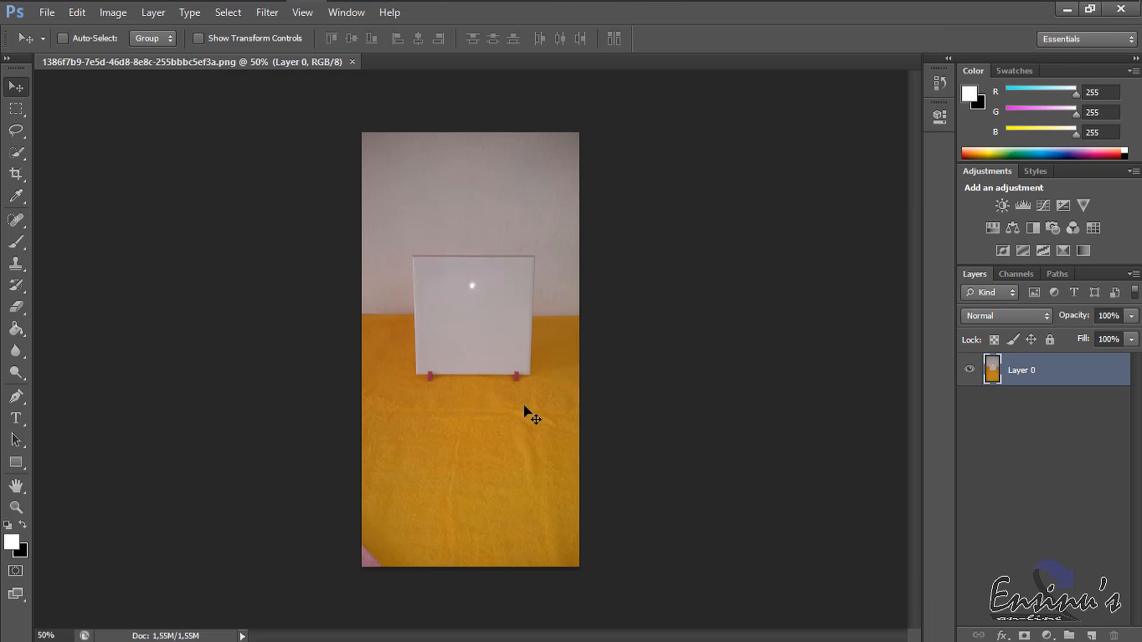
Crop the photo on all four sides to a nearly square frame around the white tile and its two feet.
{"action": "left_click", "coordinate": [16, 176]}
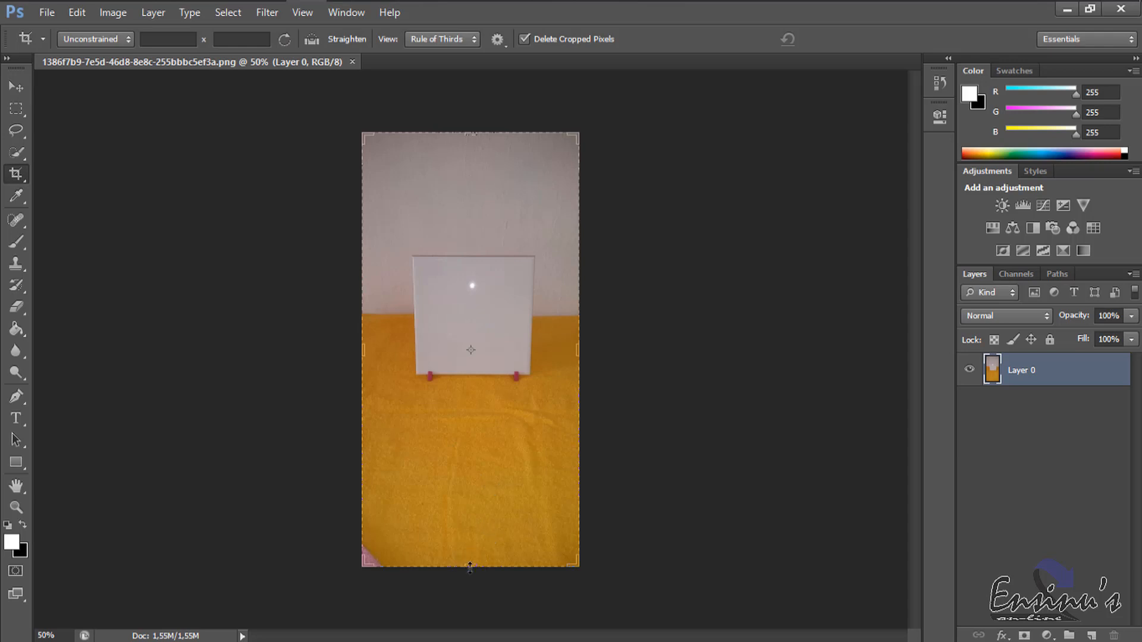
{"action": "left_click_drag", "start_coordinate": [470, 564], "coordinate": [483, 490]}
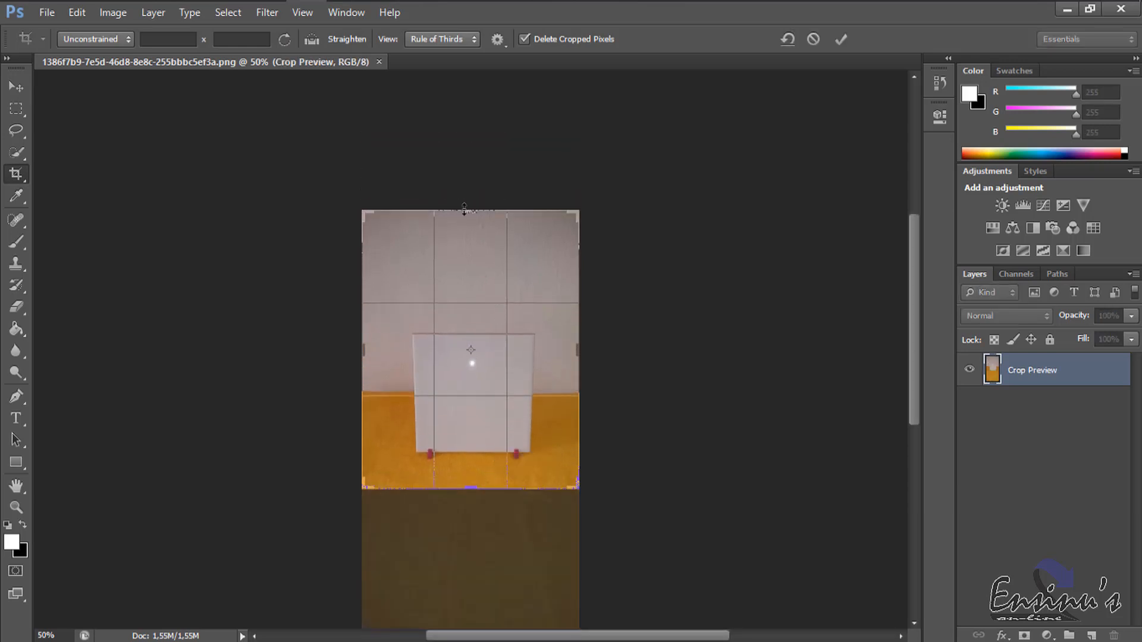
{"action": "left_click_drag", "start_coordinate": [464, 208], "coordinate": [468, 258]}
{"action": "left_click_drag", "start_coordinate": [474, 443], "coordinate": [472, 433]}
{"action": "left_click_drag", "start_coordinate": [353, 353], "coordinate": [374, 351]}
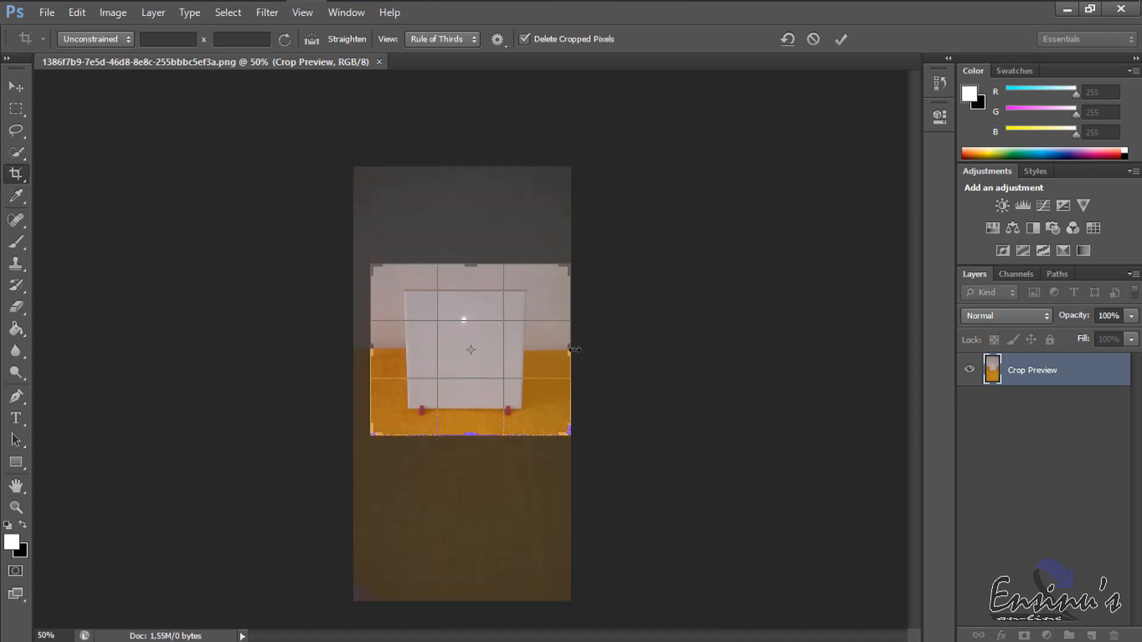
{"action": "left_click_drag", "start_coordinate": [570, 352], "coordinate": [560, 354]}
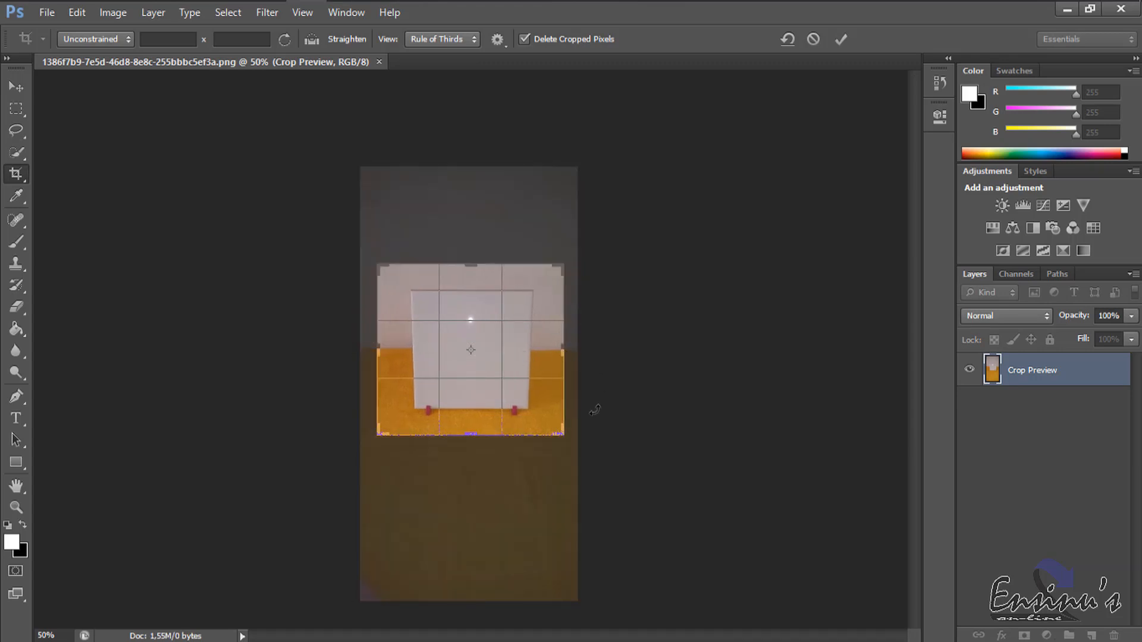
{"action": "key", "text": "Return"}
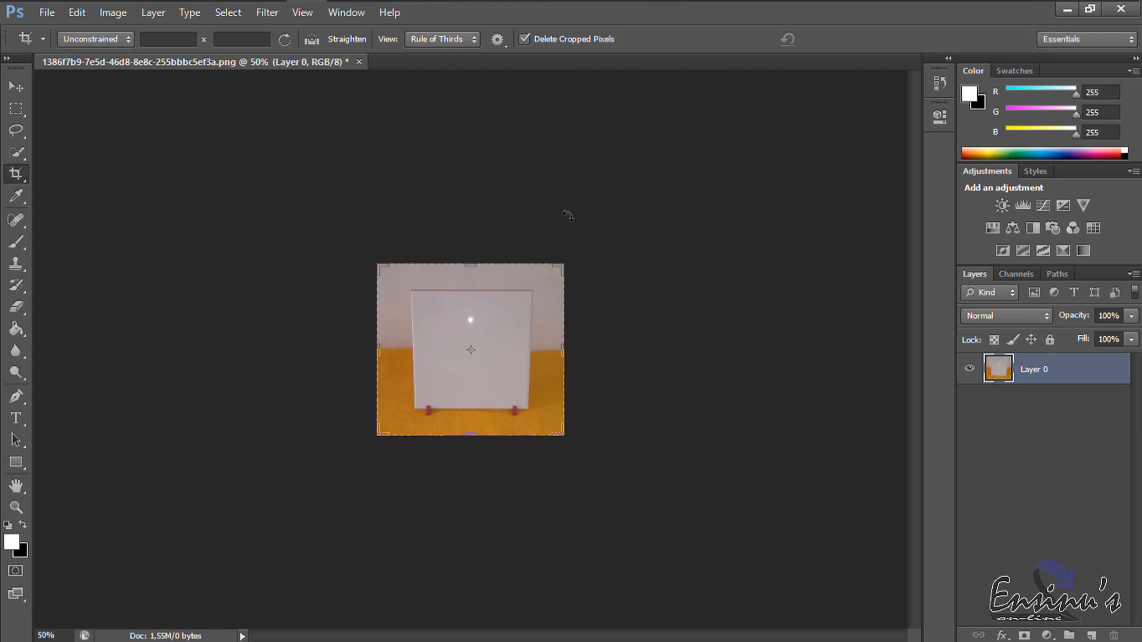
{"action": "left_click", "coordinate": [16, 87]}
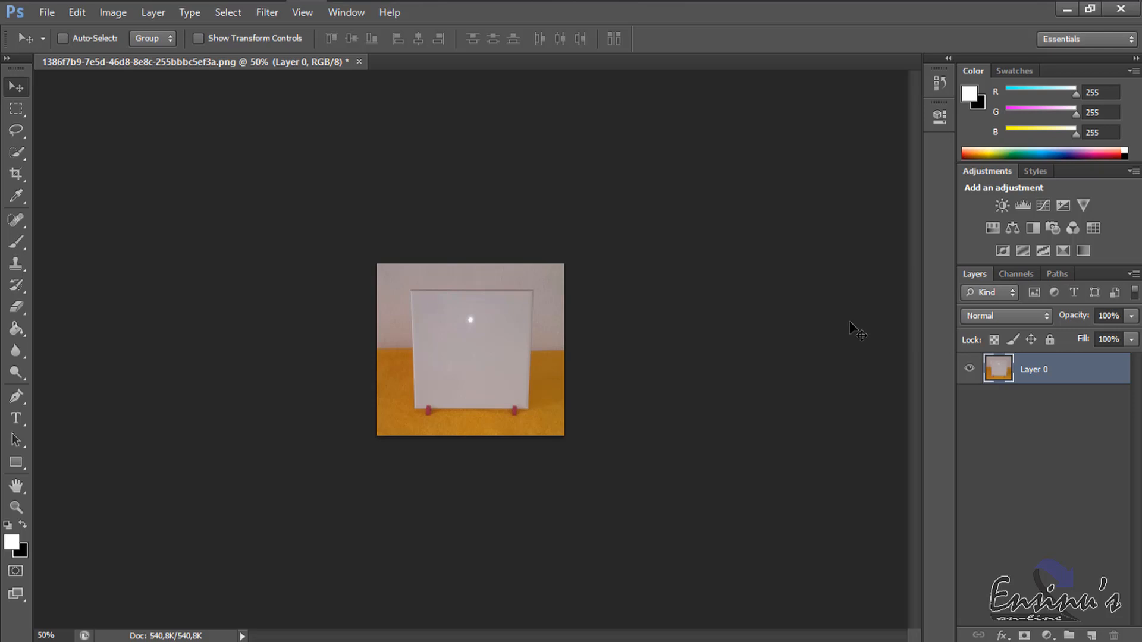
Rename Layer 0 as Fundo Base.
{"action": "key", "text": "ctrl+0"}
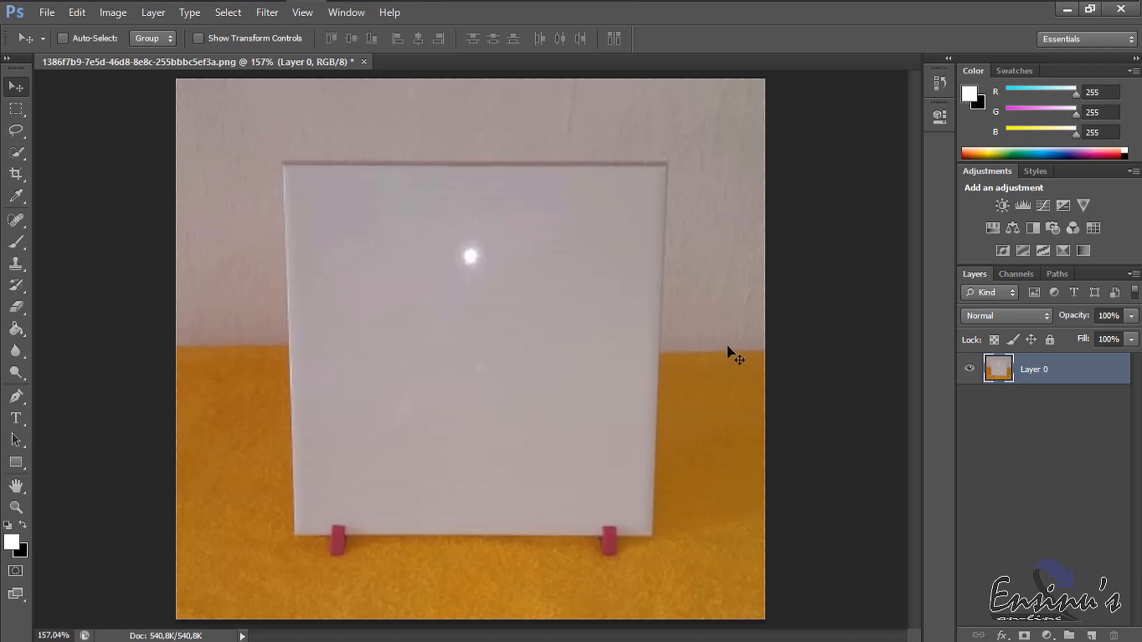
{"action": "double_click", "coordinate": [1032, 371]}
{"action": "type", "text": "Base"}
{"action": "key", "text": "Return"}
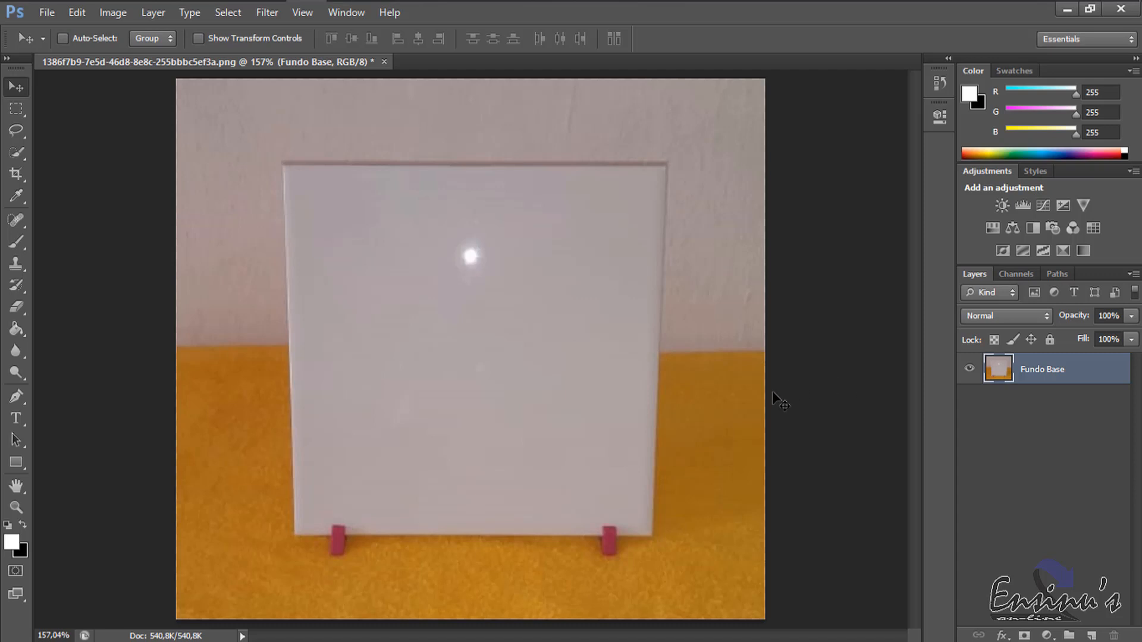
Duplicate the Fundo Base layer and desaturate the copy.
{"action": "key", "text": "ctrl+j"}
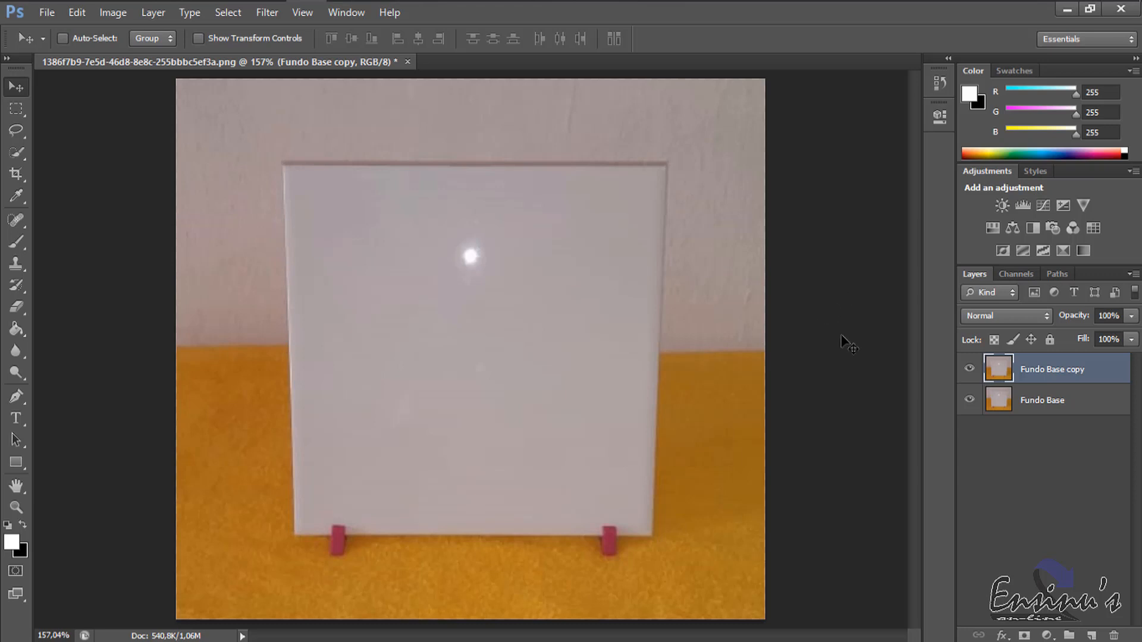
{"action": "key", "text": "ctrl+shift+u"}
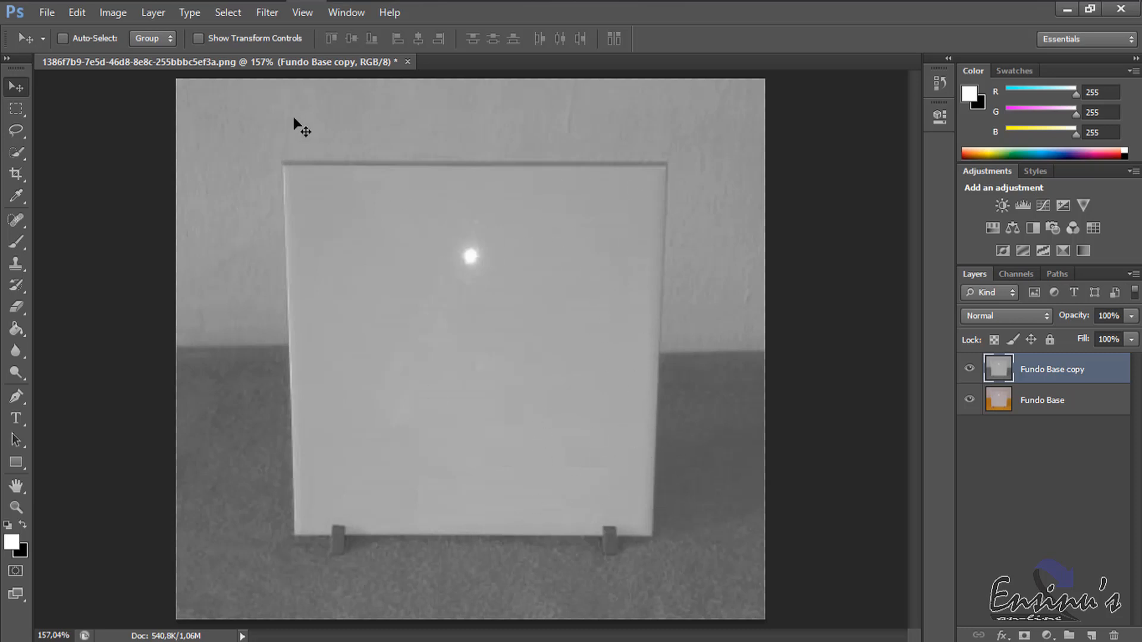
Begin saving the document under a new location, creating and opening a desktop folder named Mockup Azulejo.
{"action": "left_click", "coordinate": [45, 12]}
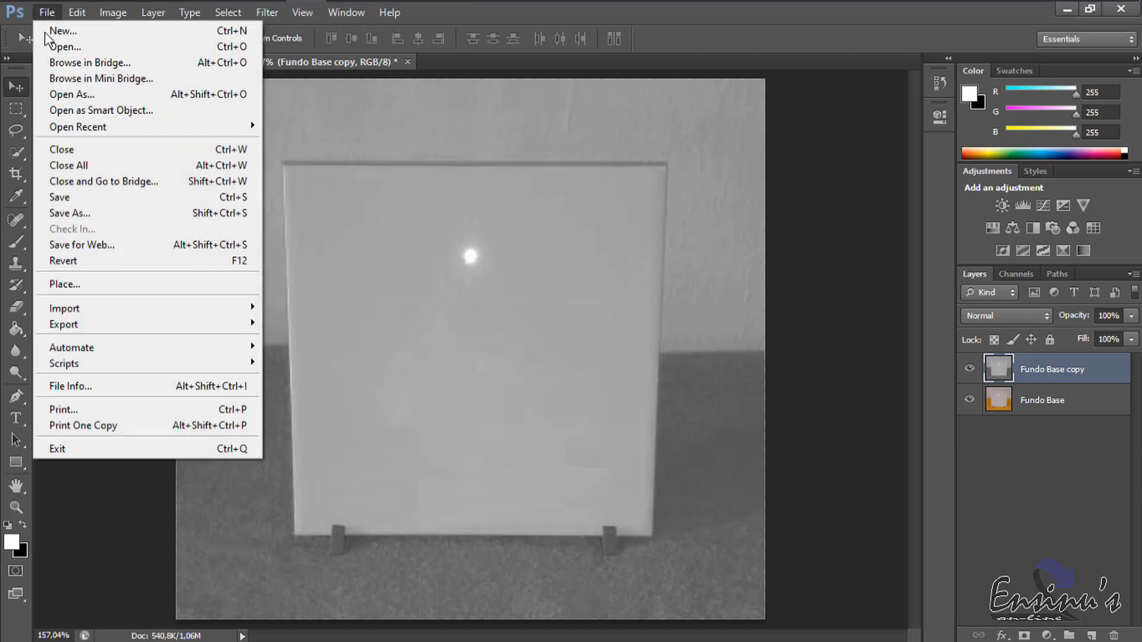
{"action": "left_click", "coordinate": [81, 212]}
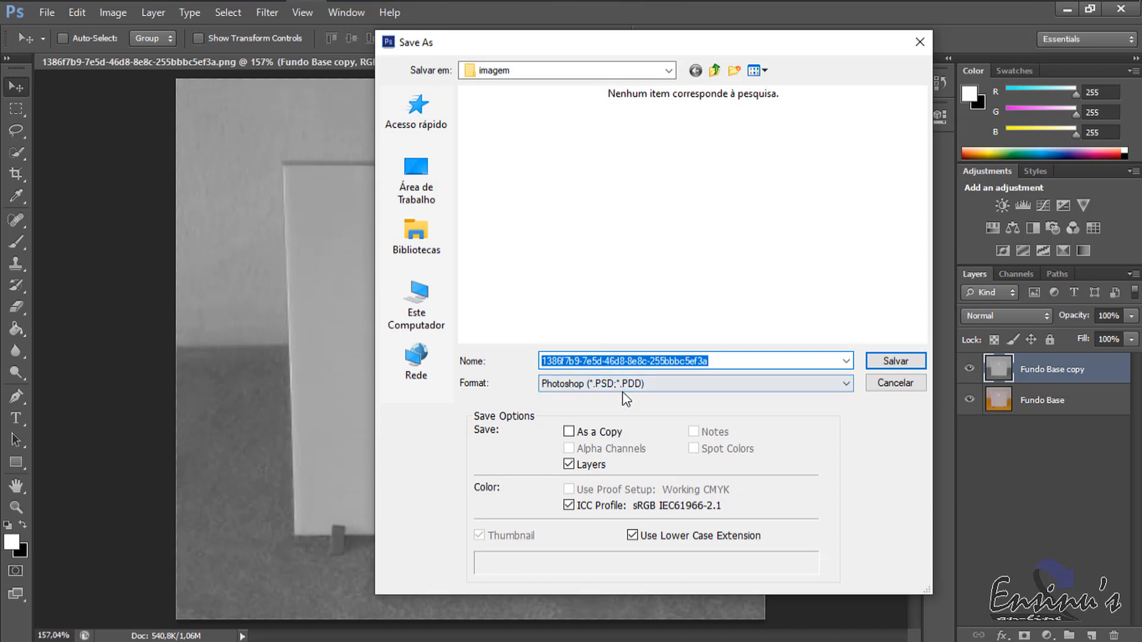
{"action": "left_click", "coordinate": [423, 193]}
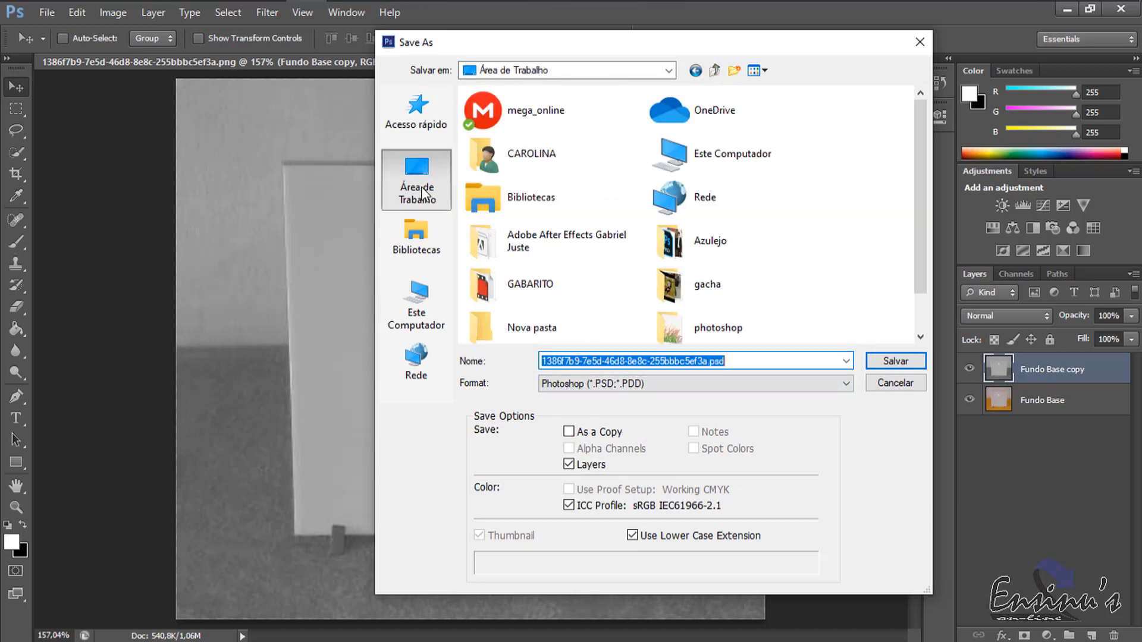
{"action": "left_click", "coordinate": [736, 70]}
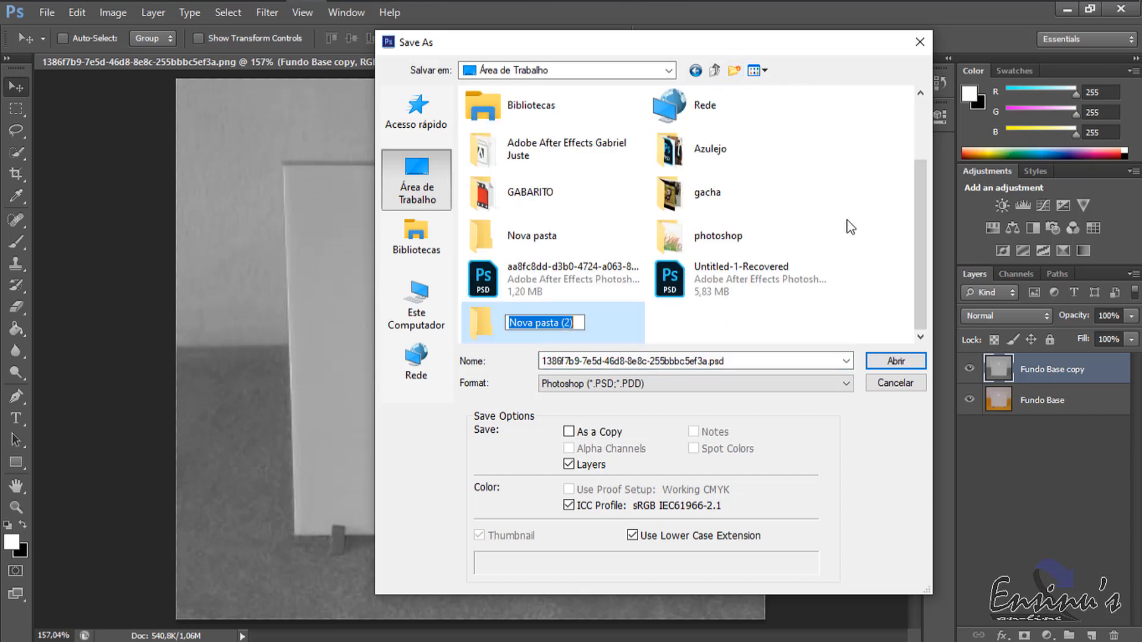
{"action": "type", "text": "Mockup"}
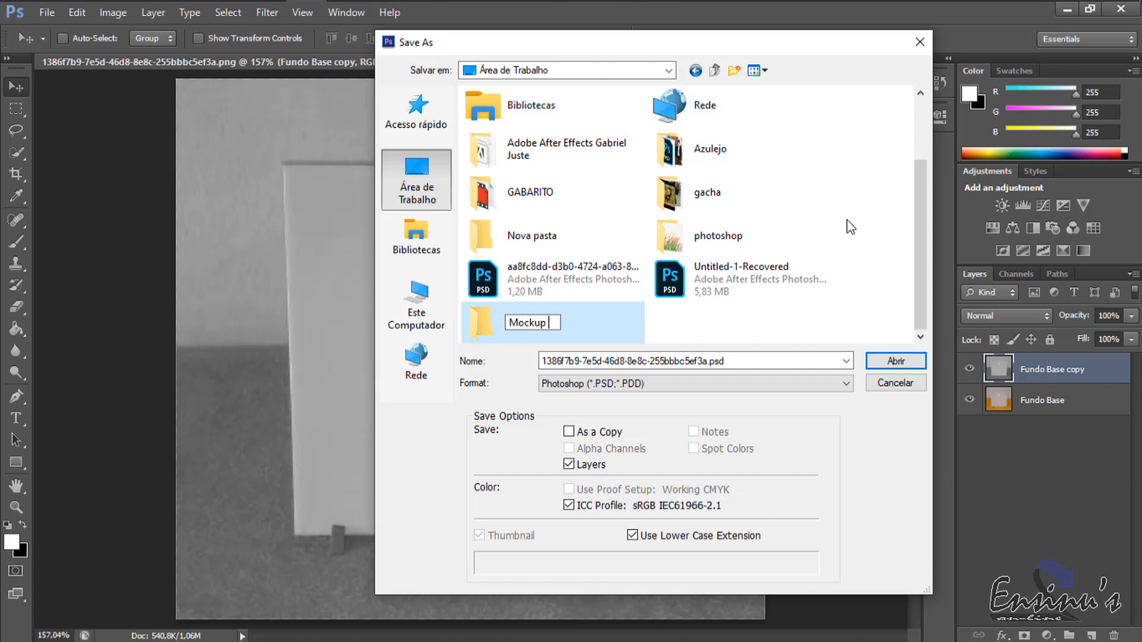
{"action": "type", "text": " Azulejo"}
{"action": "key", "text": "Return"}
{"action": "double_click", "coordinate": [502, 336]}
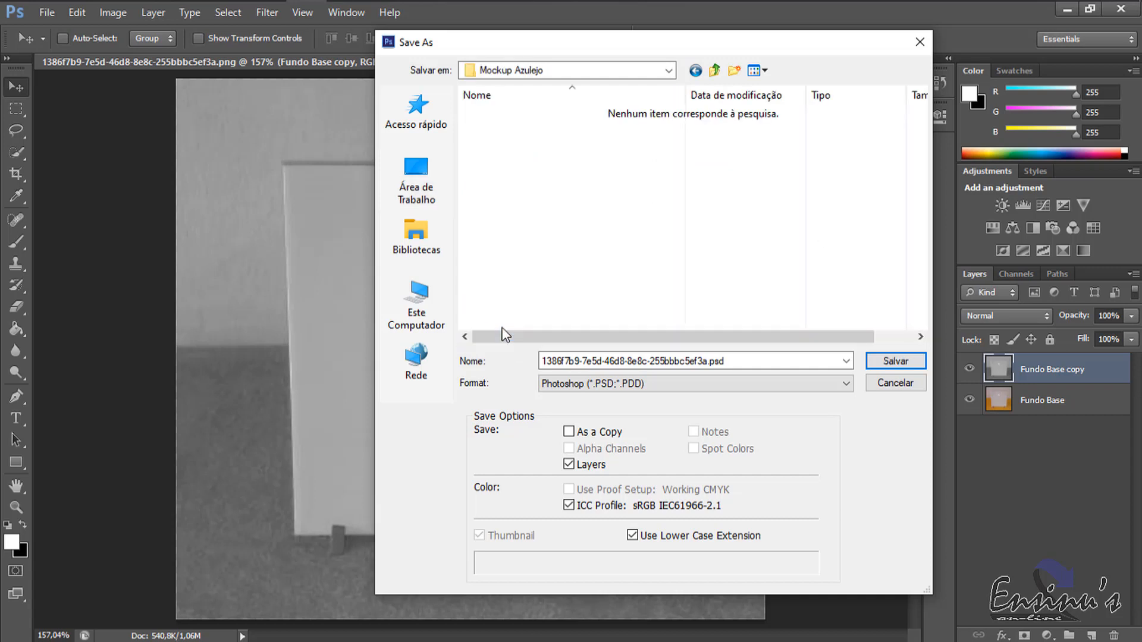
Create a subfolder named Mapa in Mockup Azulejo and save the document there in Photoshop PSD format.
{"action": "left_click", "coordinate": [735, 71]}
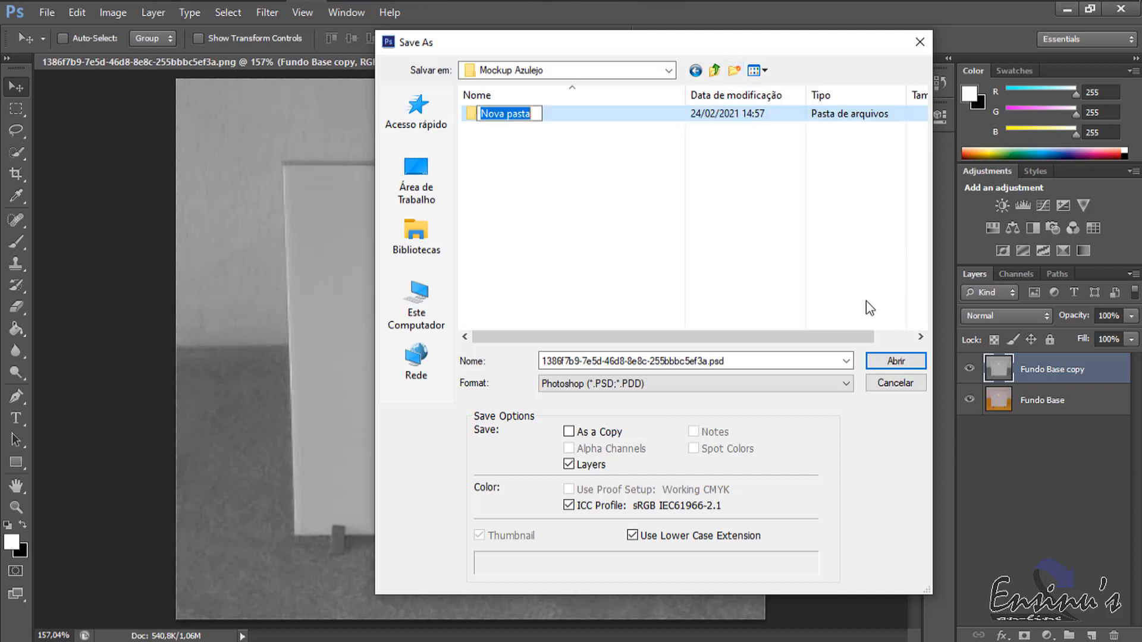
{"action": "type", "text": "Mapa"}
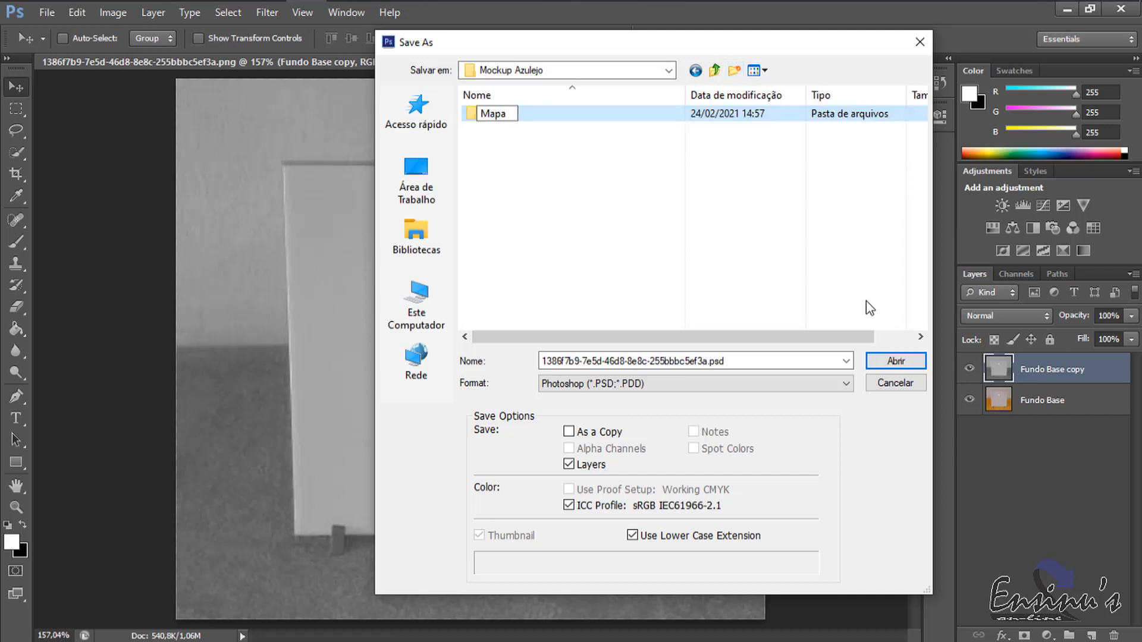
{"action": "key", "text": "Return"}
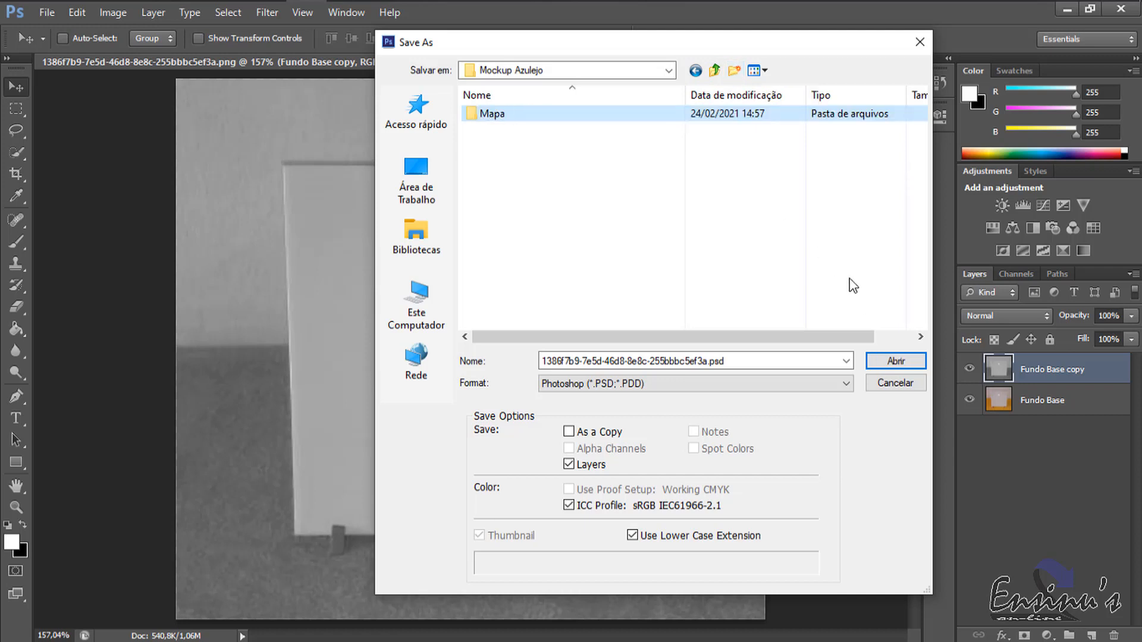
{"action": "double_click", "coordinate": [497, 119]}
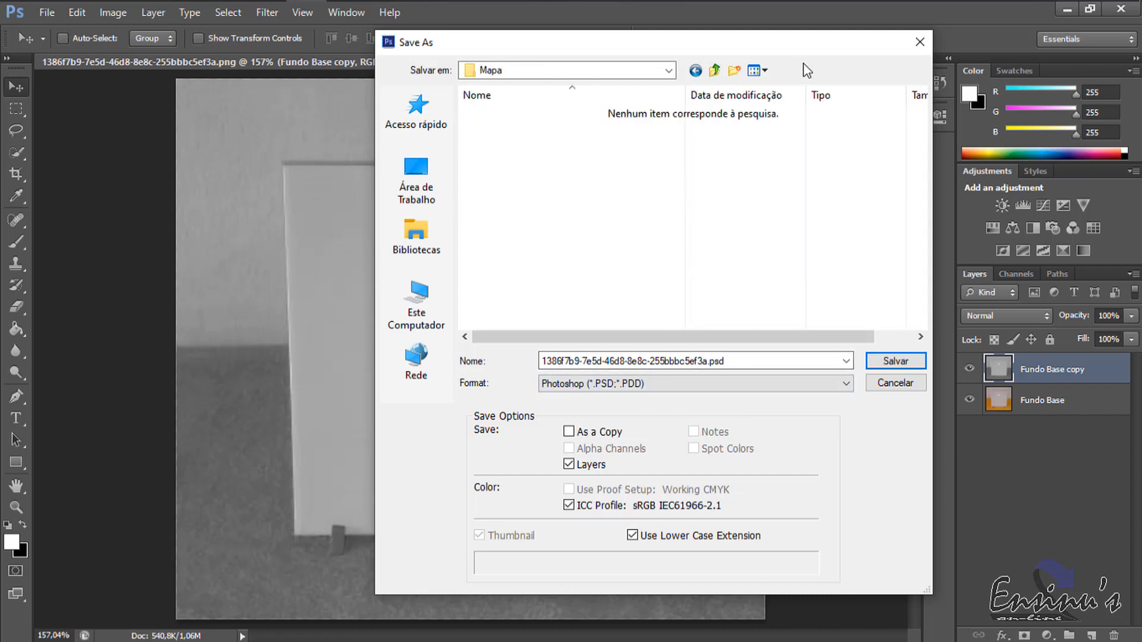
{"action": "left_click", "coordinate": [895, 361]}
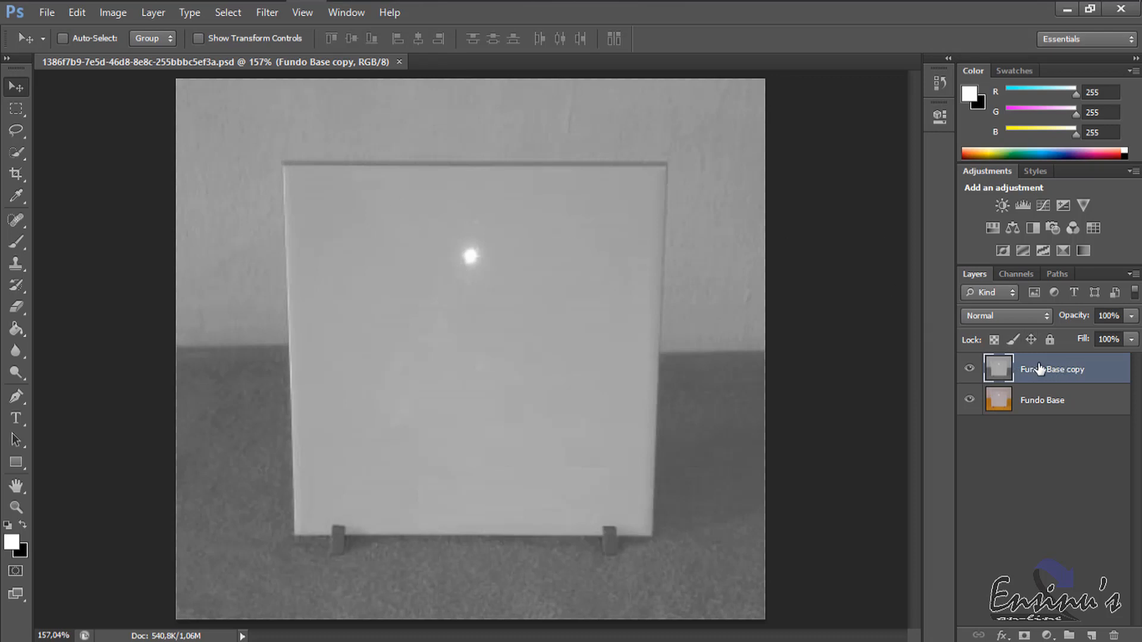
Delete the desaturated Fundo Base copy layer.
{"action": "left_click_drag", "start_coordinate": [1071, 371], "coordinate": [1114, 635]}
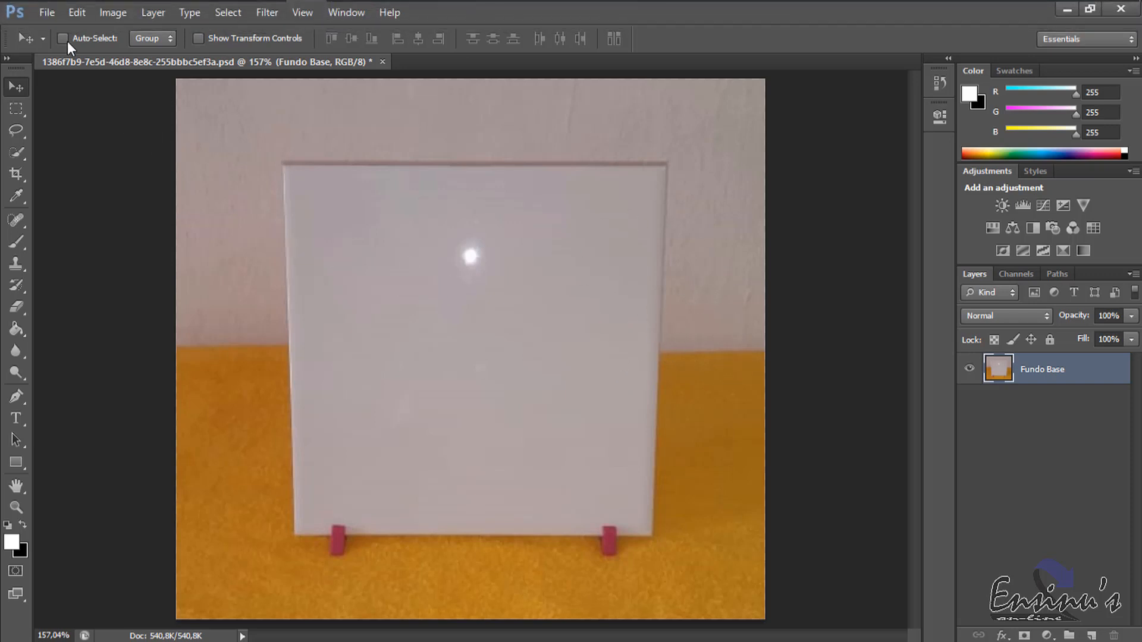
Place the brad_pitt_angelina_jolie JPG from the desktop into the document as new artwork above Fundo Base.
{"action": "left_click", "coordinate": [49, 9]}
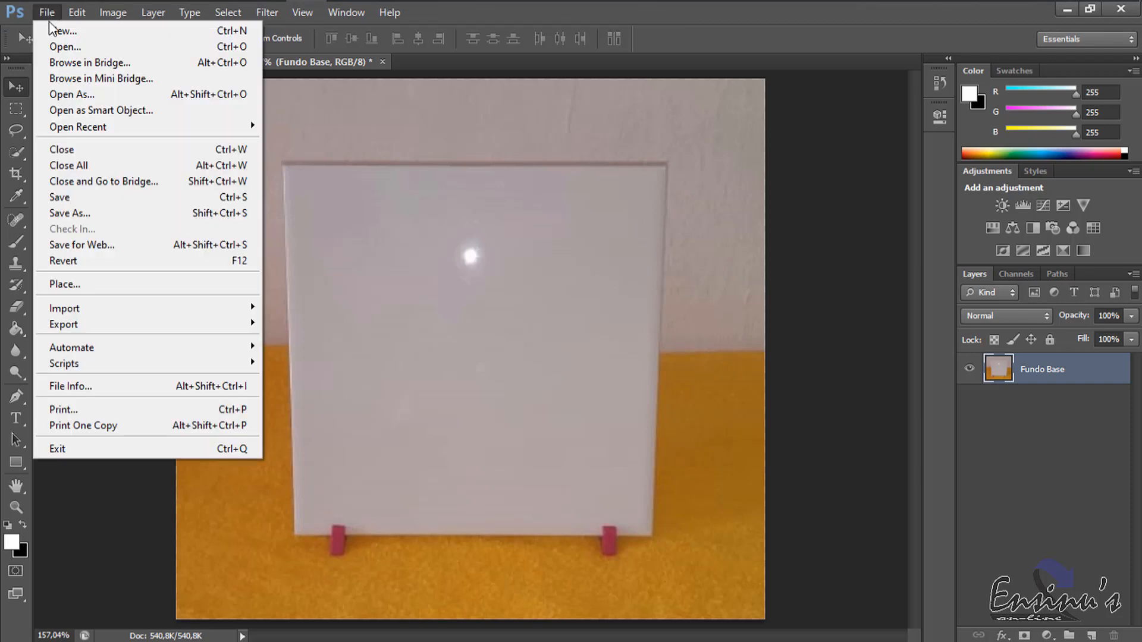
{"action": "left_click", "coordinate": [90, 287]}
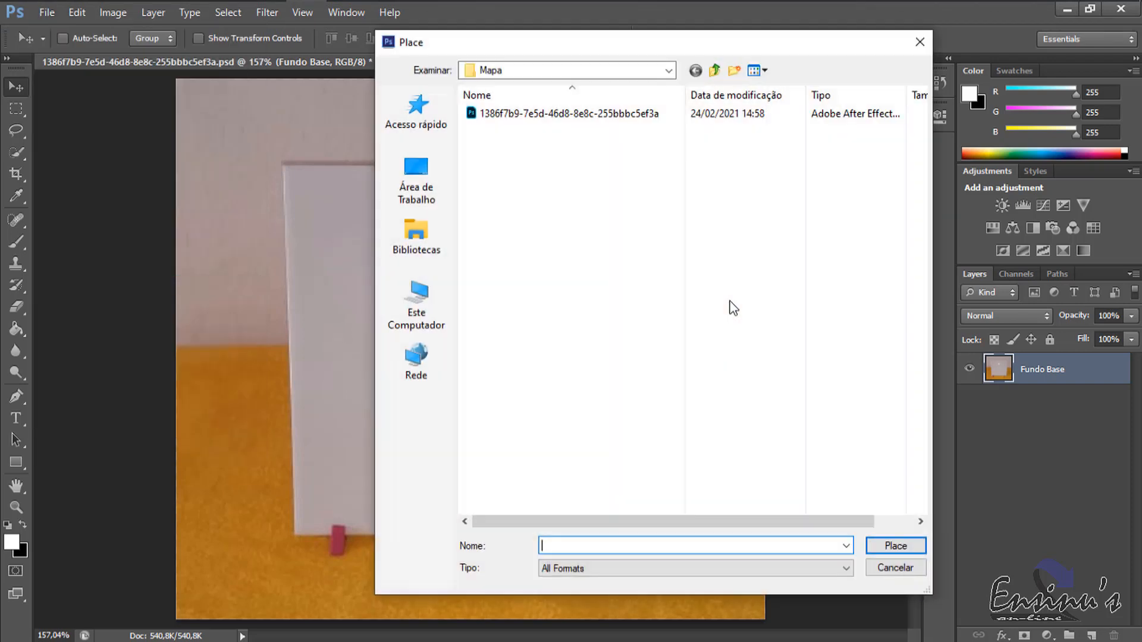
{"action": "left_click", "coordinate": [429, 186]}
{"action": "double_click", "coordinate": [869, 42]}
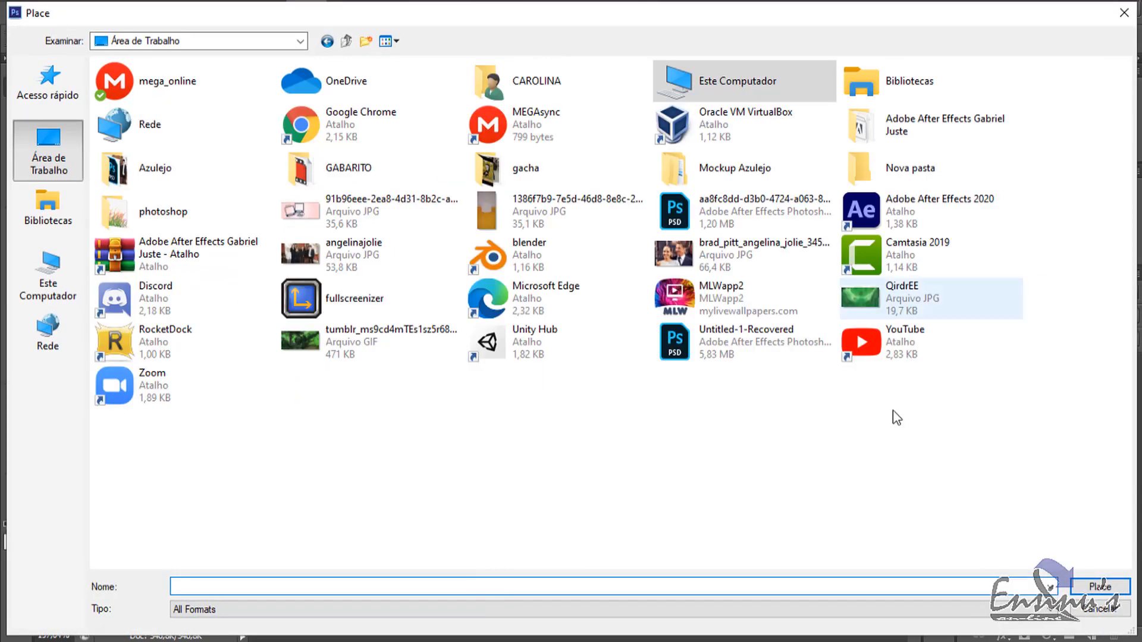
{"action": "left_click", "coordinate": [682, 262]}
{"action": "double_click", "coordinate": [683, 253]}
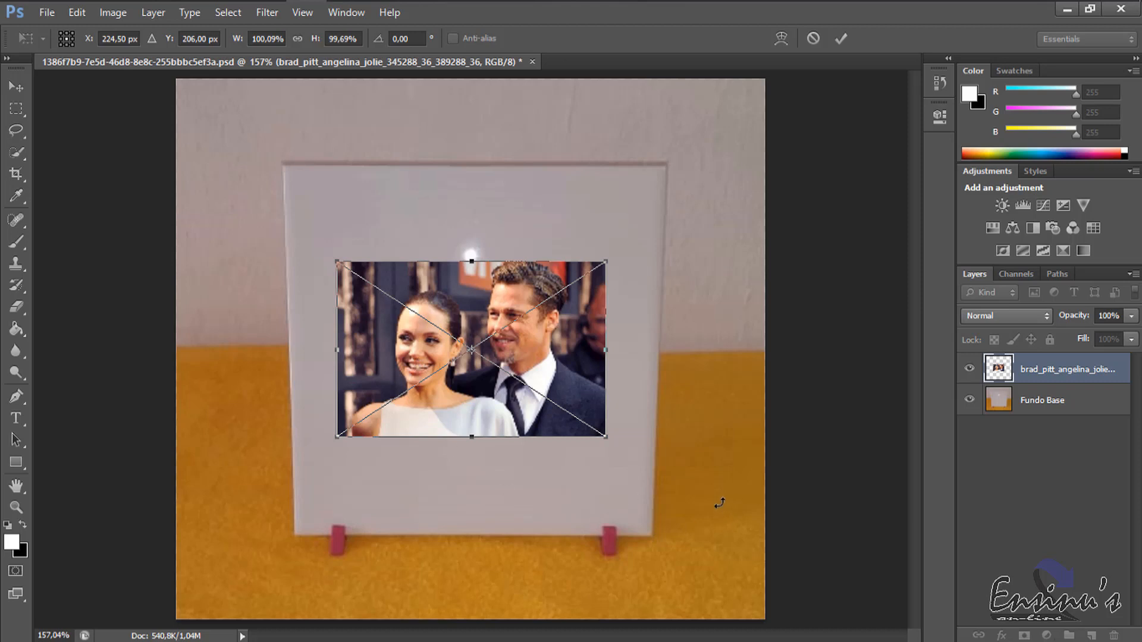
Enlarge the placed photo and distort its four corners to match the corners of the white tile.
{"action": "left_click_drag", "start_coordinate": [605, 437], "coordinate": [720, 512]}
{"action": "left_click_drag", "start_coordinate": [333, 257], "coordinate": [257, 184]}
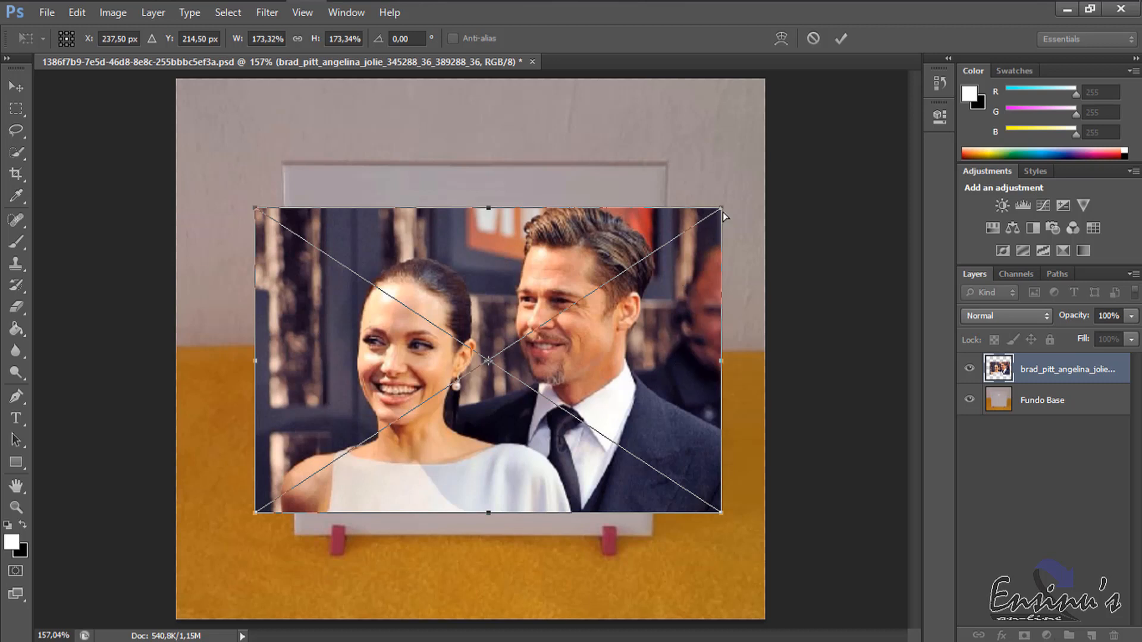
{"action": "left_click_drag", "start_coordinate": [722, 209], "coordinate": [665, 169]}
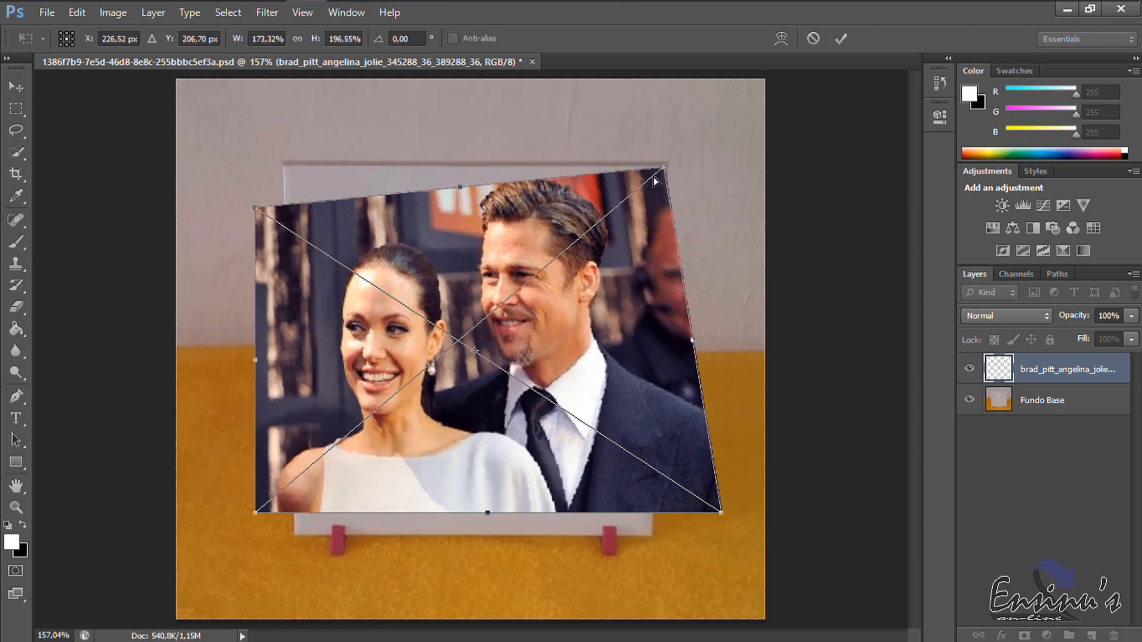
{"action": "left_click_drag", "start_coordinate": [254, 209], "coordinate": [285, 168]}
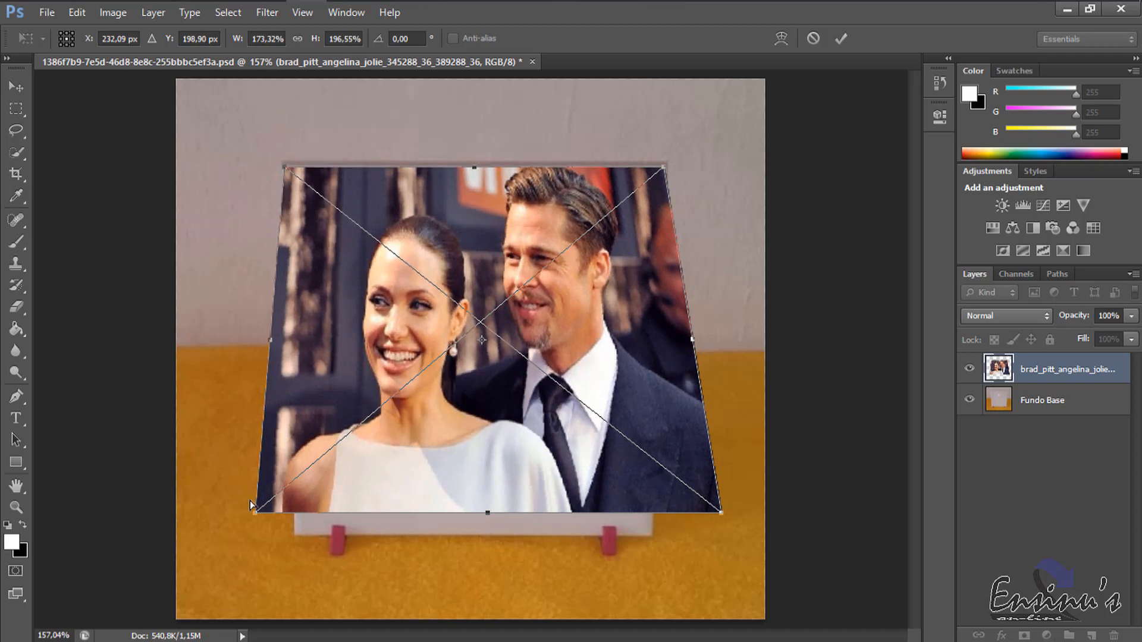
{"action": "left_click_drag", "start_coordinate": [254, 512], "coordinate": [295, 535]}
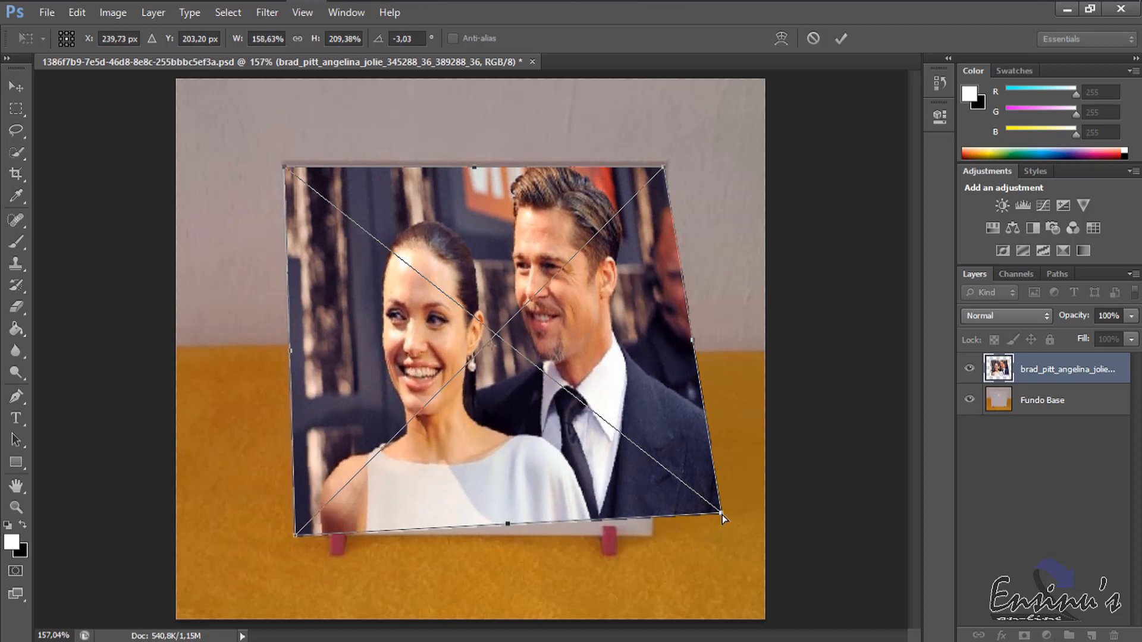
{"action": "left_click_drag", "start_coordinate": [721, 514], "coordinate": [652, 538]}
{"action": "key", "text": "Return"}
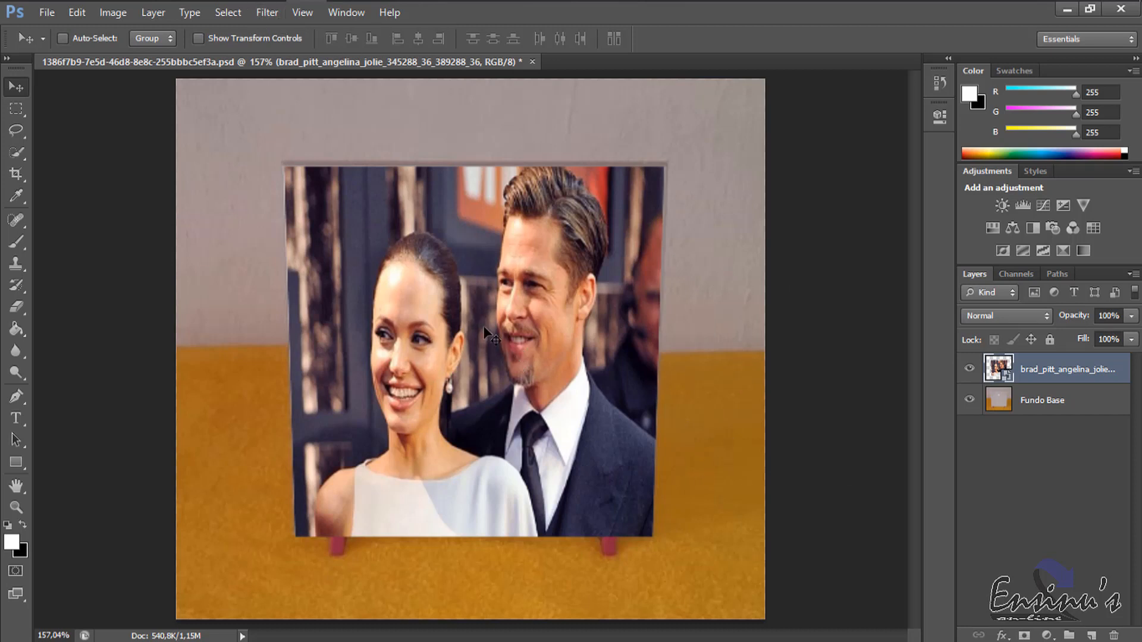
Apply the Displace filter at horizontal and vertical scale 1, Stretch To Fit and Wrap Around, using the PSD map in Mockup Azulejo/Mapa.
{"action": "left_click", "coordinate": [266, 12]}
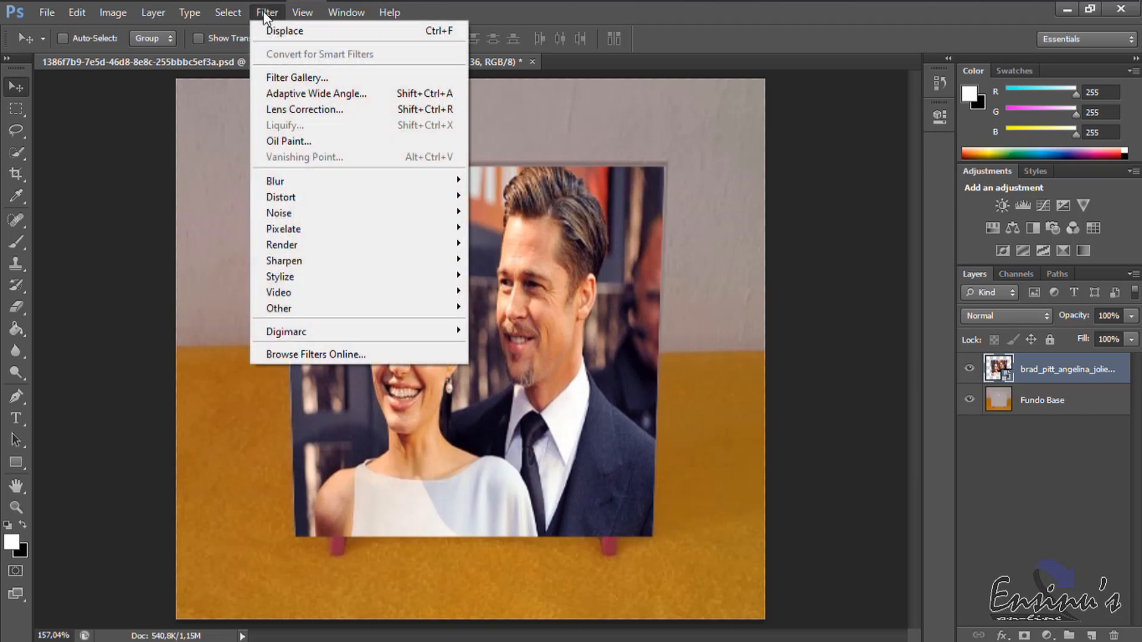
{"action": "mouse_move", "coordinate": [308, 202]}
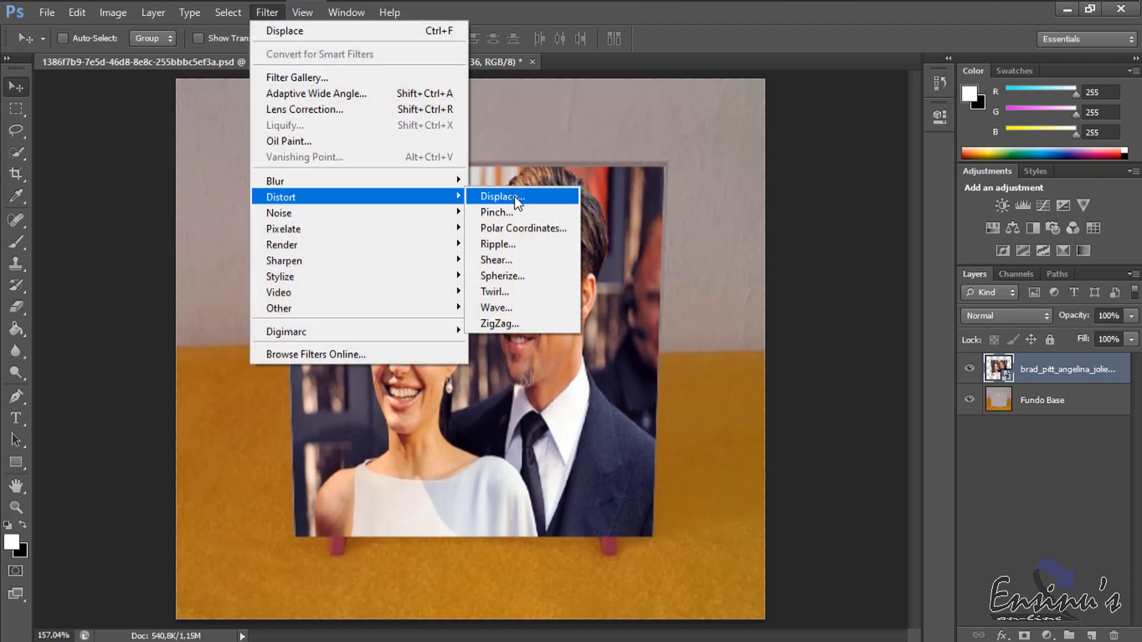
{"action": "left_click", "coordinate": [539, 198]}
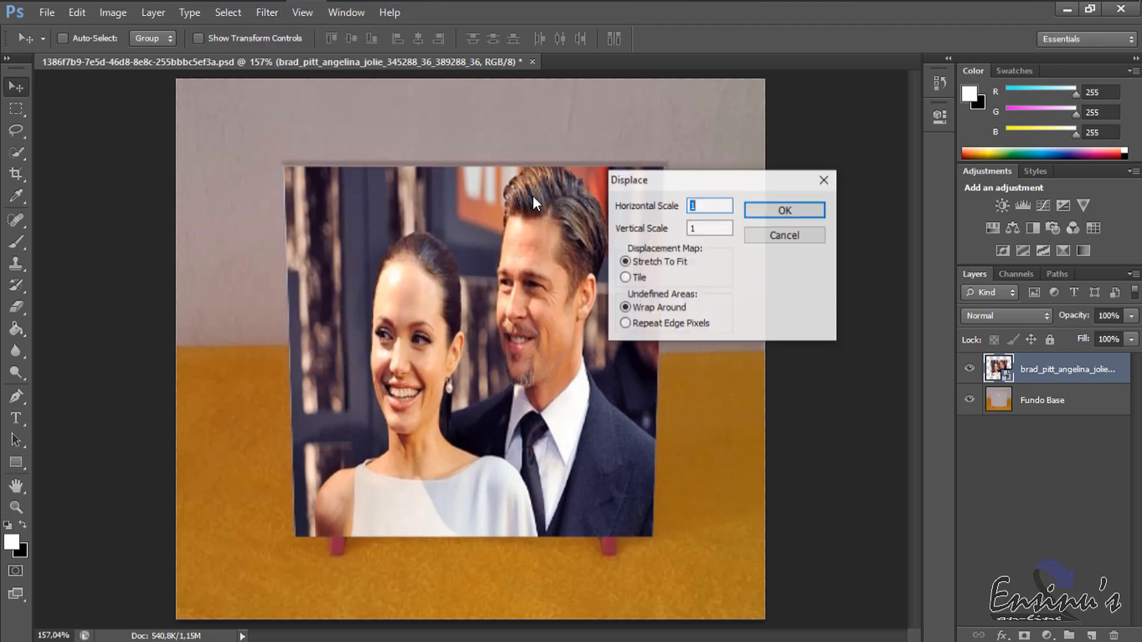
{"action": "left_click_drag", "start_coordinate": [756, 192], "coordinate": [693, 206]}
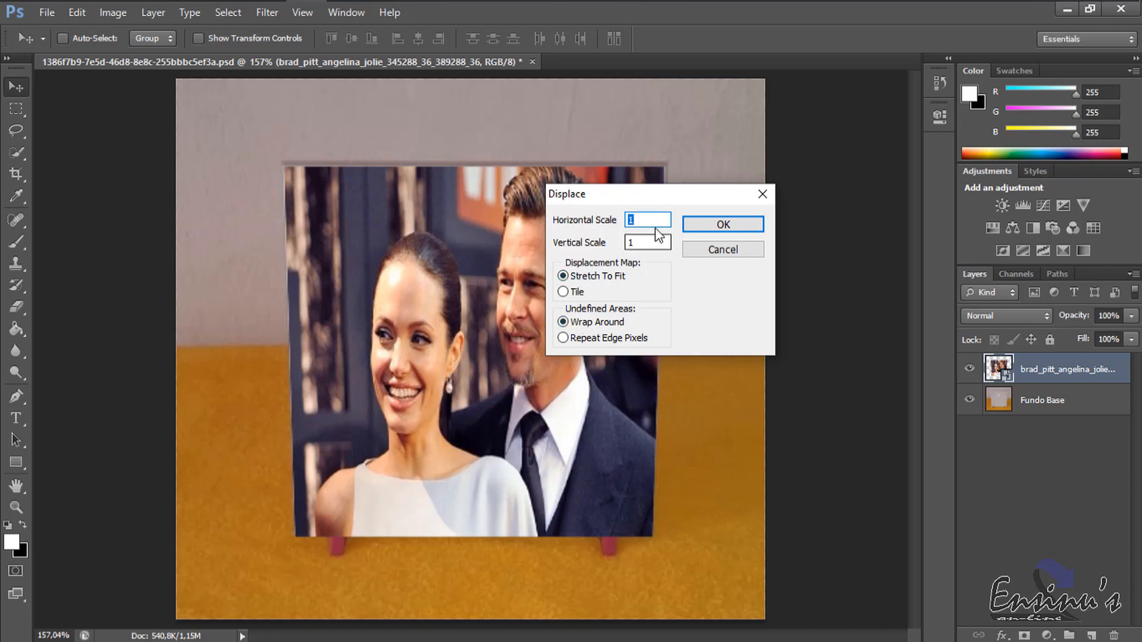
{"action": "left_click", "coordinate": [739, 223]}
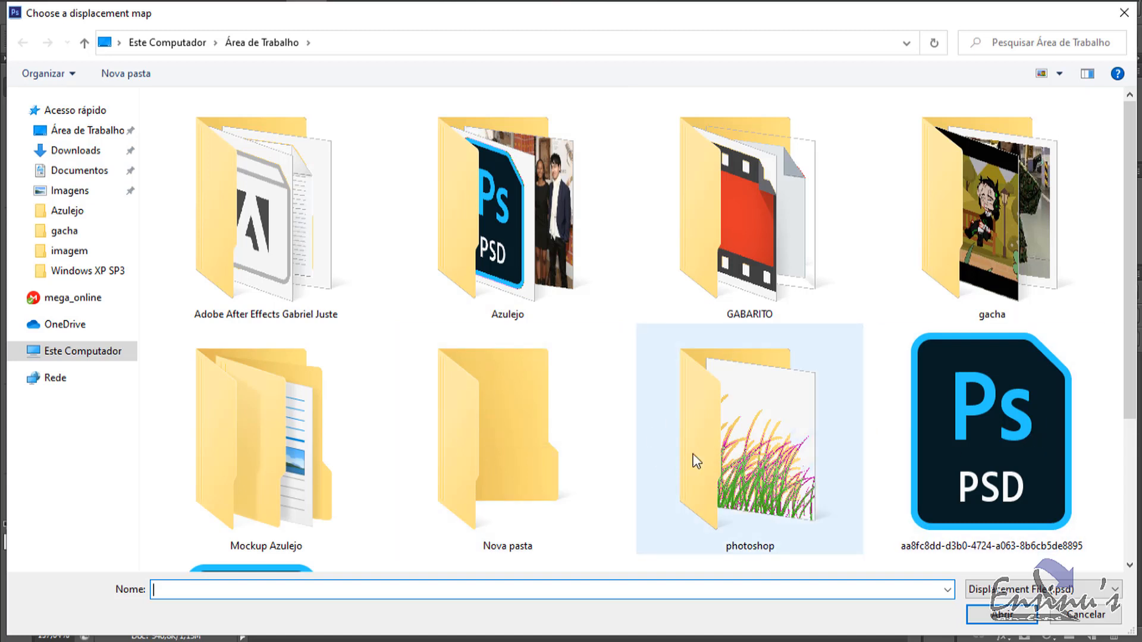
{"action": "double_click", "coordinate": [292, 452]}
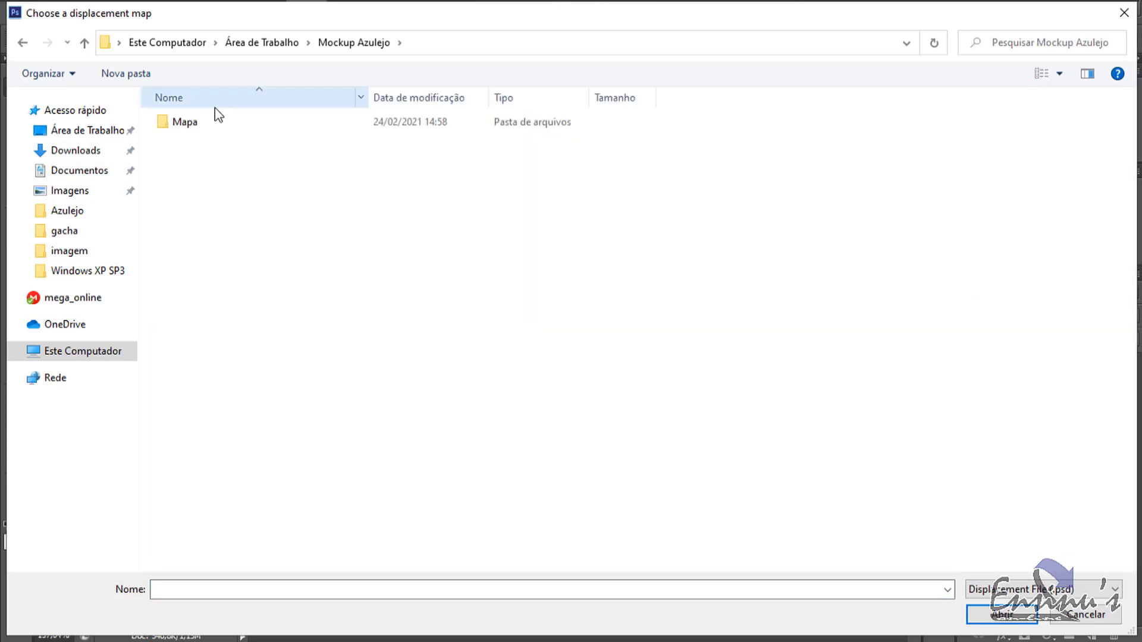
{"action": "double_click", "coordinate": [188, 124]}
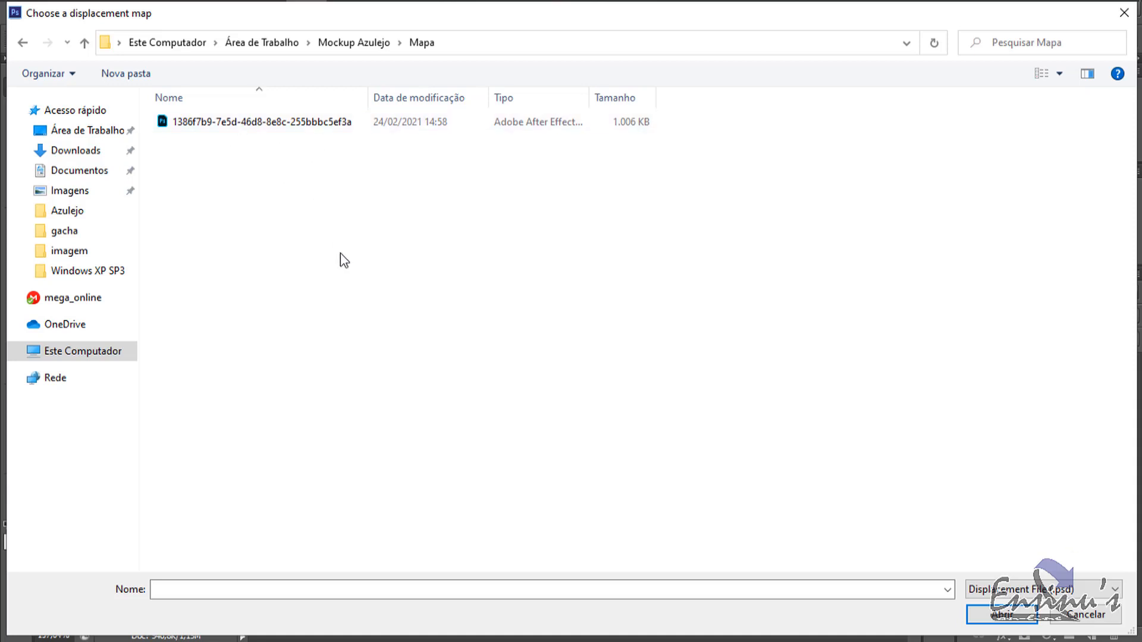
{"action": "double_click", "coordinate": [251, 124]}
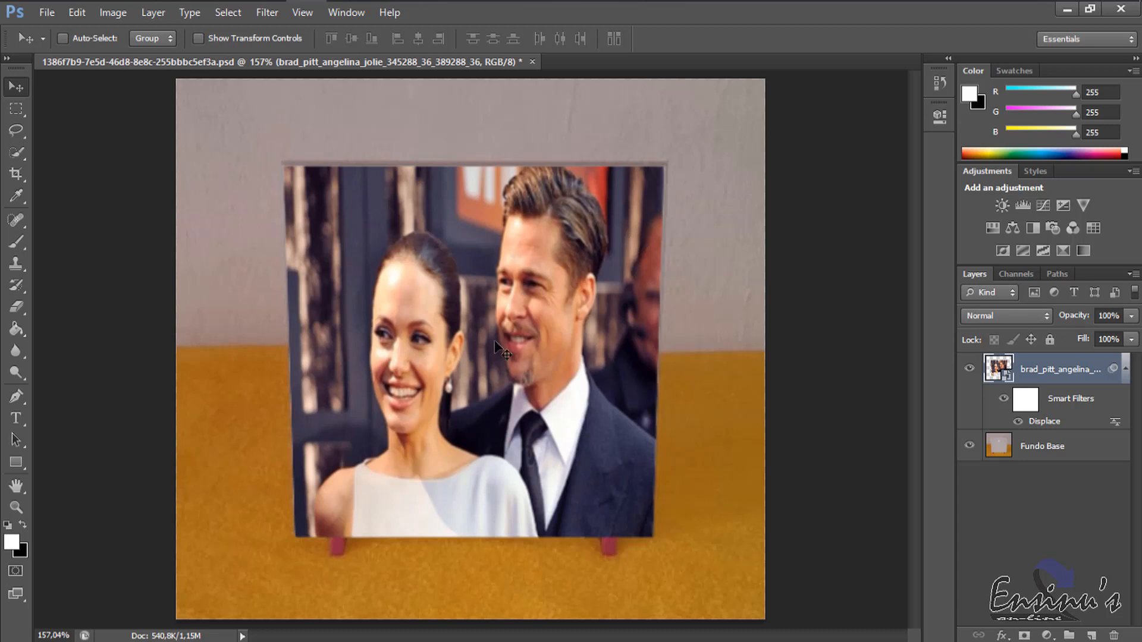
Set the photo layer to Multiply and split its Blend If white points to 210/255 for This Layer and 184/255 for Underlying Layer.
{"action": "left_click", "coordinate": [1032, 316]}
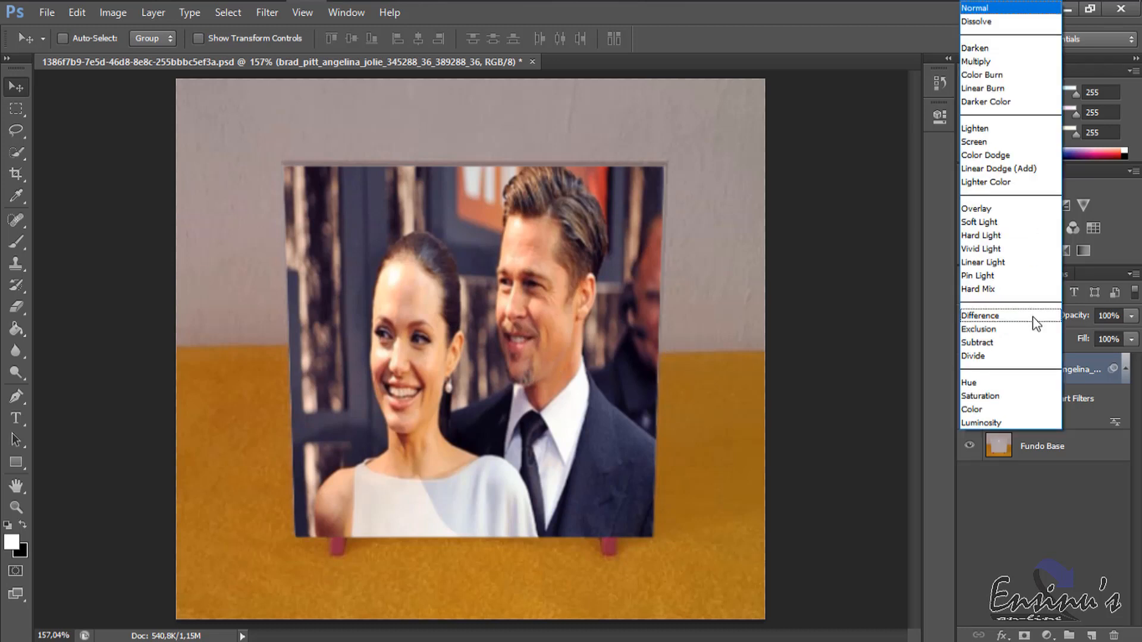
{"action": "left_click", "coordinate": [990, 61]}
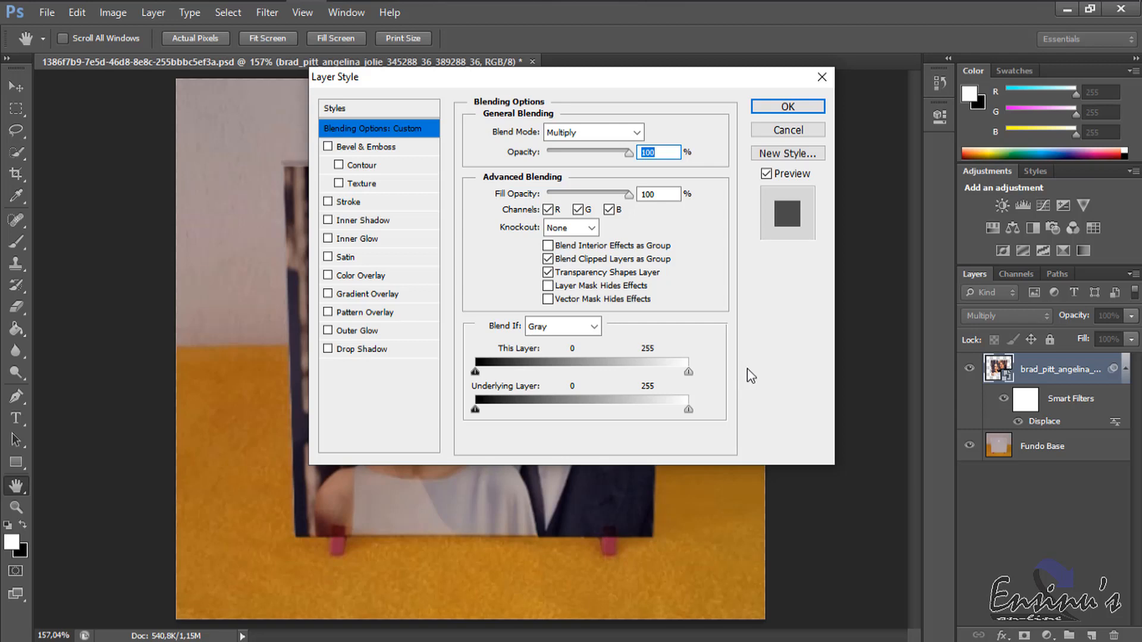
{"action": "key", "text": "alt"}
{"action": "left_click_drag", "start_coordinate": [688, 373], "coordinate": [648, 375]}
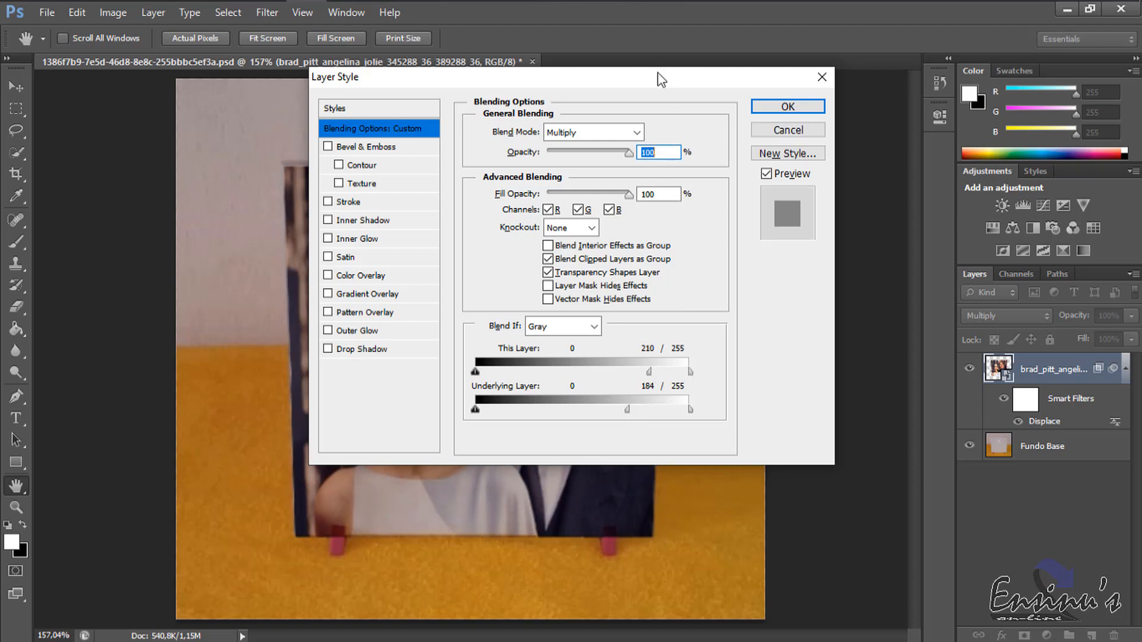
{"action": "left_click_drag", "start_coordinate": [658, 73], "coordinate": [884, 71]}
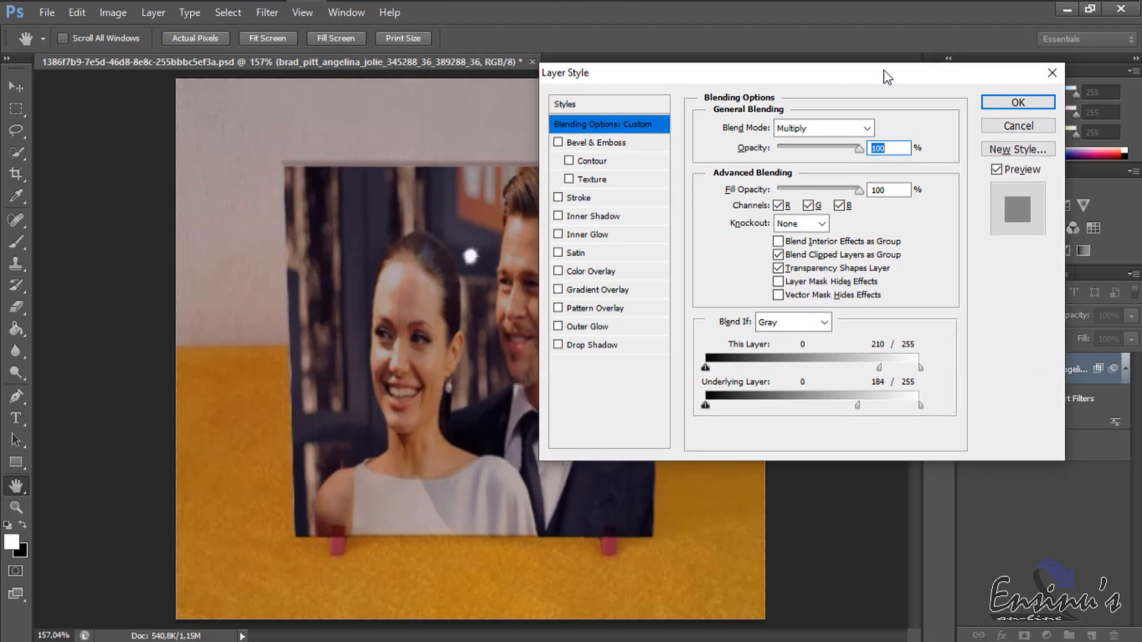
{"action": "left_click", "coordinate": [1018, 103]}
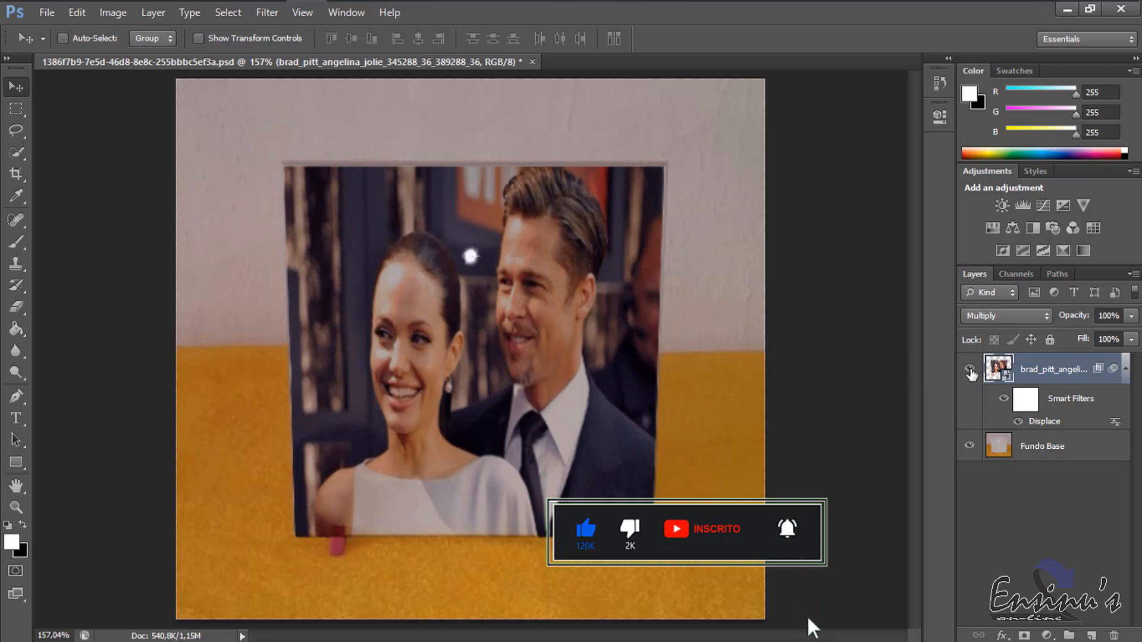
Hide the photo layer and, on Fundo Base, outline the part of the left red support overlapping the tile with the Polygonal Lasso.
{"action": "left_click", "coordinate": [969, 372]}
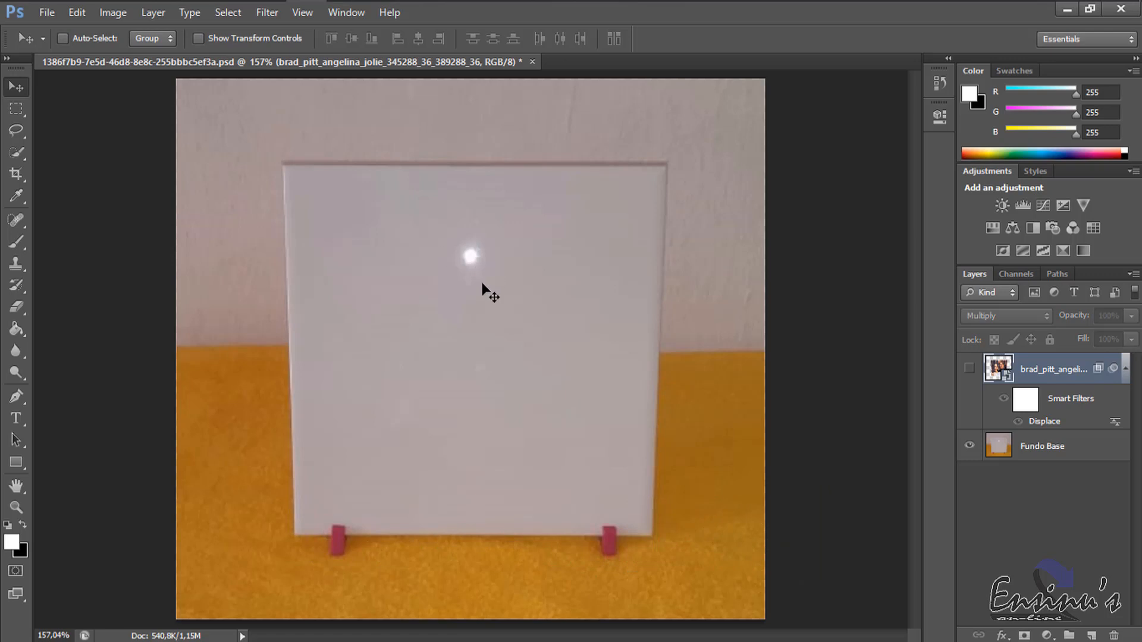
{"action": "left_click", "coordinate": [1056, 452]}
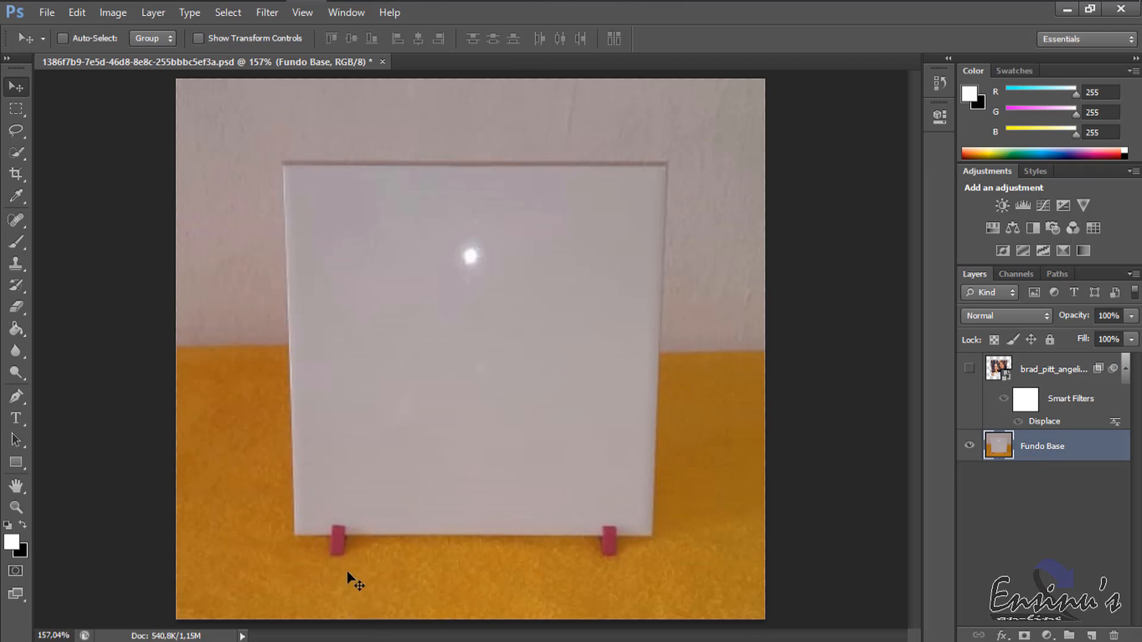
{"action": "left_click", "coordinate": [16, 507]}
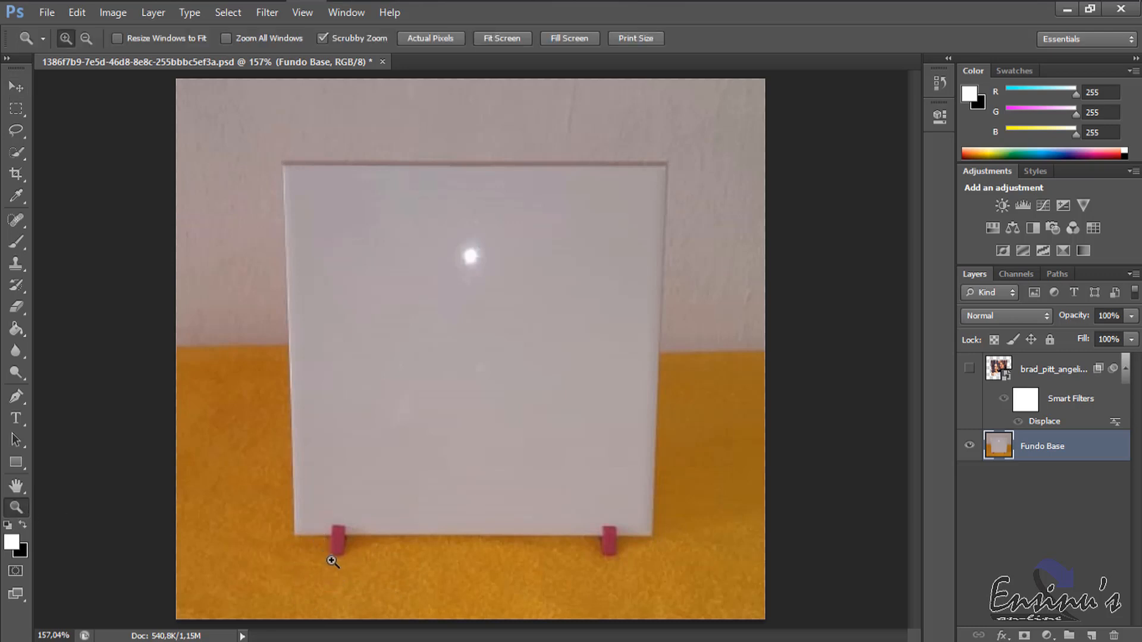
{"action": "left_click_drag", "start_coordinate": [335, 531], "coordinate": [374, 540]}
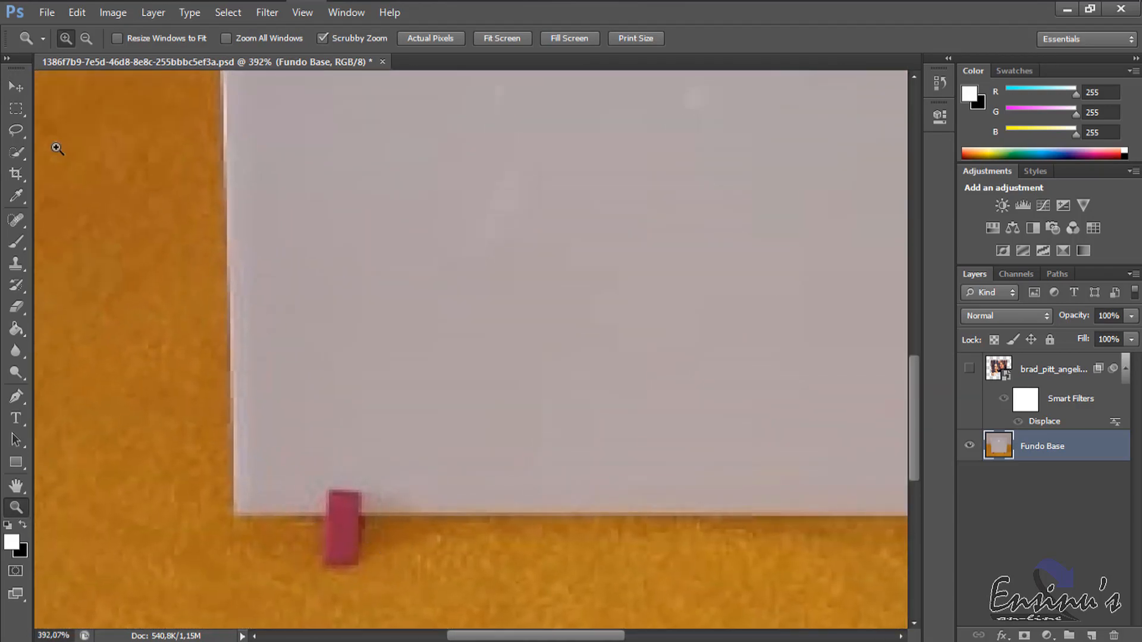
{"action": "left_click", "coordinate": [17, 87]}
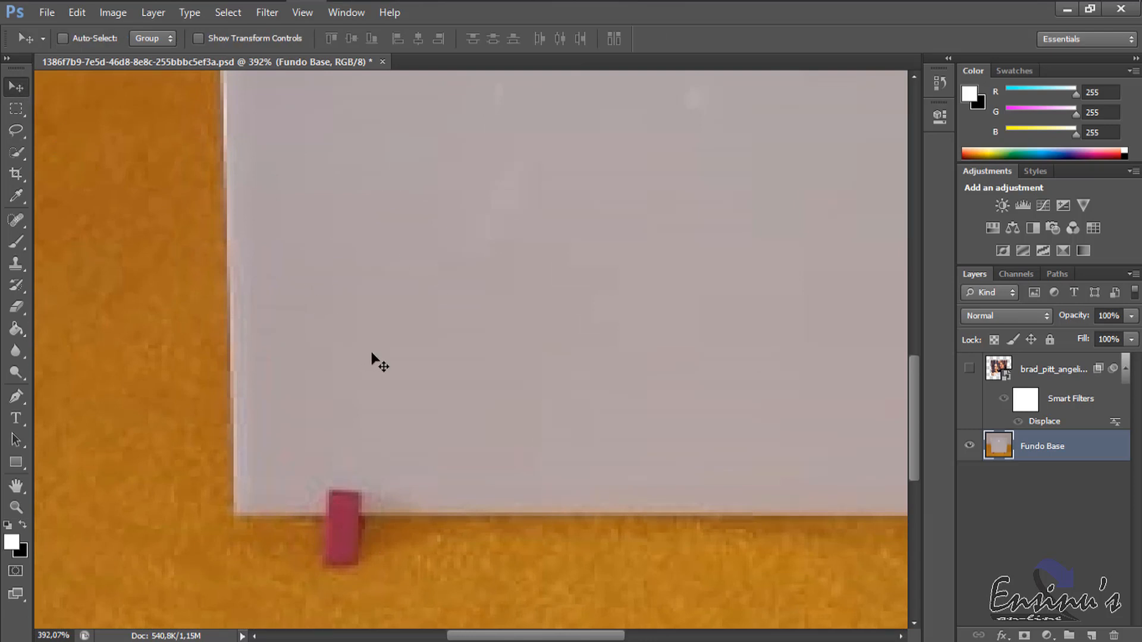
{"action": "left_click", "coordinate": [20, 133]}
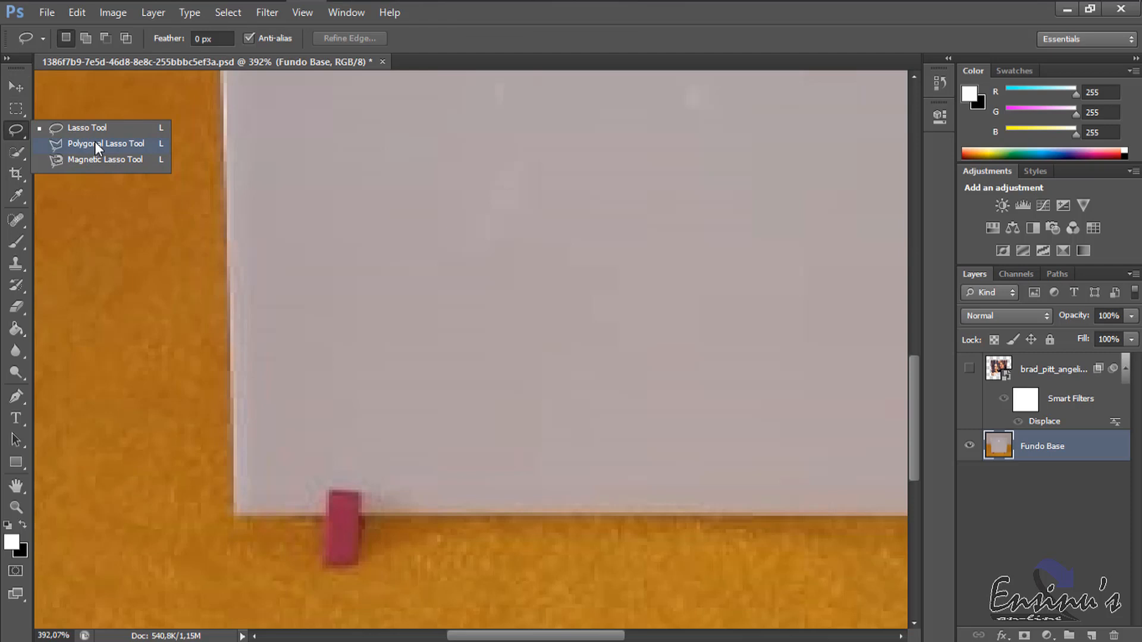
{"action": "left_click", "coordinate": [94, 141]}
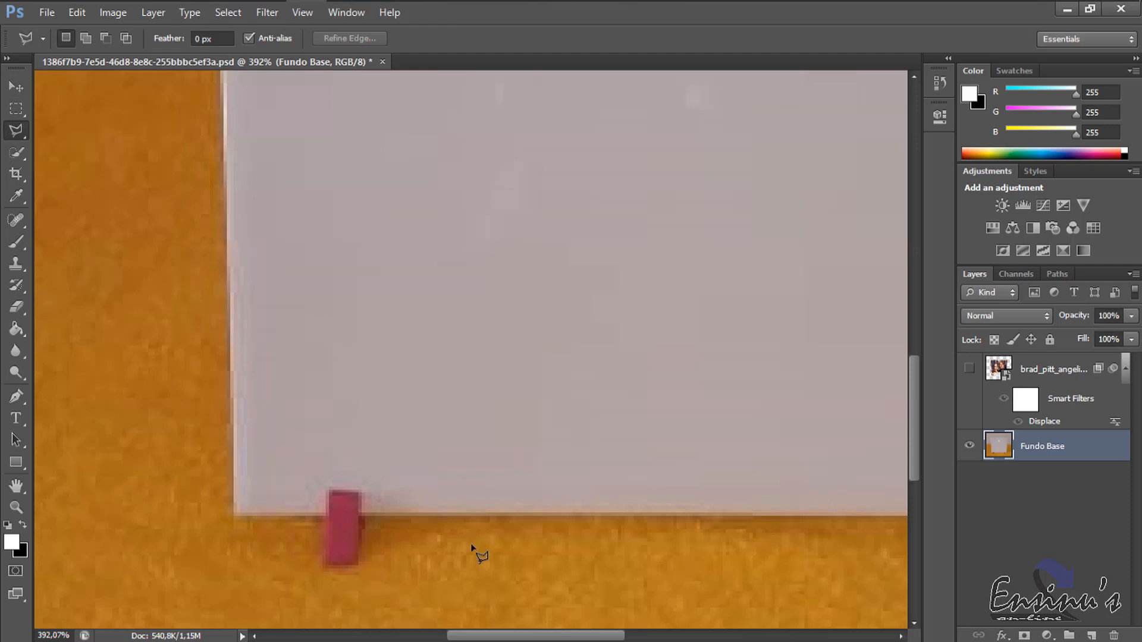
{"action": "left_click", "coordinate": [360, 517]}
{"action": "left_click", "coordinate": [359, 492]}
{"action": "double_click", "coordinate": [360, 515]}
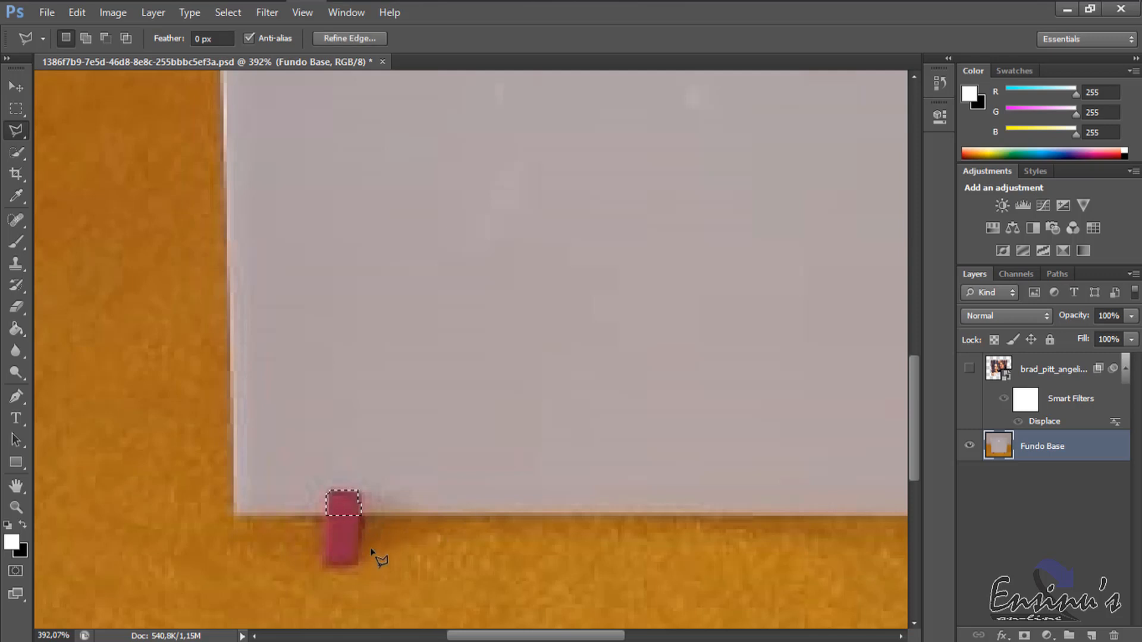
Copy the selected support tip from Fundo Base onto its own layer, and check it with a trial move that is undone.
{"action": "left_click", "coordinate": [12, 88]}
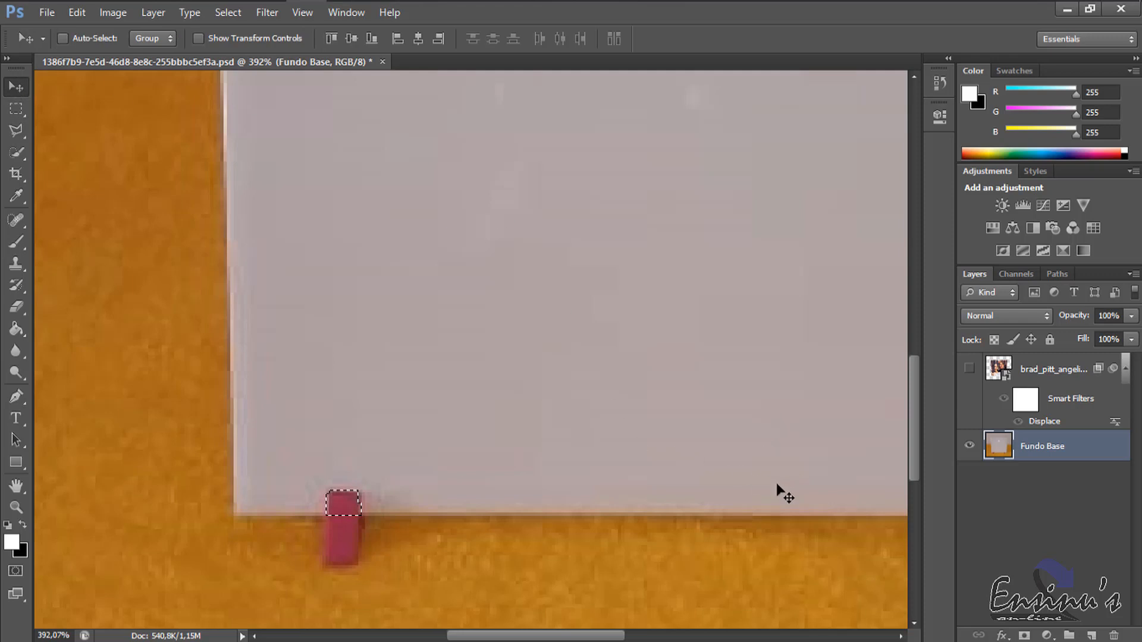
{"action": "key", "text": "ctrl+shift+alt+n"}
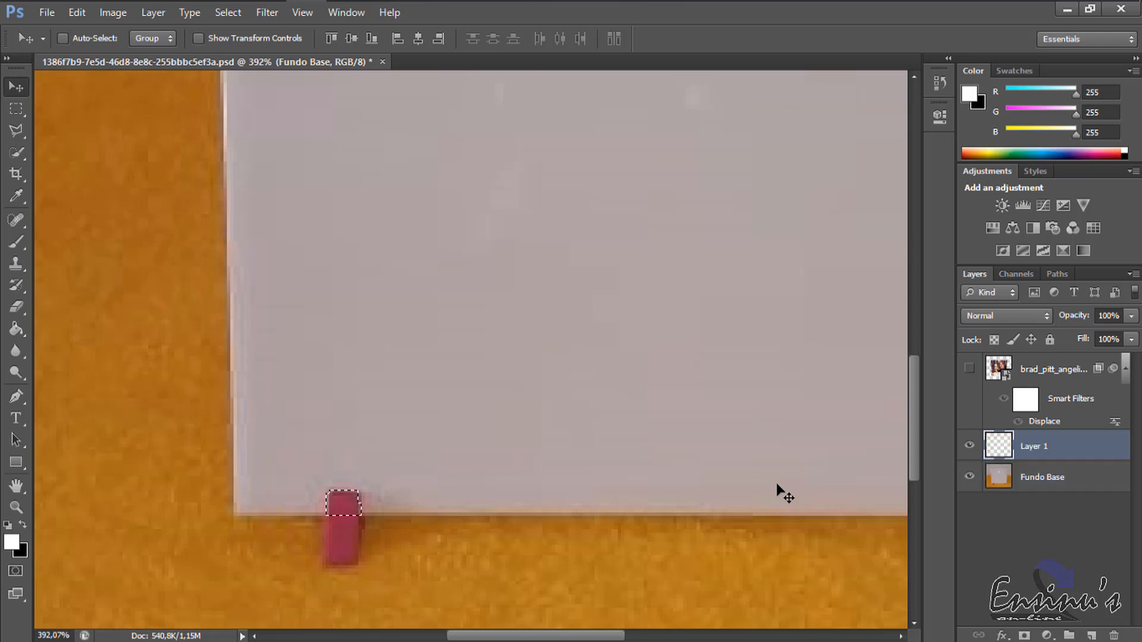
{"action": "key", "text": "ctrl+d"}
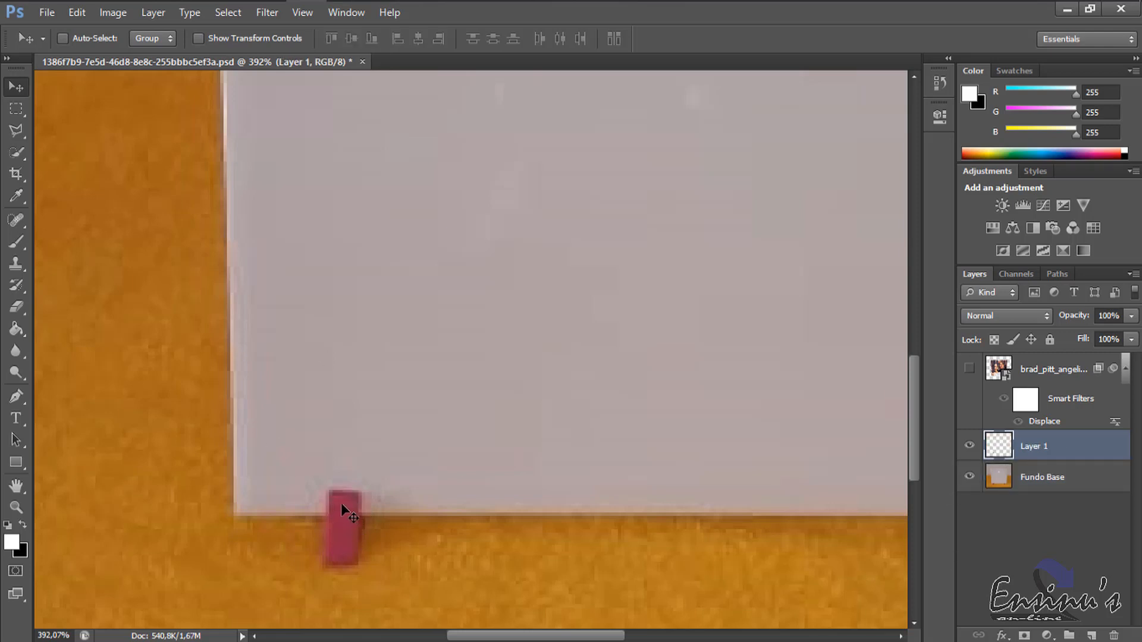
{"action": "left_click_drag", "start_coordinate": [342, 500], "coordinate": [434, 377]}
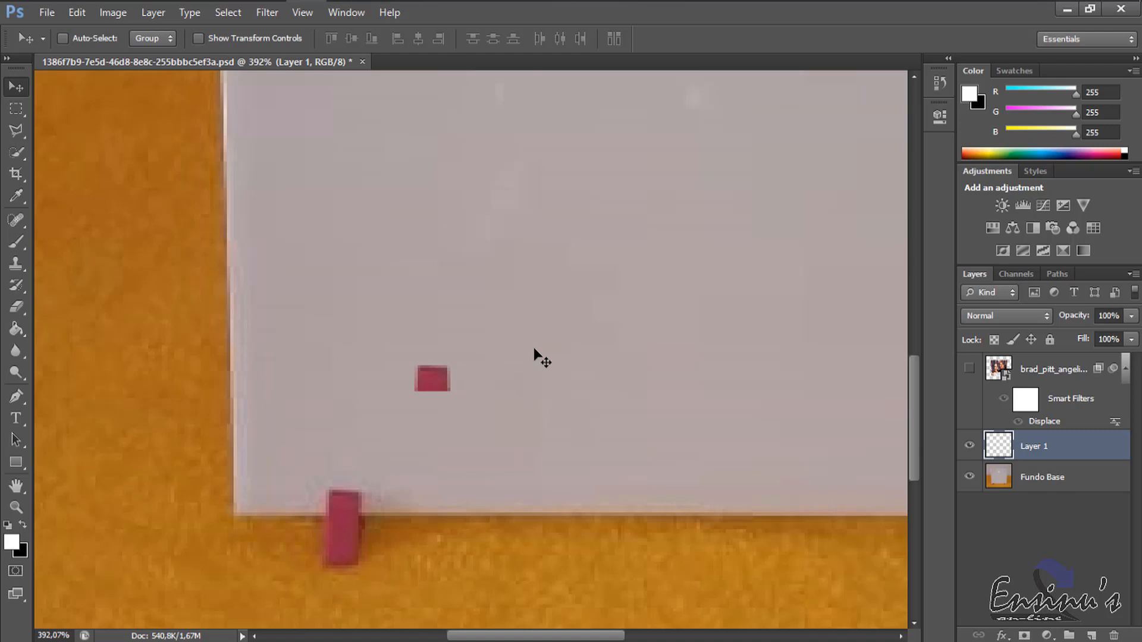
{"action": "key", "text": "ctrl+z"}
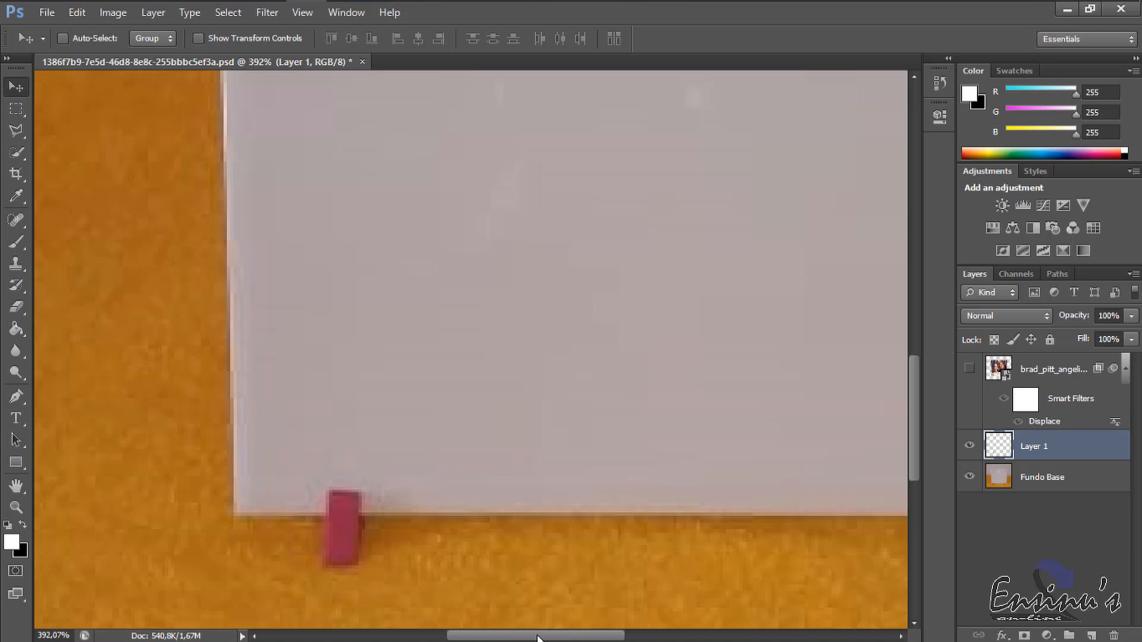
Outline the part of the right red support that overlaps the tile with the Polygonal Lasso.
{"action": "left_click_drag", "start_coordinate": [537, 637], "coordinate": [645, 638]}
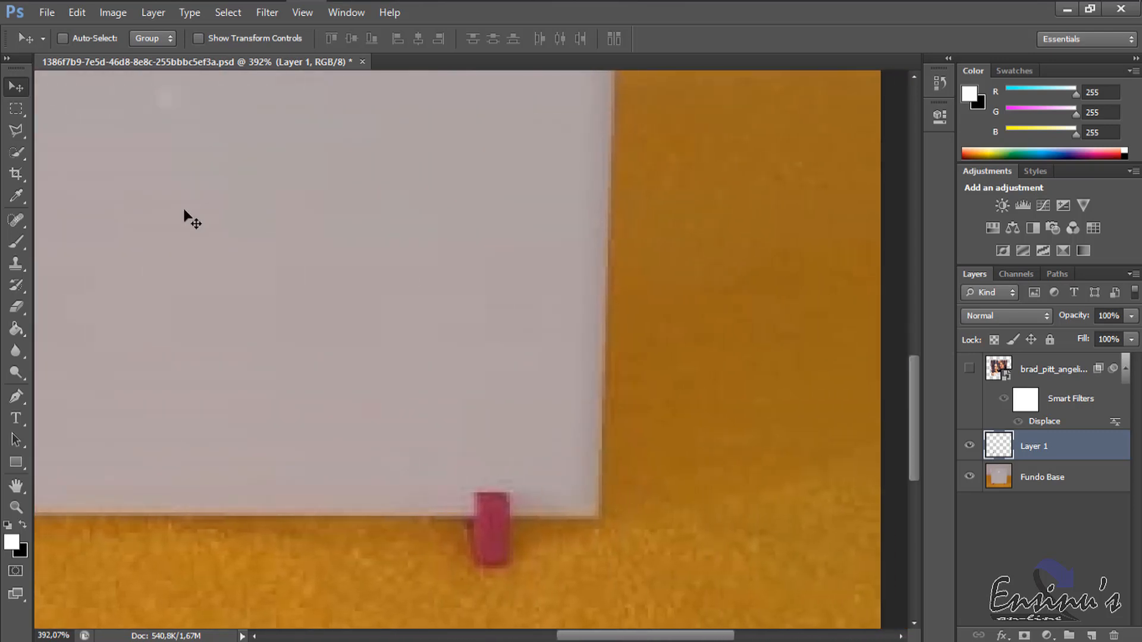
{"action": "left_click", "coordinate": [17, 128]}
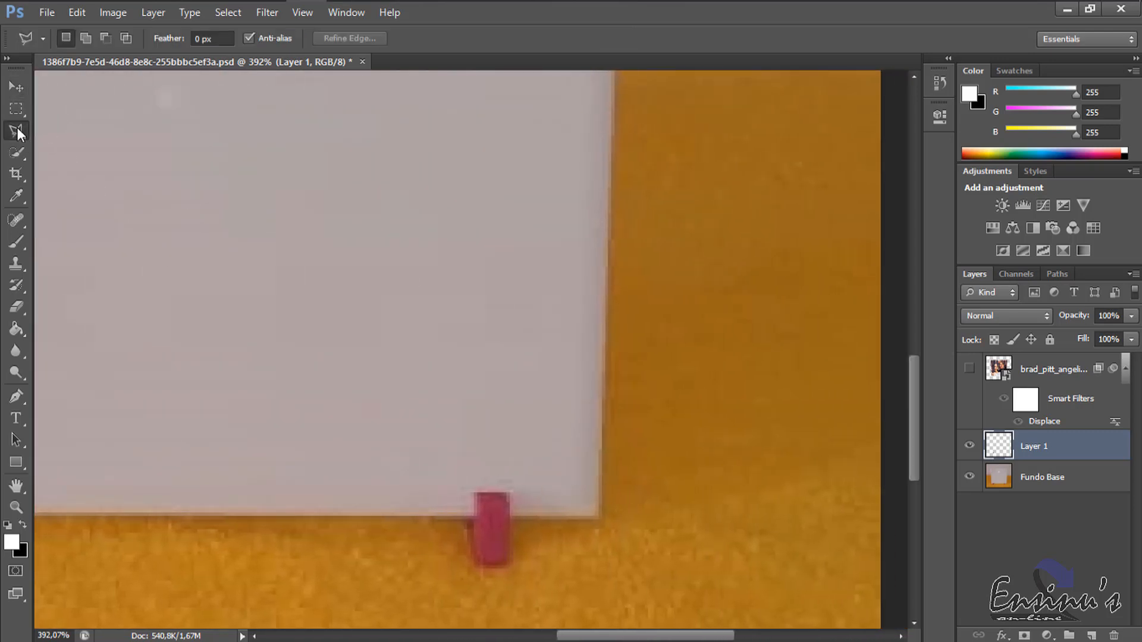
{"action": "left_click", "coordinate": [476, 517]}
{"action": "left_click", "coordinate": [510, 518]}
{"action": "left_click", "coordinate": [510, 491]}
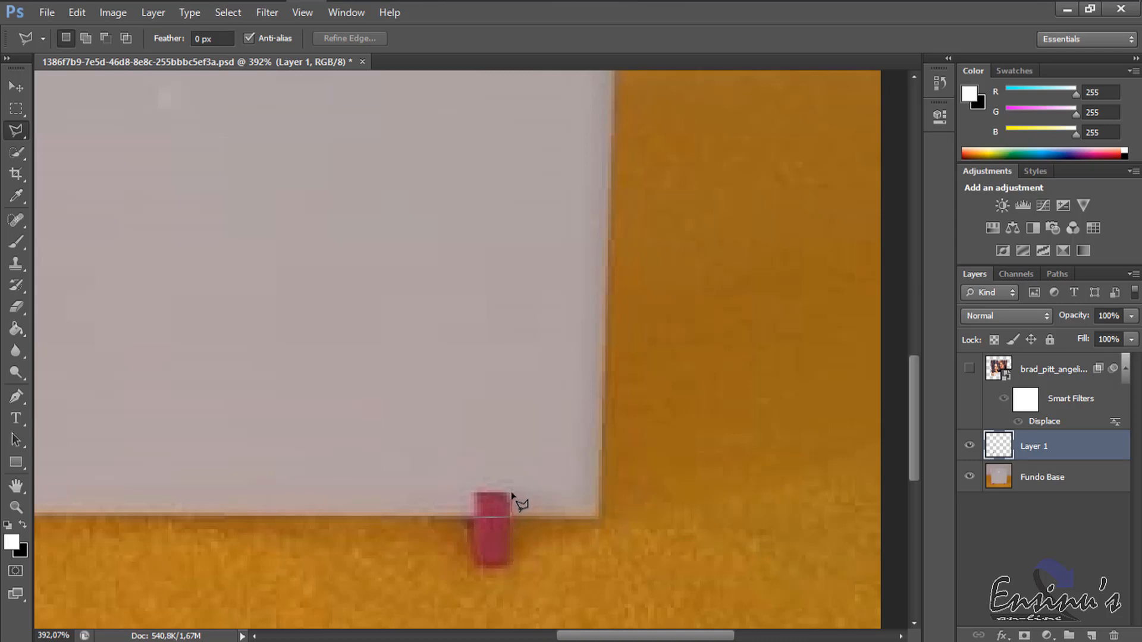
{"action": "left_click", "coordinate": [471, 492]}
{"action": "left_click", "coordinate": [475, 519]}
Copy the selected tip of the right support from Fundo Base onto its own layer.
{"action": "left_click", "coordinate": [16, 88]}
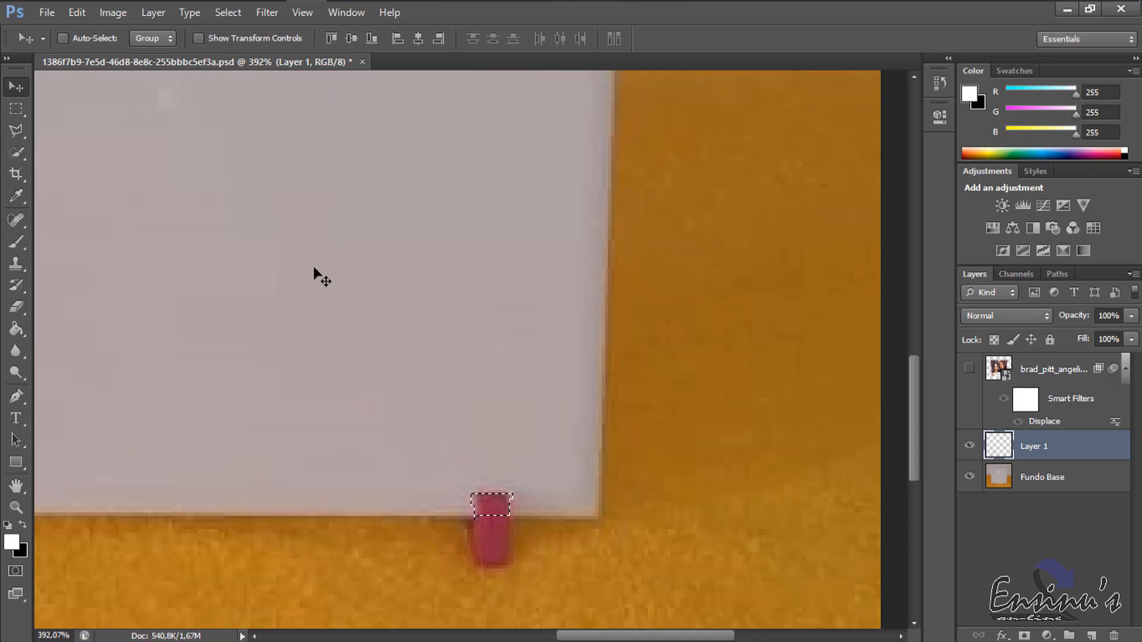
{"action": "key", "text": "ctrl+c"}
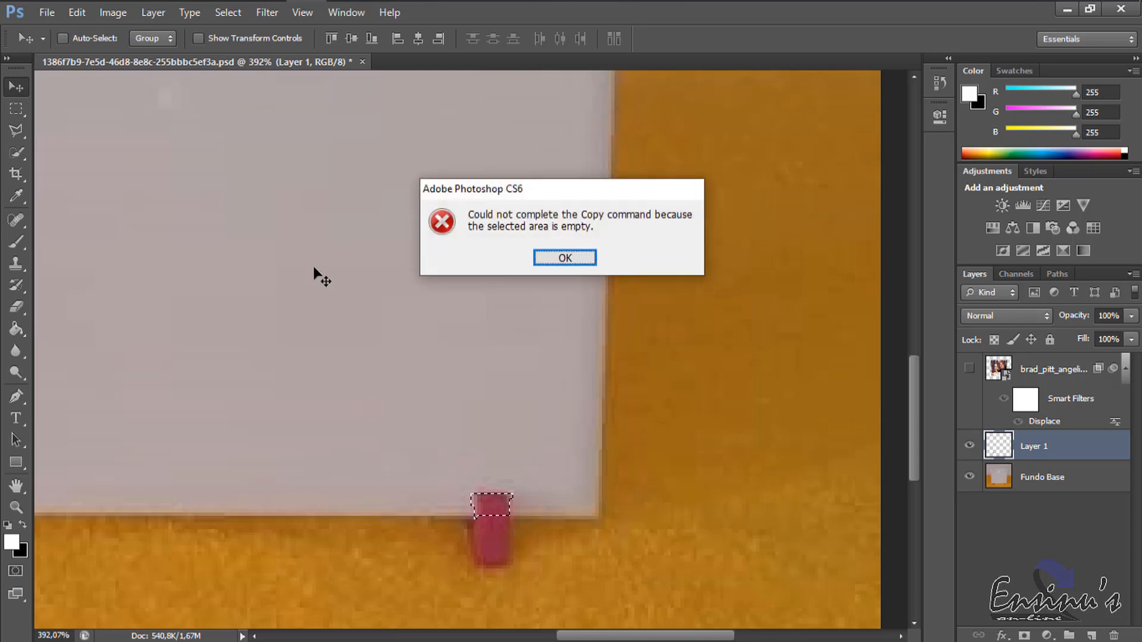
{"action": "key", "text": "Return"}
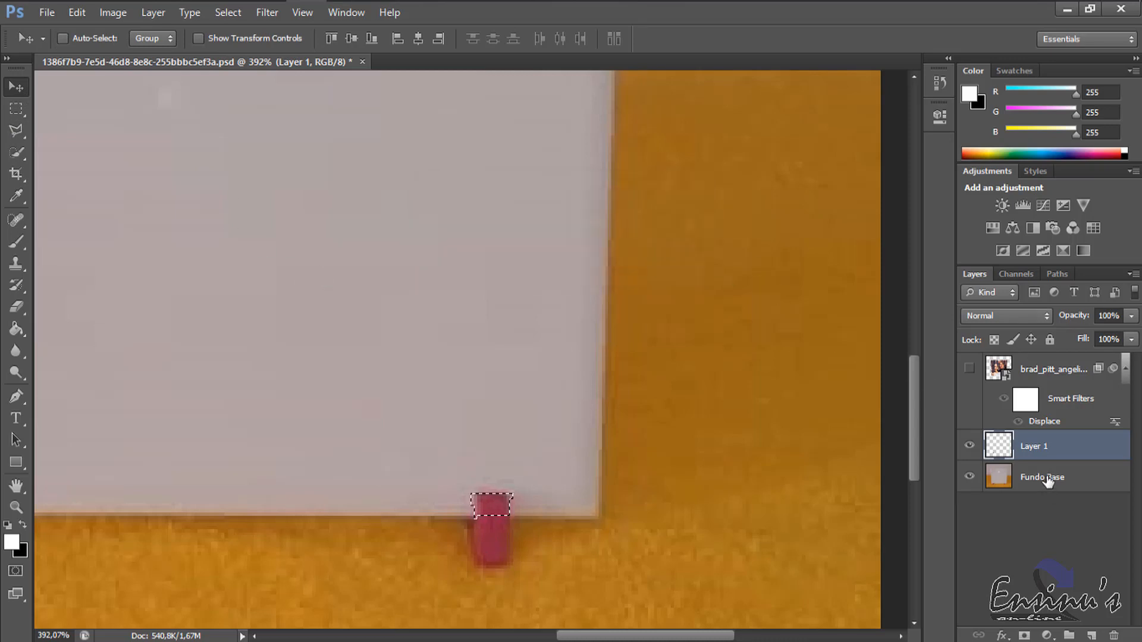
{"action": "left_click", "coordinate": [1045, 478]}
{"action": "key", "text": "ctrl+j"}
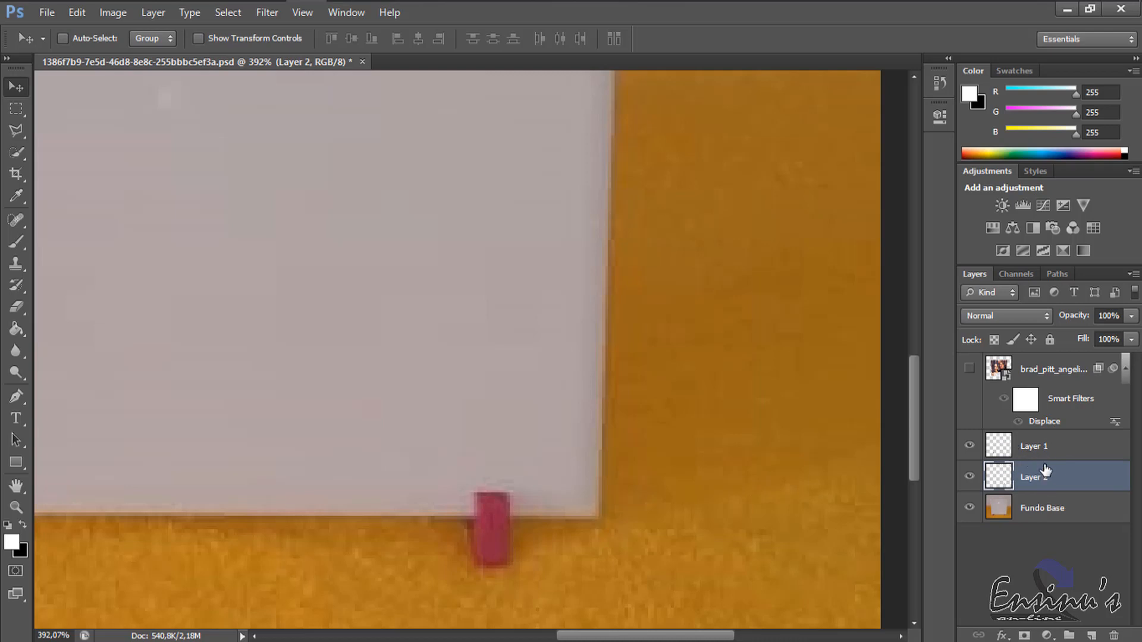
Show the photo layer again and place it below both support layers, directly above Fundo Base.
{"action": "left_click", "coordinate": [969, 370]}
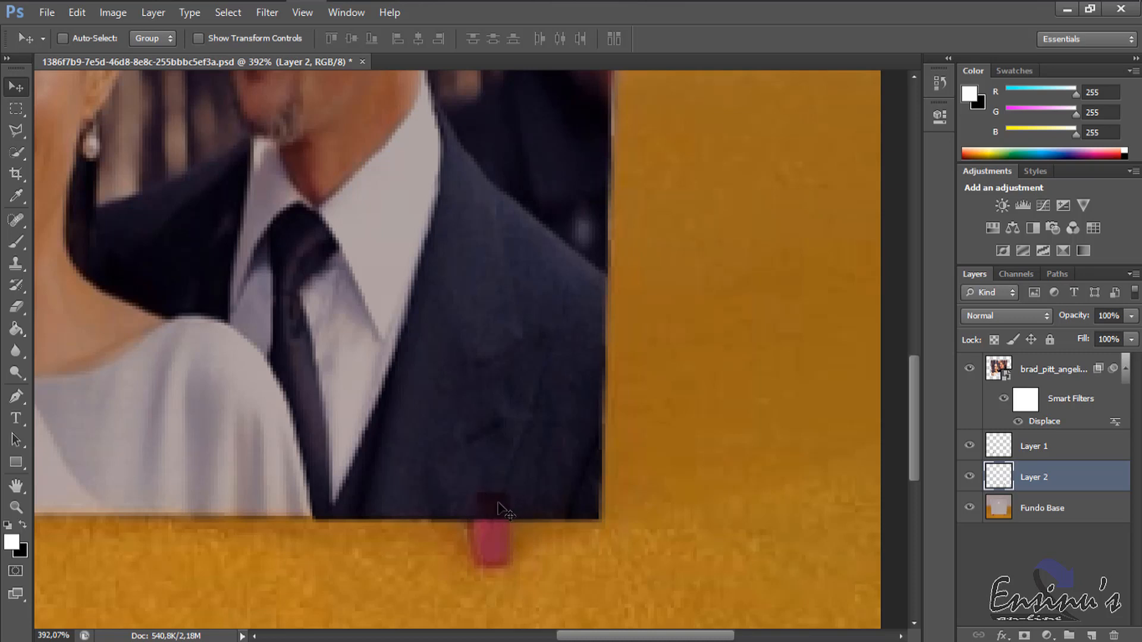
{"action": "left_click", "coordinate": [1061, 370]}
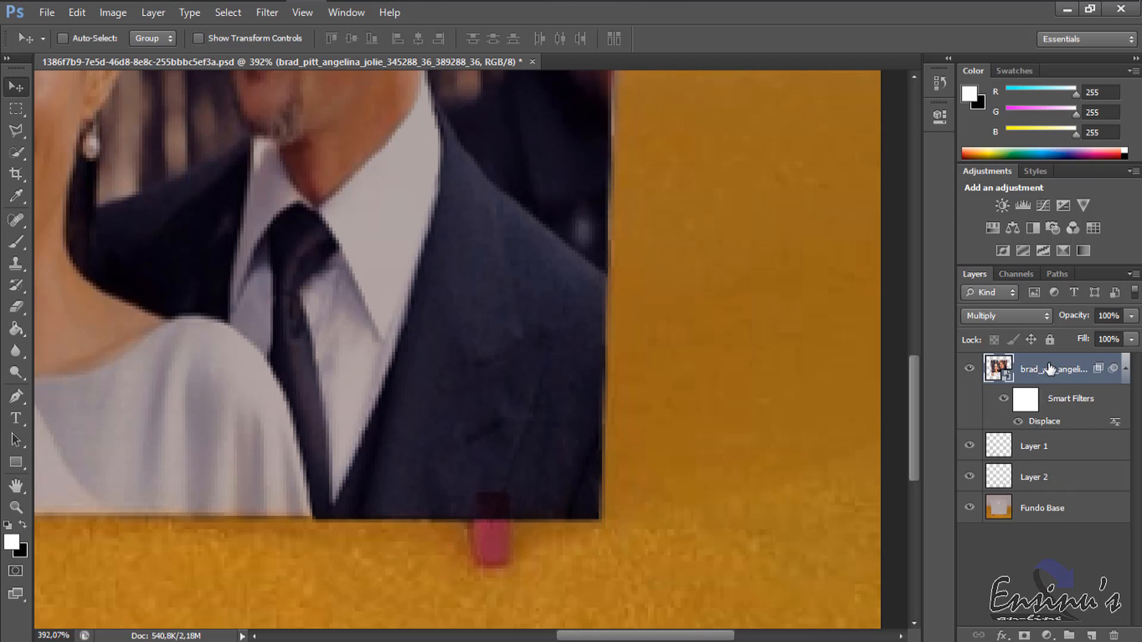
{"action": "left_click_drag", "start_coordinate": [1049, 369], "coordinate": [1052, 496]}
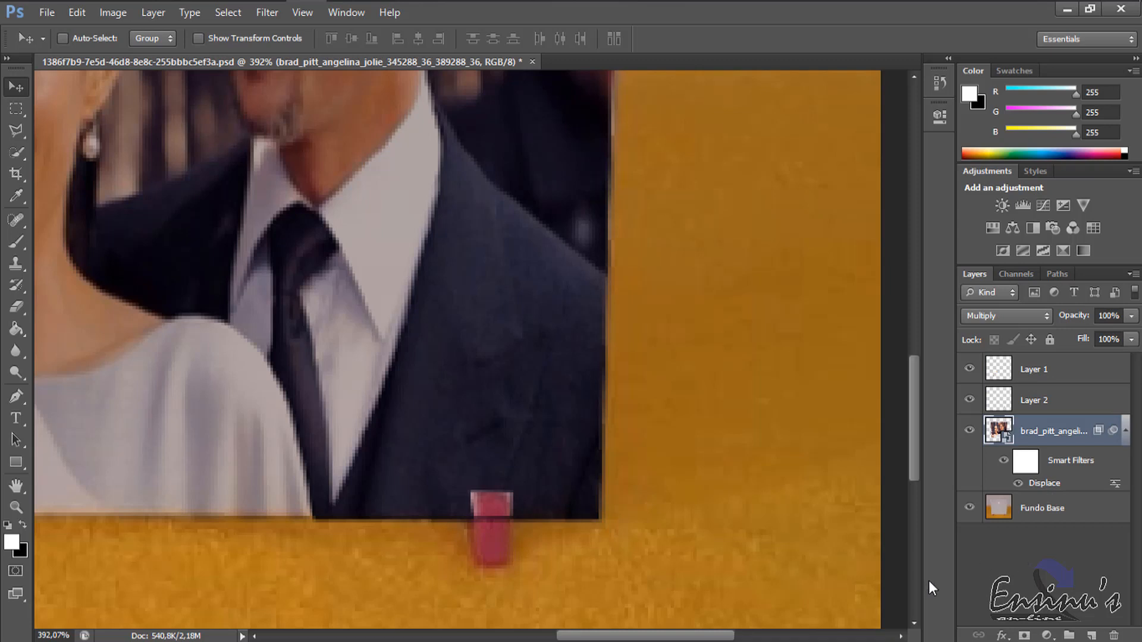
{"action": "key", "text": "ctrl+0"}
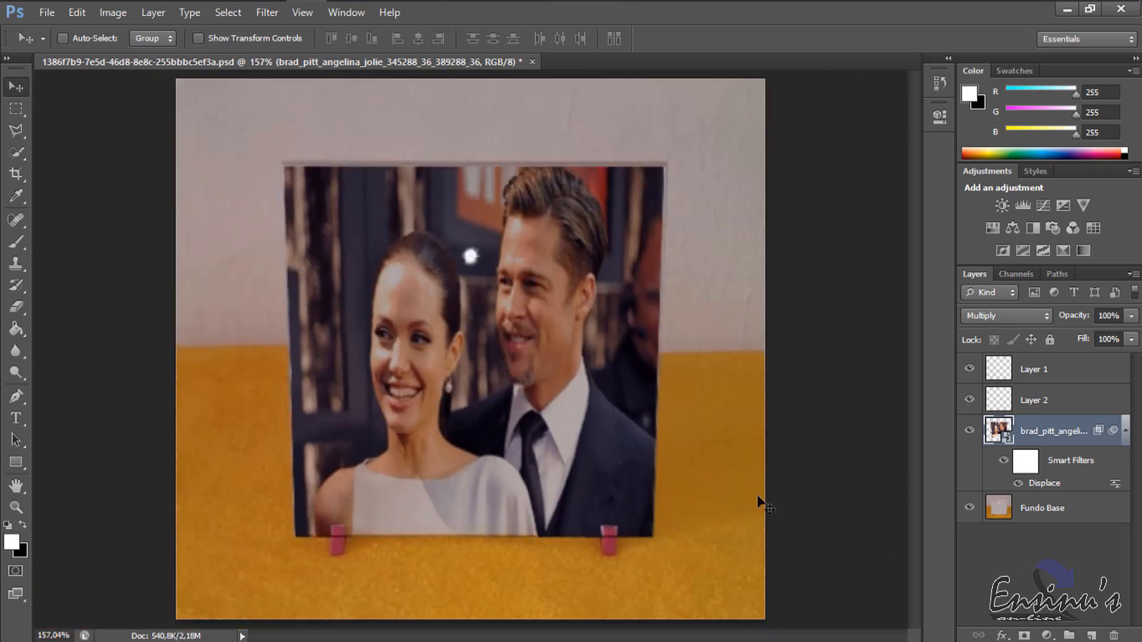
{"action": "left_click", "coordinate": [1048, 400]}
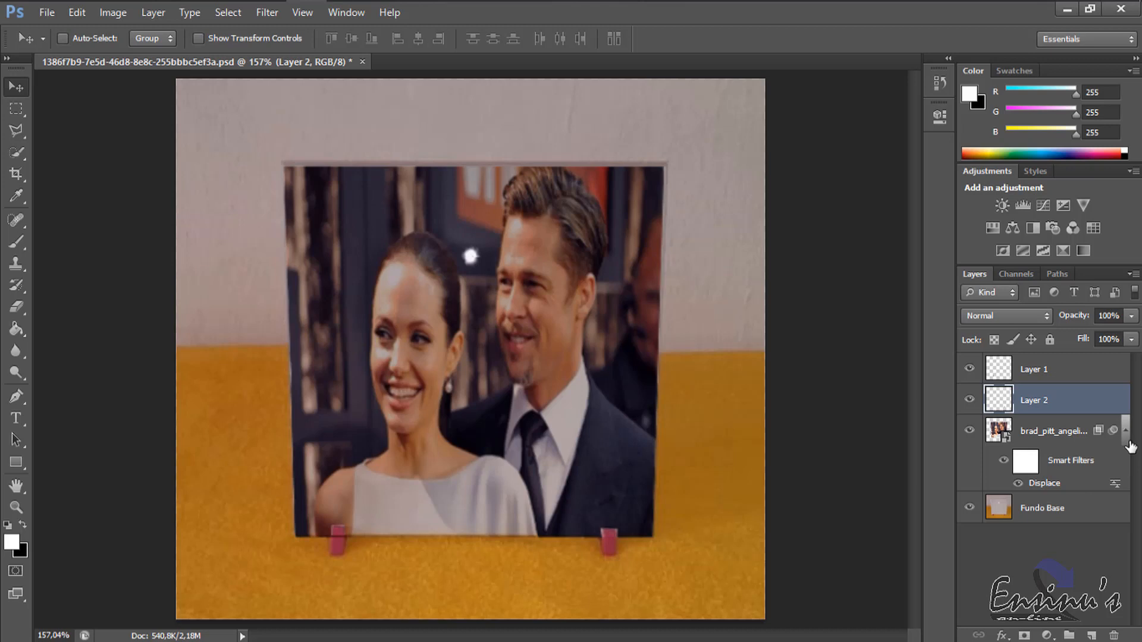
{"action": "left_click", "coordinate": [1099, 365]}
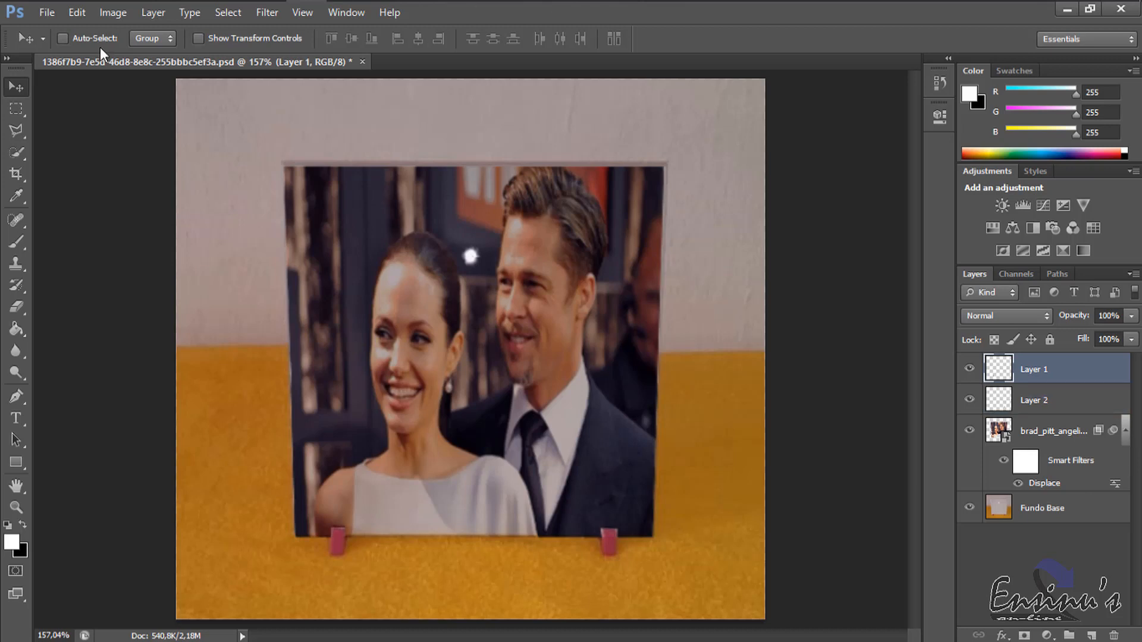
Save the document as a Photoshop file named Mockup in the Mockup Azulejo folder.
{"action": "left_click", "coordinate": [47, 11]}
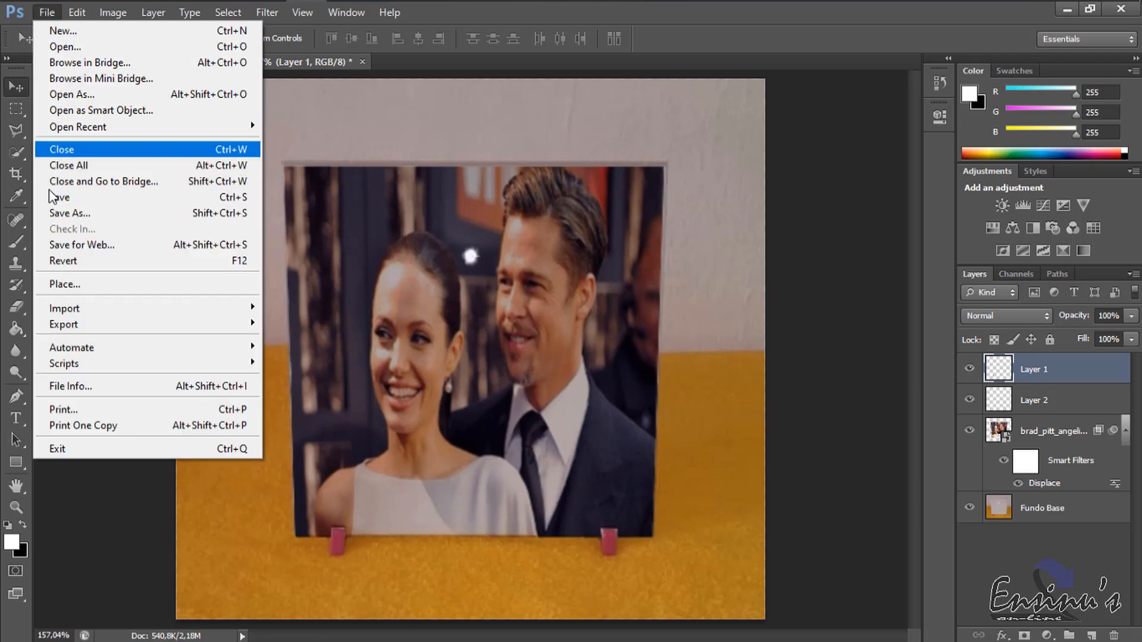
{"action": "left_click", "coordinate": [80, 212]}
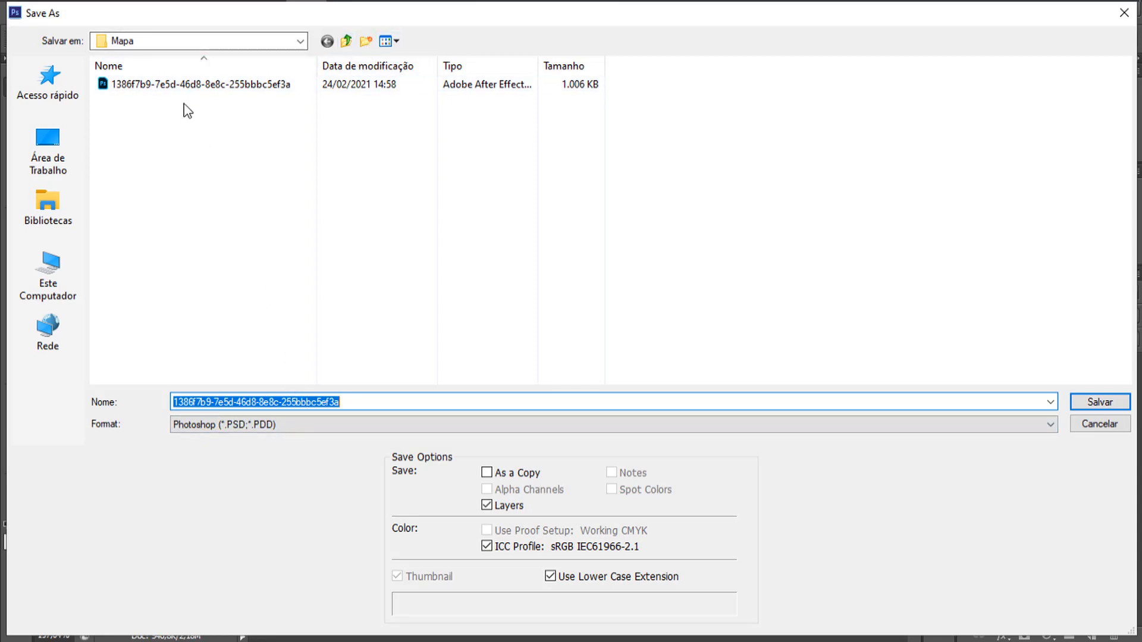
{"action": "left_click", "coordinate": [347, 41]}
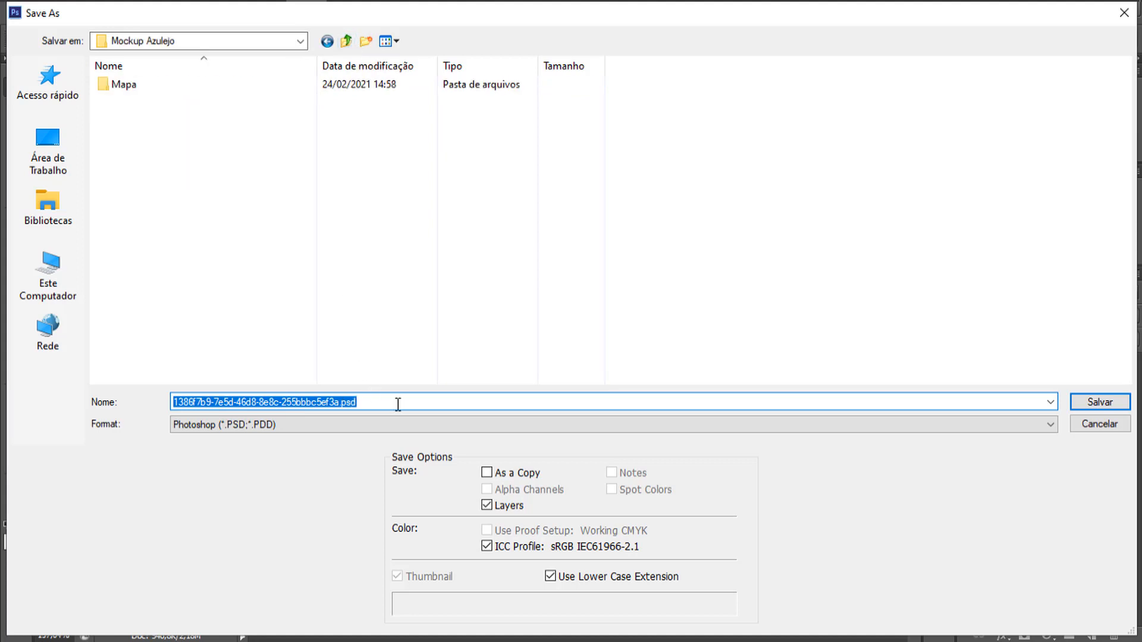
{"action": "type", "text": "Mockup"}
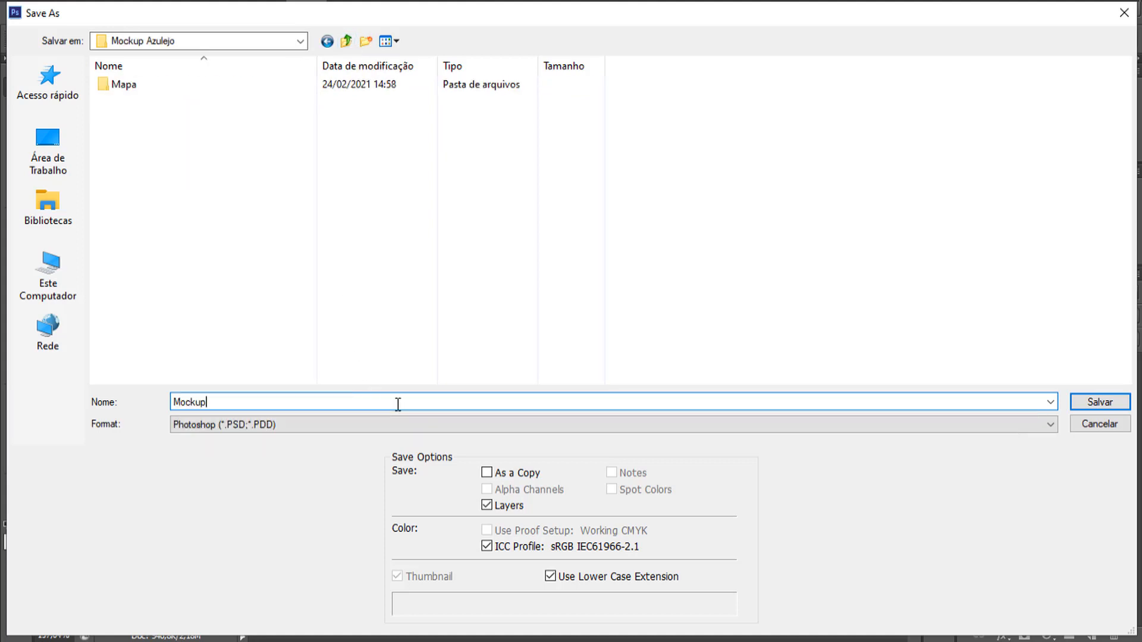
{"action": "left_click", "coordinate": [1099, 403]}
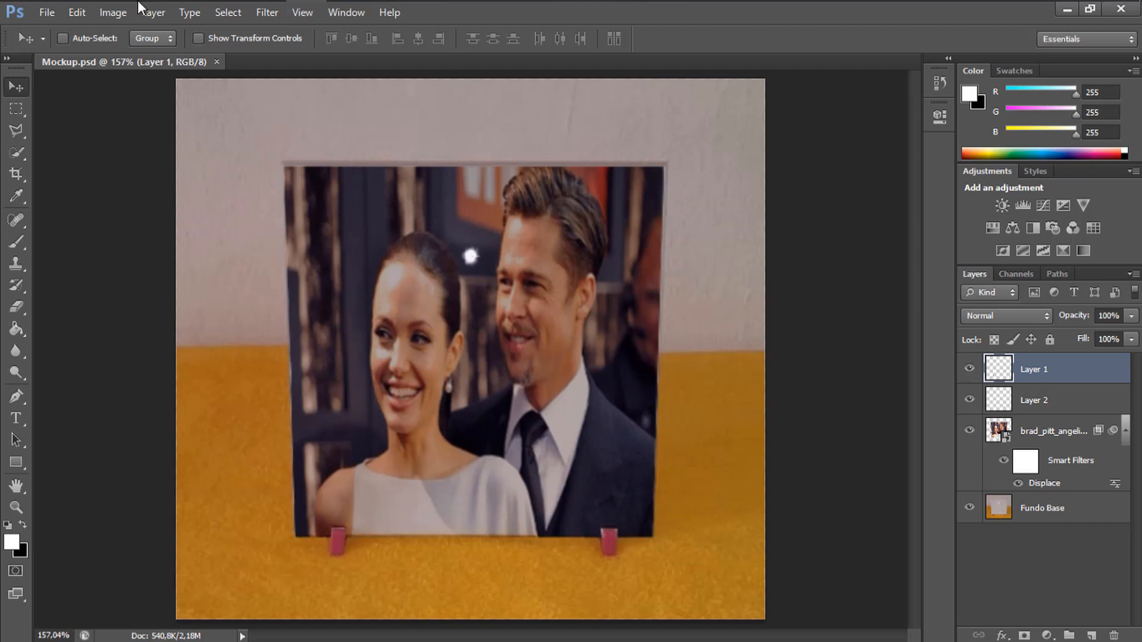
Switch to CorelDRAW and create a new document with the default A4, CMYK, 300 dpi settings.
{"action": "mouse_move", "coordinate": [115, 4]}
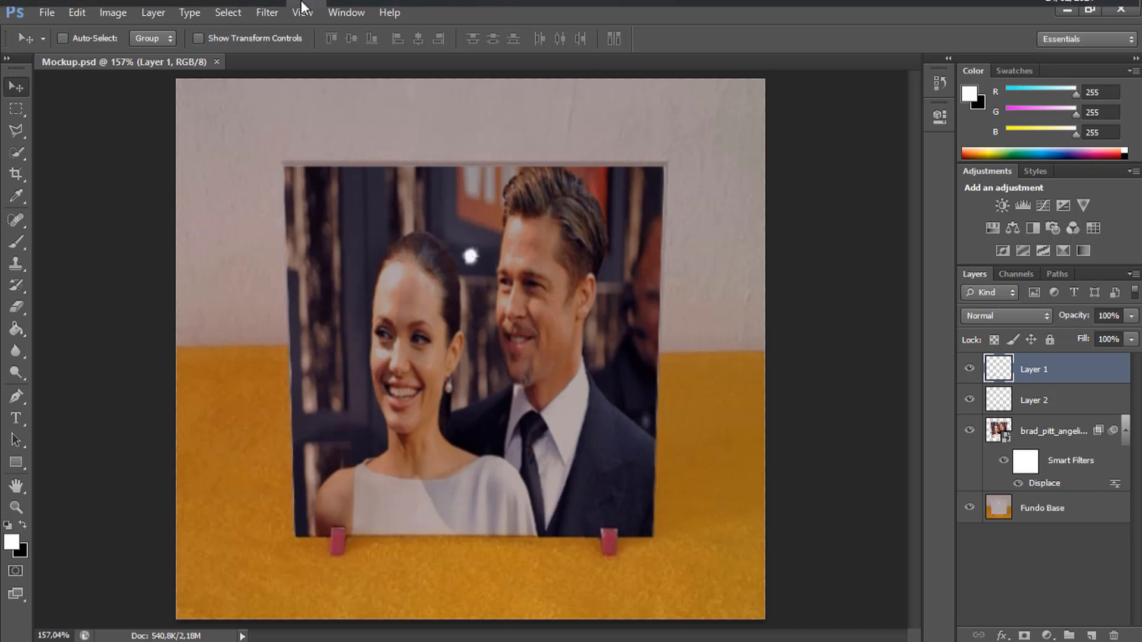
{"action": "mouse_move", "coordinate": [329, 18]}
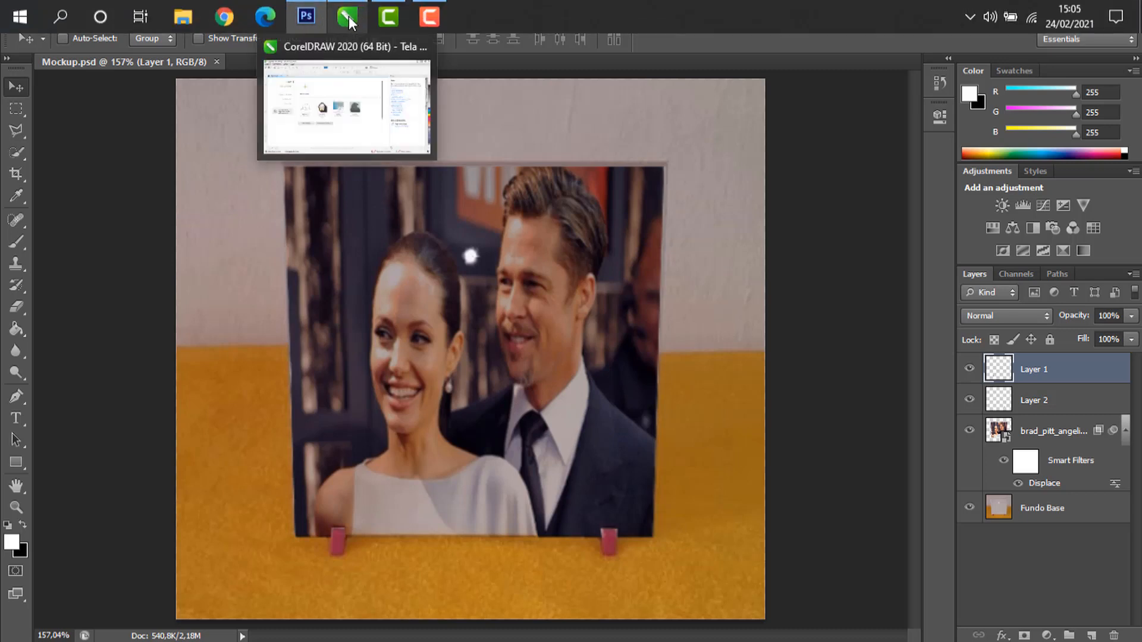
{"action": "left_click", "coordinate": [351, 19]}
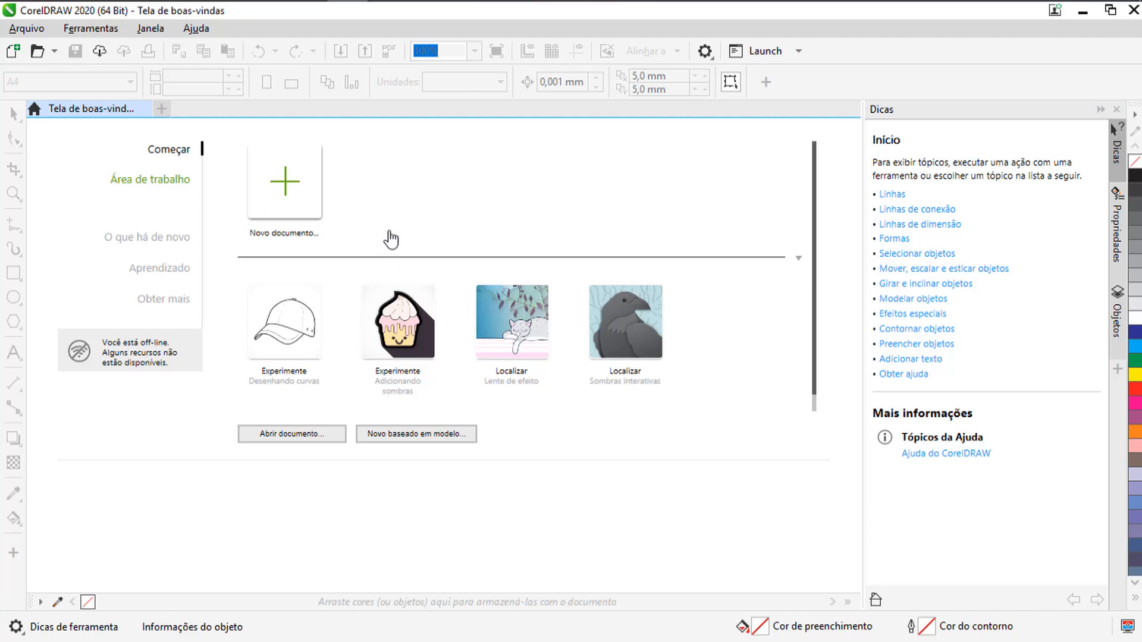
{"action": "left_click", "coordinate": [290, 184]}
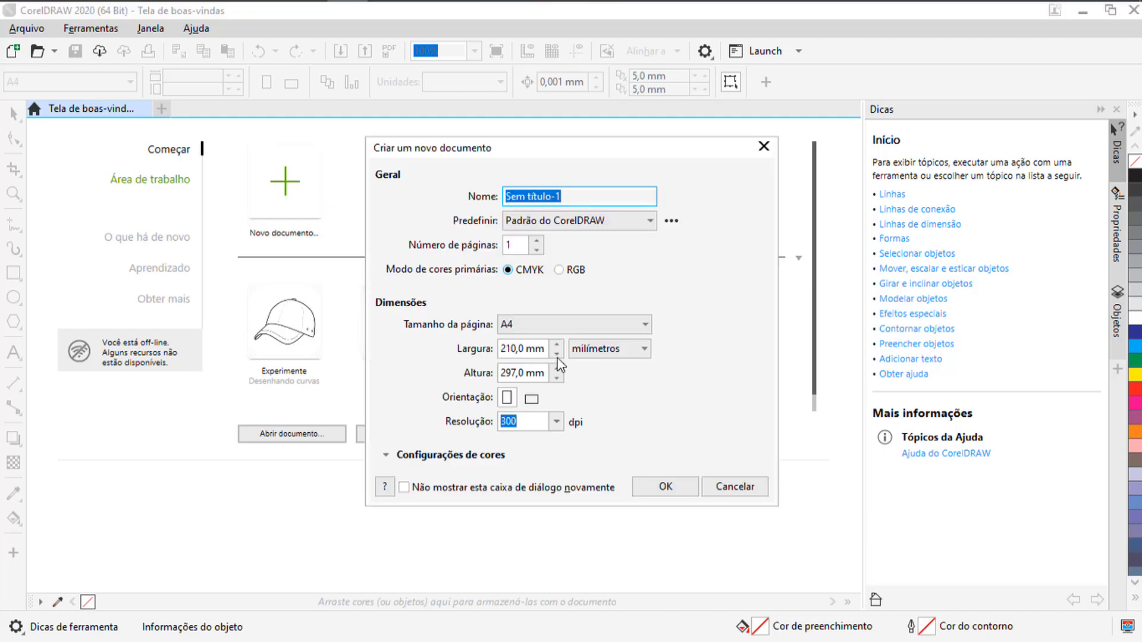
{"action": "left_click", "coordinate": [665, 488]}
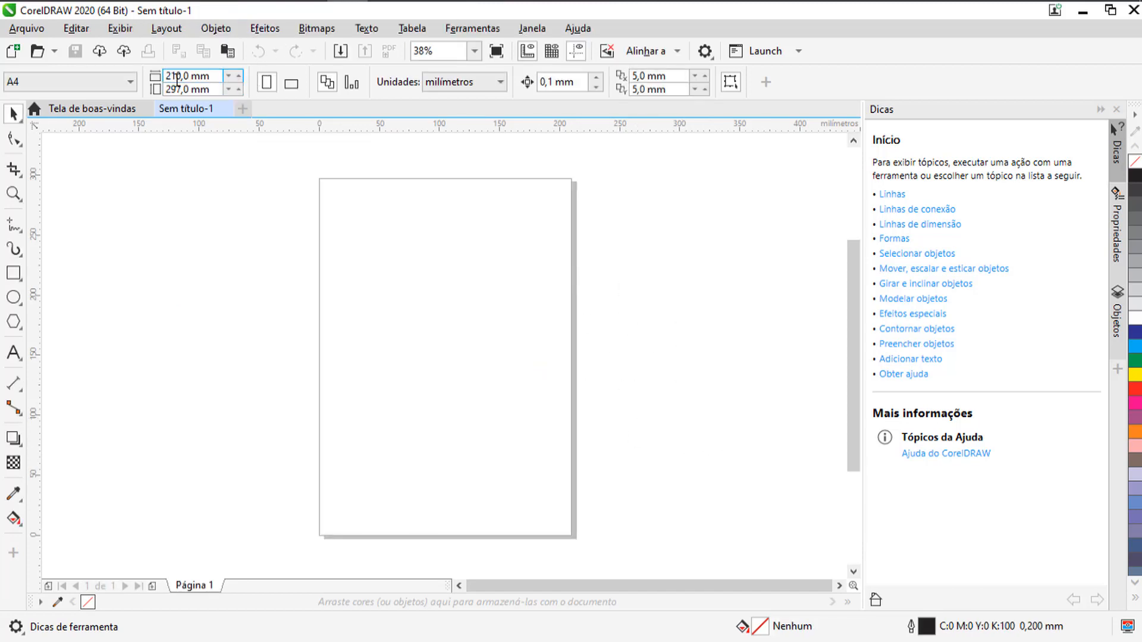
Set the page size to 200 mm wide and 200 mm high.
{"action": "left_click", "coordinate": [176, 77]}
{"action": "type", "text": "200"}
{"action": "key", "text": "Tab"}
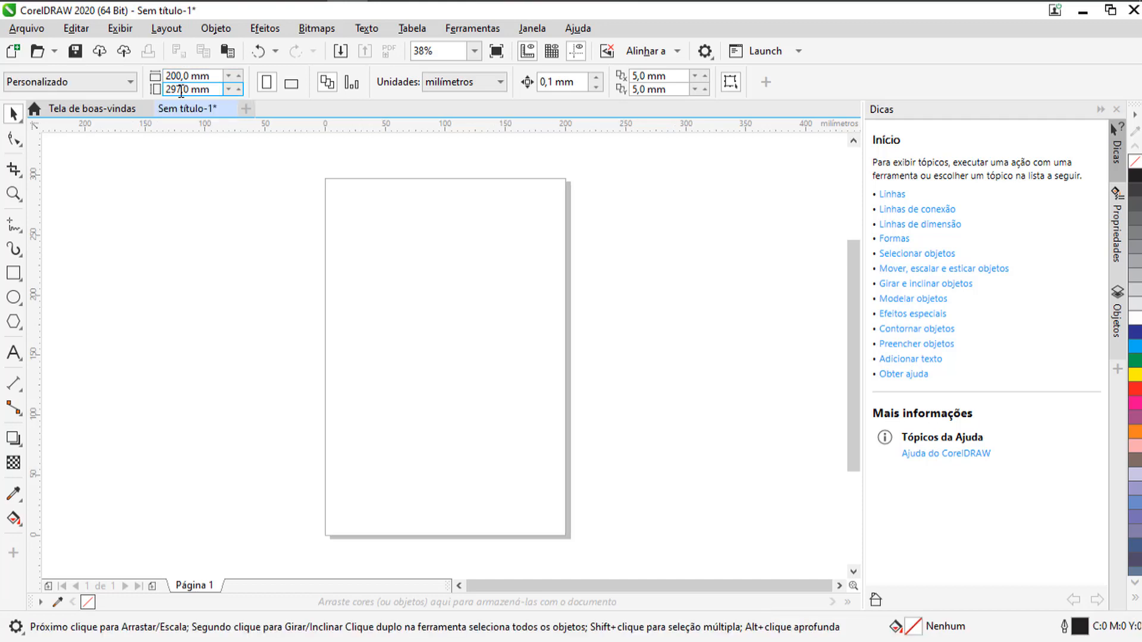
{"action": "type", "text": "200"}
{"action": "key", "text": "Return"}
Import the angelinajolie picture from the desktop (Área de Trabalho) and place it at its original position.
{"action": "left_click", "coordinate": [340, 50]}
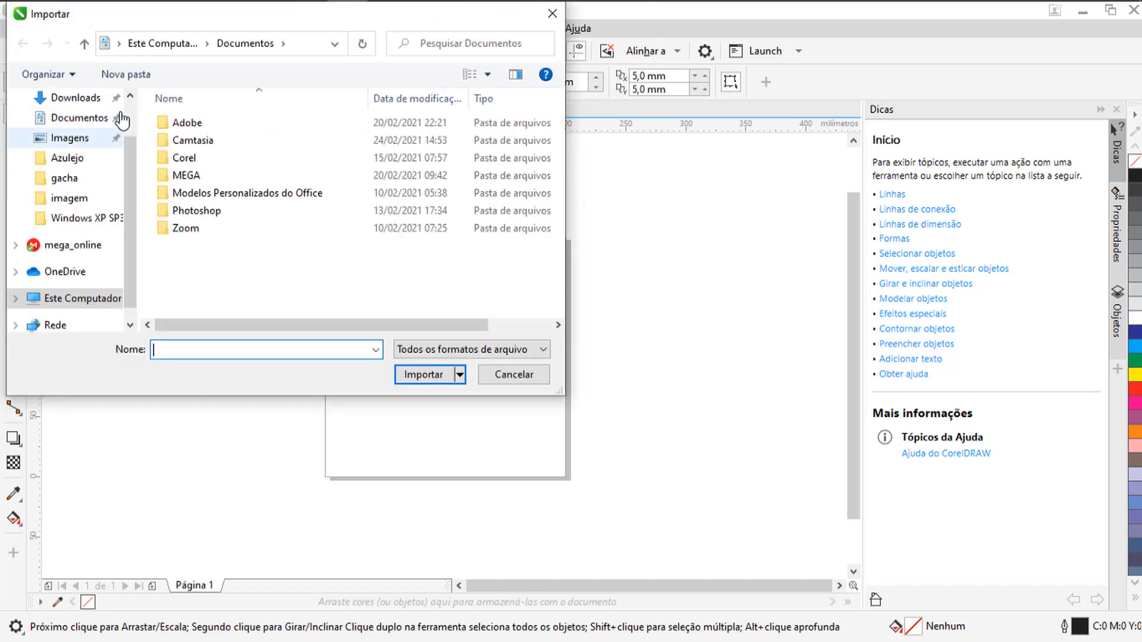
{"action": "scroll", "coordinate": [122, 119], "scroll_direction": "up", "scroll_amount": 1}
{"action": "left_click", "coordinate": [78, 130]}
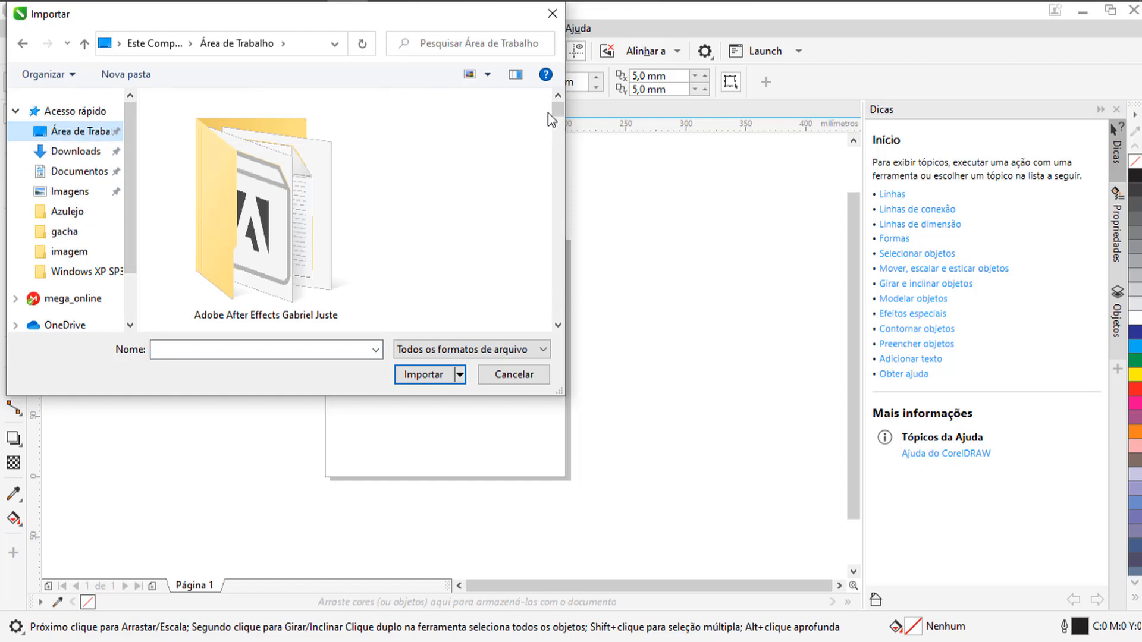
{"action": "left_click_drag", "start_coordinate": [548, 112], "coordinate": [551, 211]}
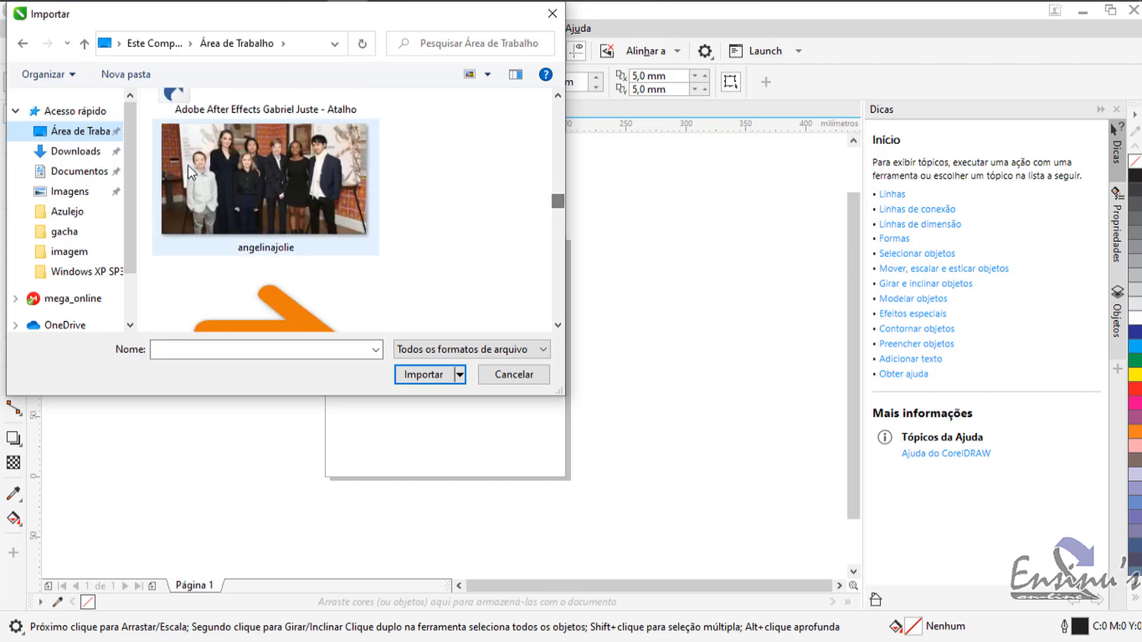
{"action": "double_click", "coordinate": [188, 165]}
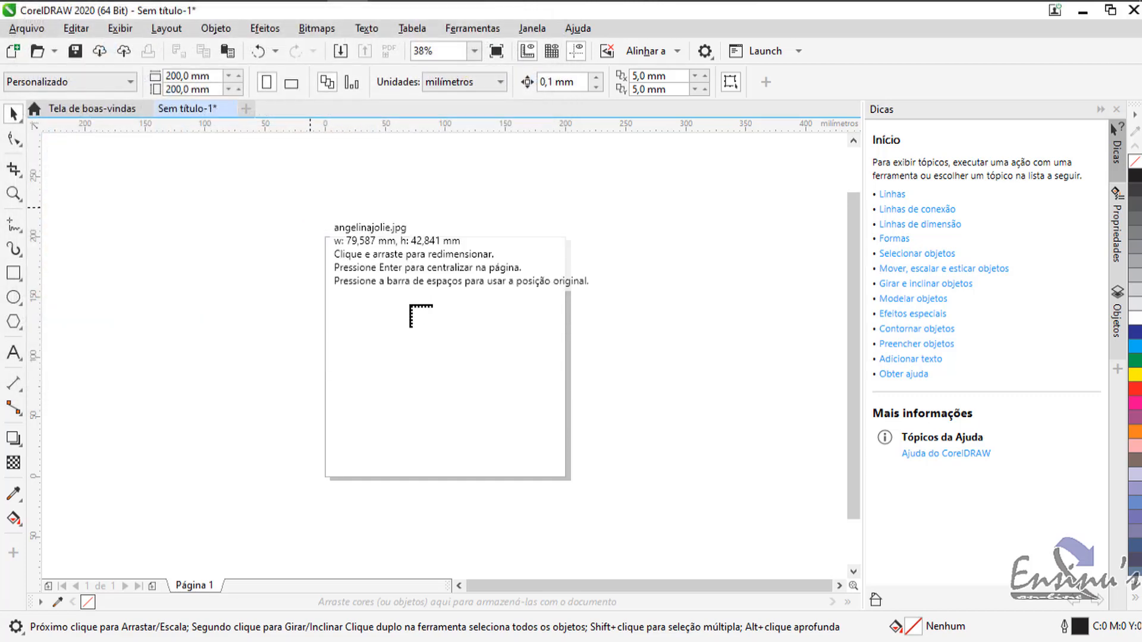
{"action": "key", "text": "space"}
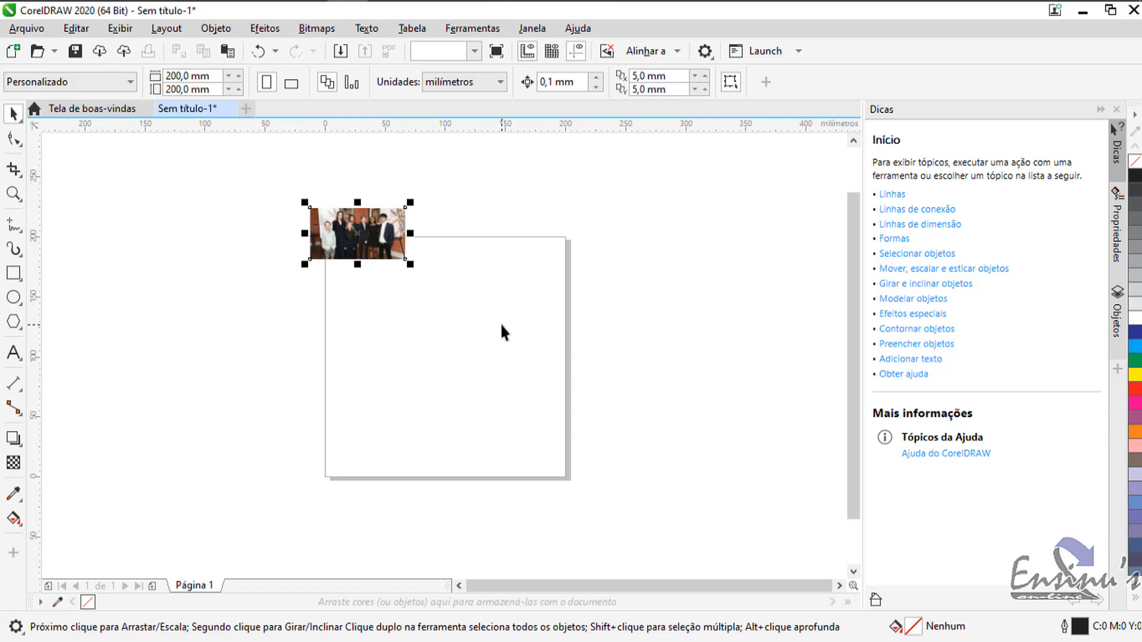
Centre the imported group photo on the page.
{"action": "left_click", "coordinate": [501, 322]}
{"action": "left_click", "coordinate": [403, 230]}
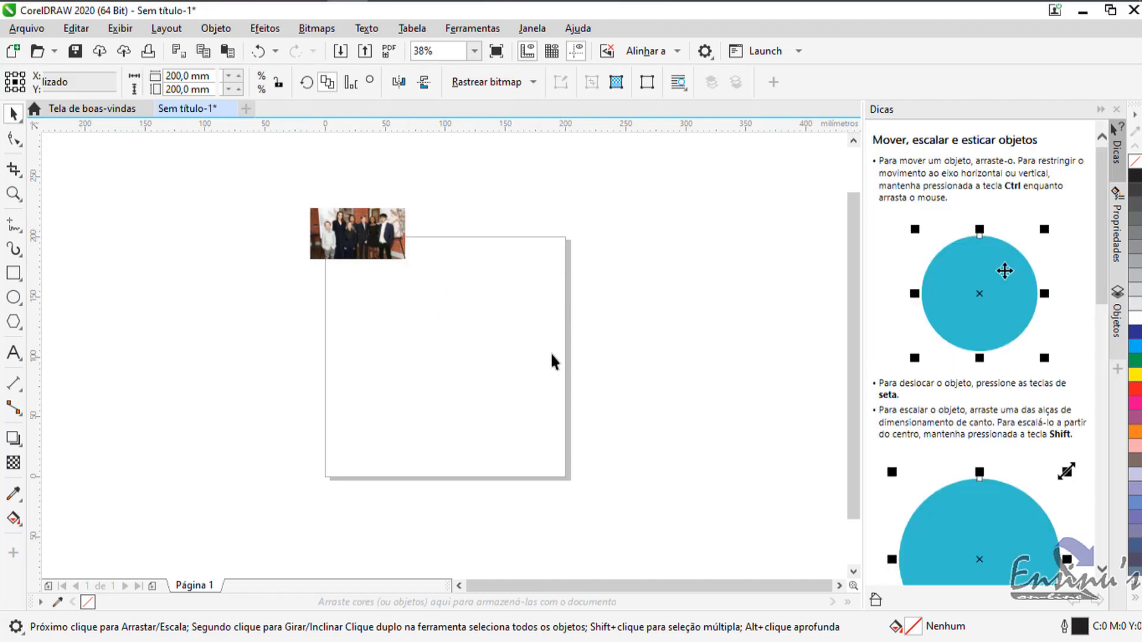
{"action": "key", "text": "p"}
{"action": "left_click", "coordinate": [551, 356]}
{"action": "left_click", "coordinate": [472, 355]}
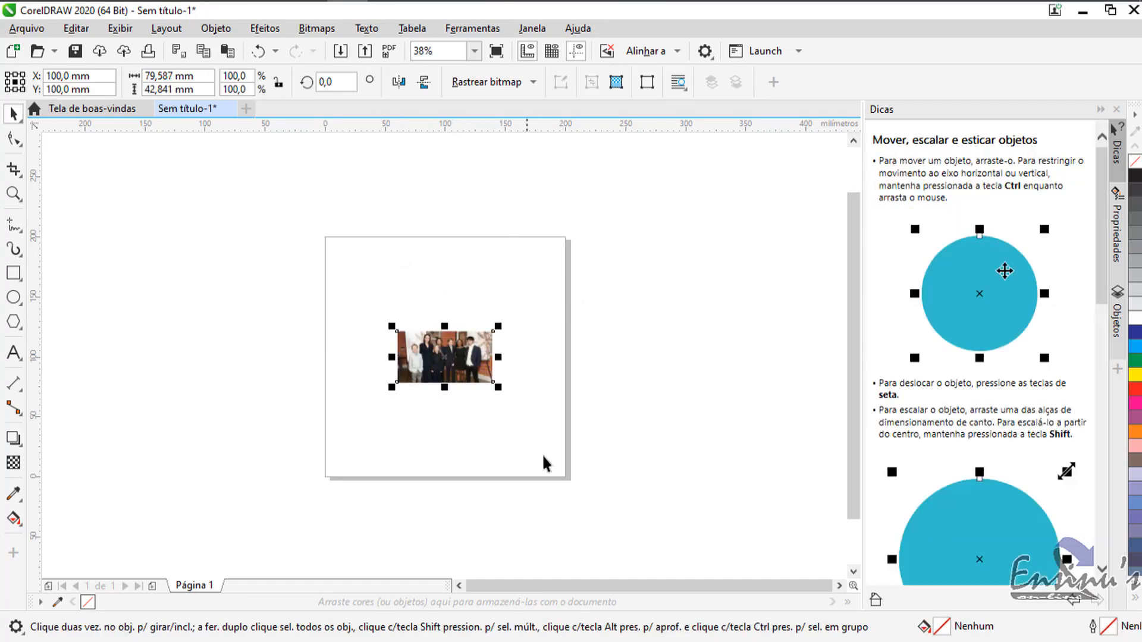
Resize the group photo to 200 mm wide and 200 mm high so that it fills the page, and deselect it.
{"action": "left_click_drag", "start_coordinate": [497, 387], "coordinate": [683, 495]}
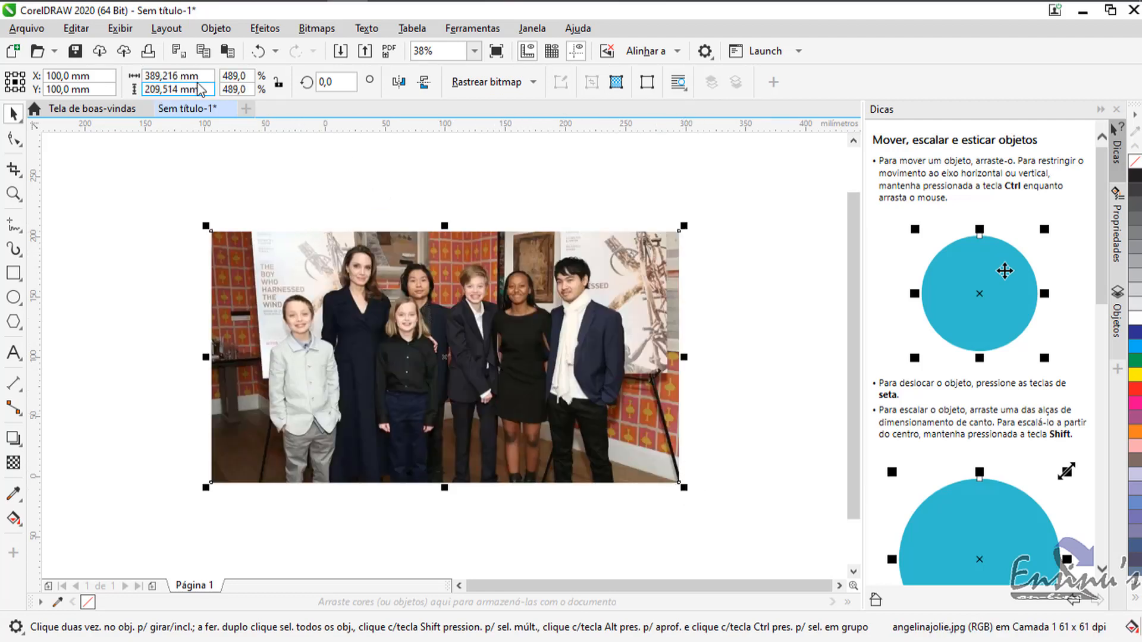
{"action": "double_click", "coordinate": [162, 76]}
{"action": "type", "text": "200"}
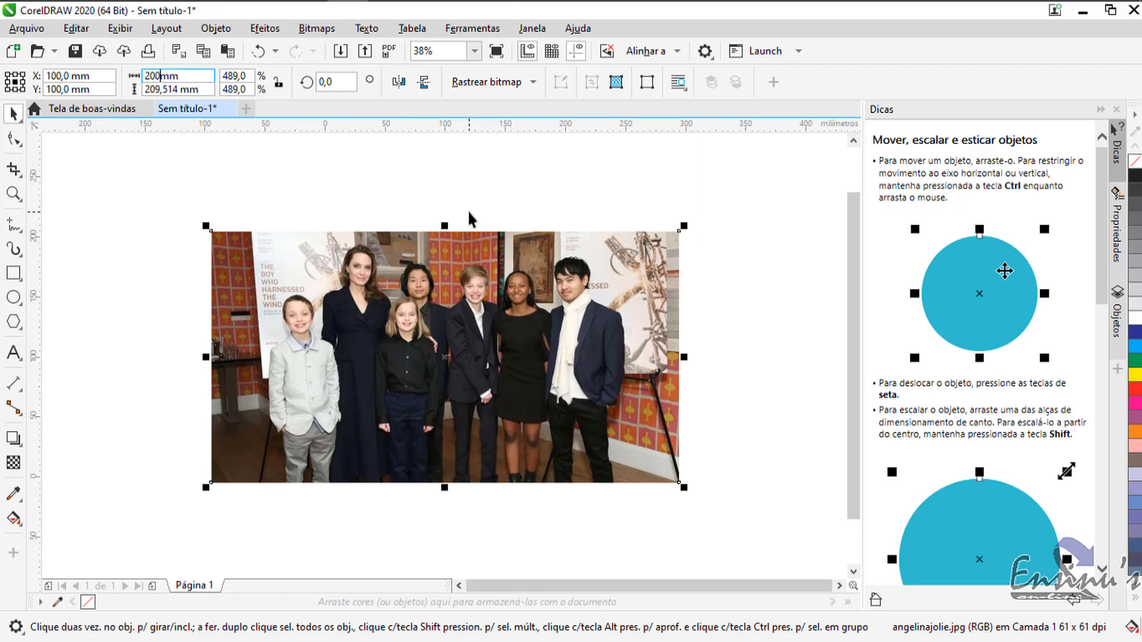
{"action": "key", "text": "Return"}
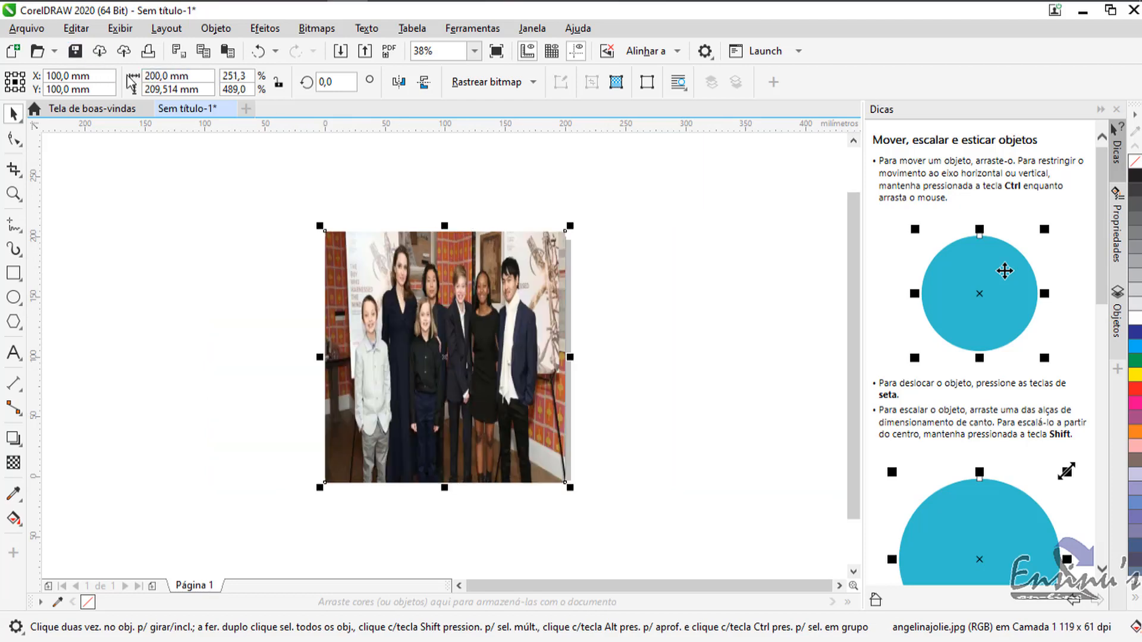
{"action": "double_click", "coordinate": [161, 89]}
{"action": "type", "text": "200"}
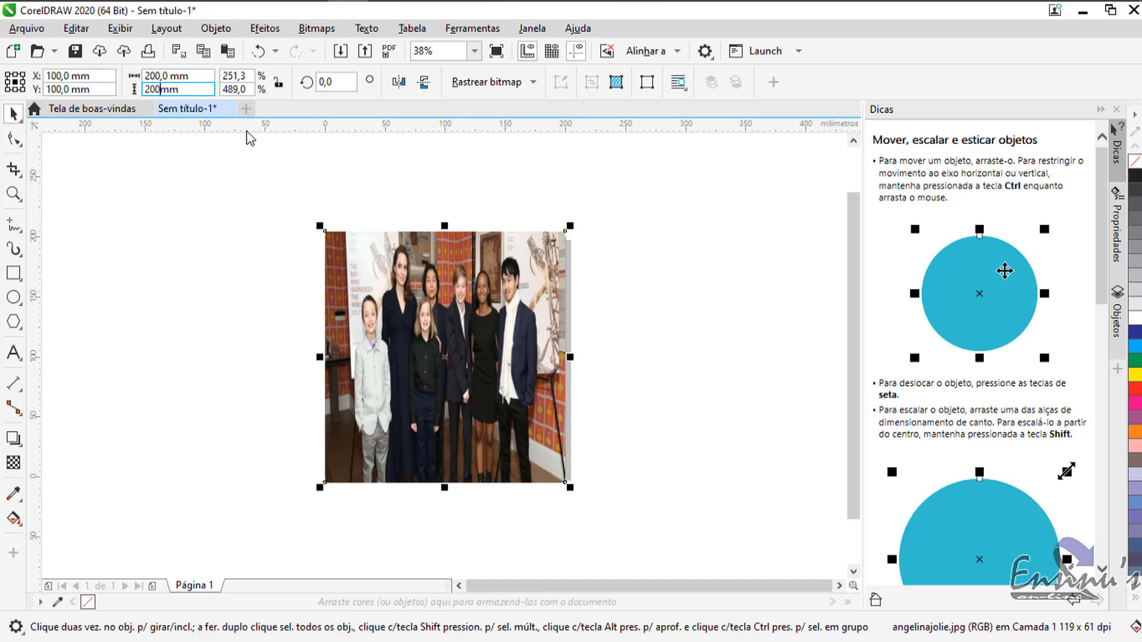
{"action": "key", "text": "Return"}
{"action": "left_click", "coordinate": [690, 309]}
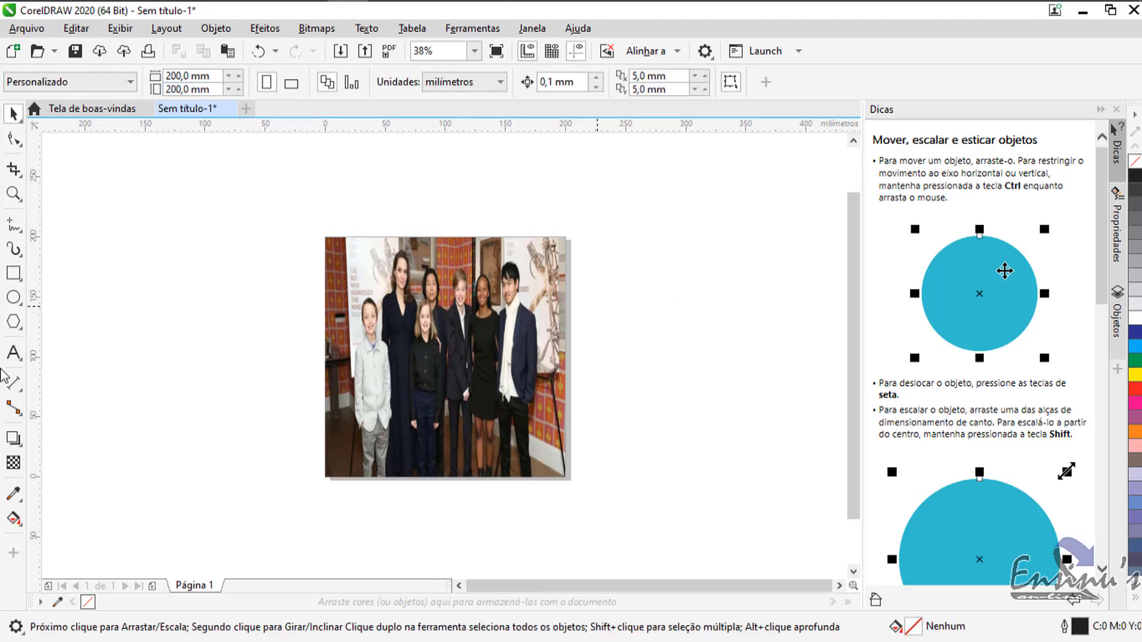
Add the artistic text "Teste" beside the page and enlarge it to about 57 mm wide.
{"action": "key", "text": "F8"}
{"action": "left_click", "coordinate": [140, 320]}
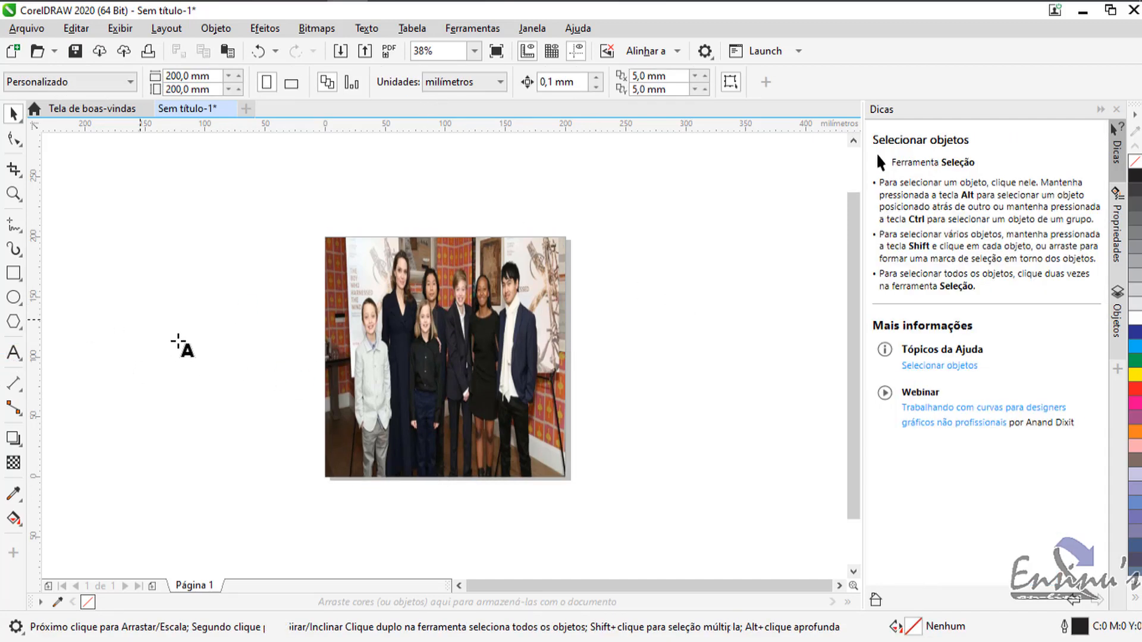
{"action": "type", "text": "Teste"}
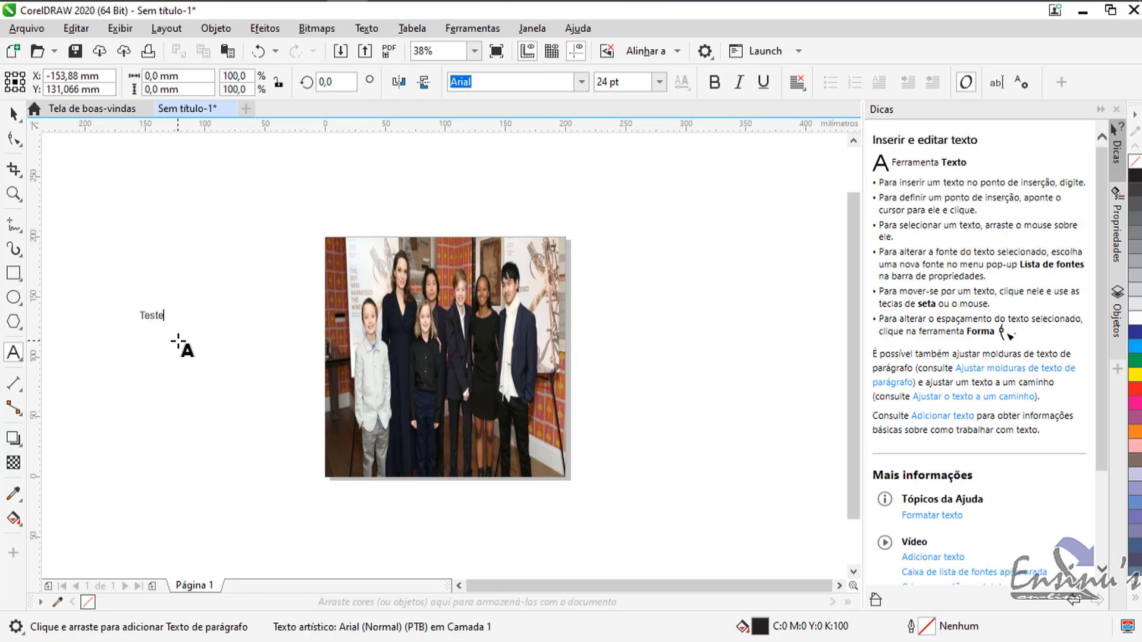
{"action": "key", "text": "ctrl+space"}
{"action": "left_click", "coordinate": [620, 279]}
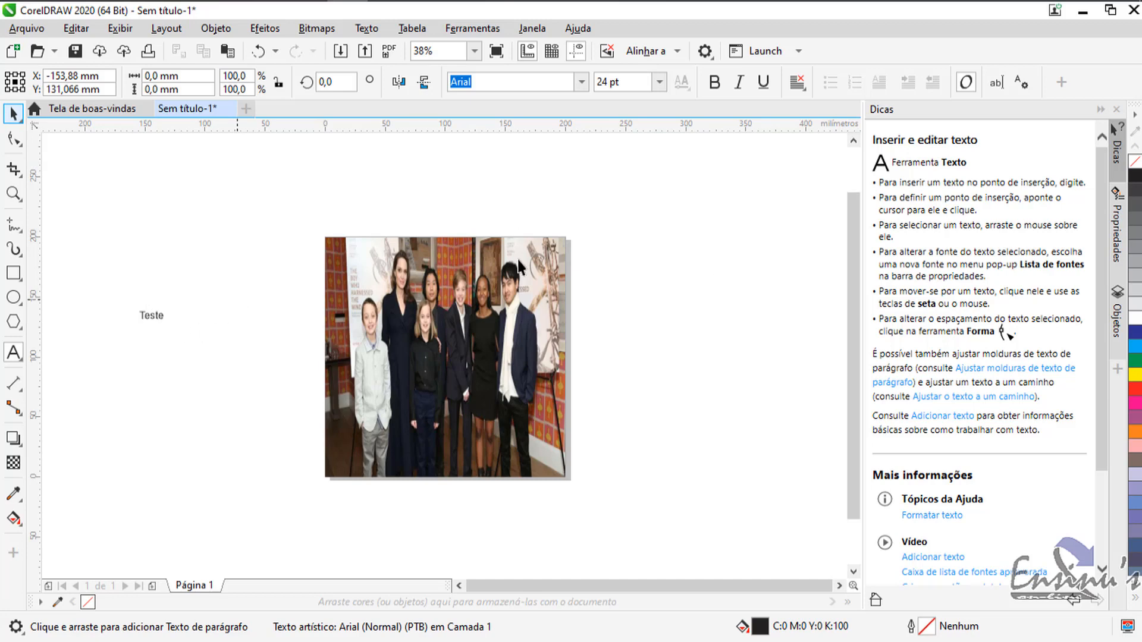
{"action": "left_click", "coordinate": [157, 318]}
{"action": "left_click_drag", "start_coordinate": [170, 325], "coordinate": [223, 371]}
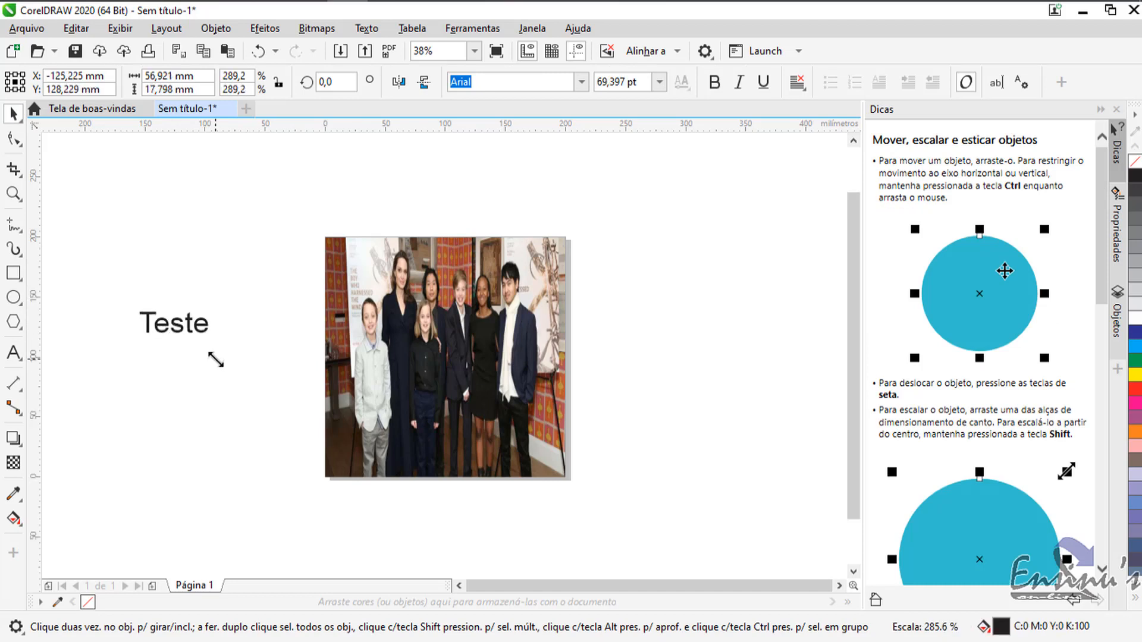
Move the "Teste" text onto the lower-right part of the group photo, fill it with white and deselect it.
{"action": "left_click_drag", "start_coordinate": [187, 332], "coordinate": [506, 431]}
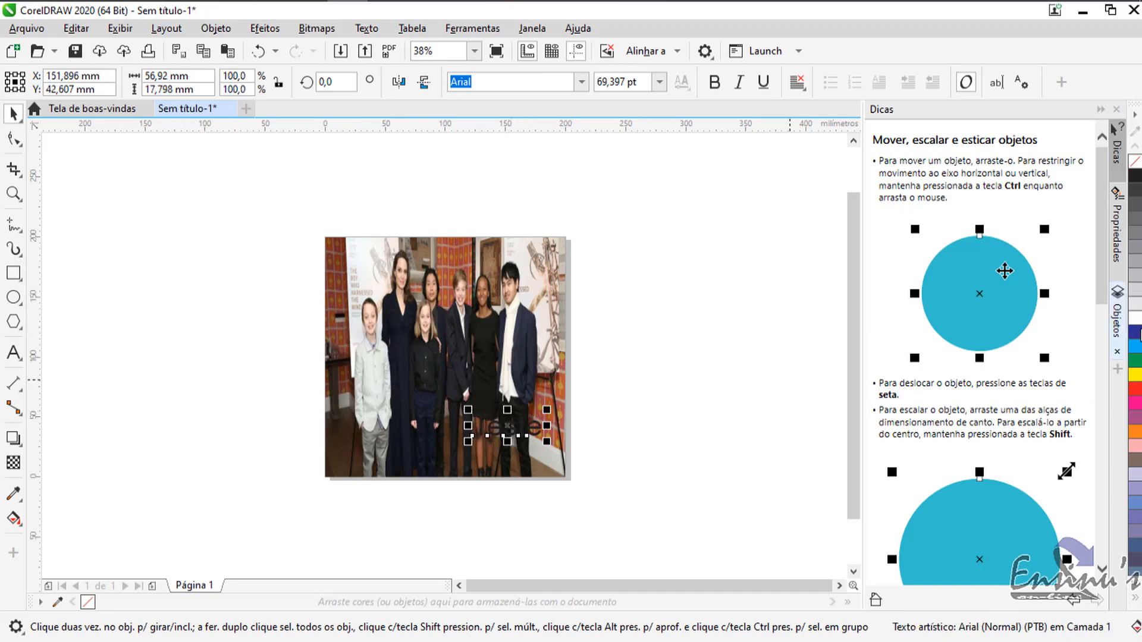
{"action": "left_click", "coordinate": [1136, 319]}
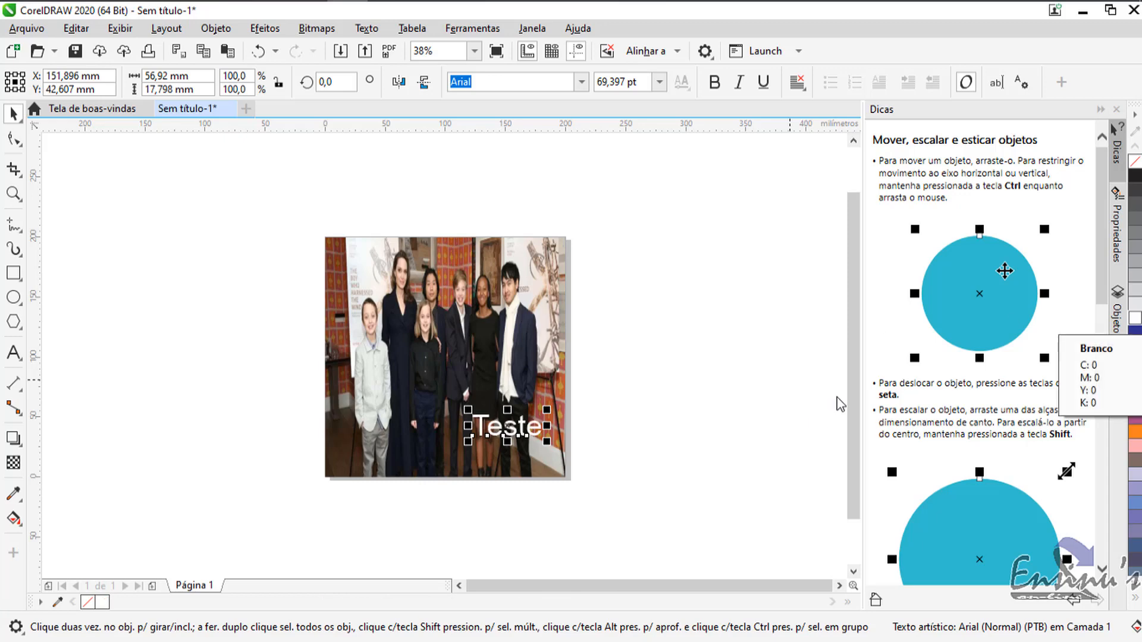
{"action": "left_click", "coordinate": [743, 351]}
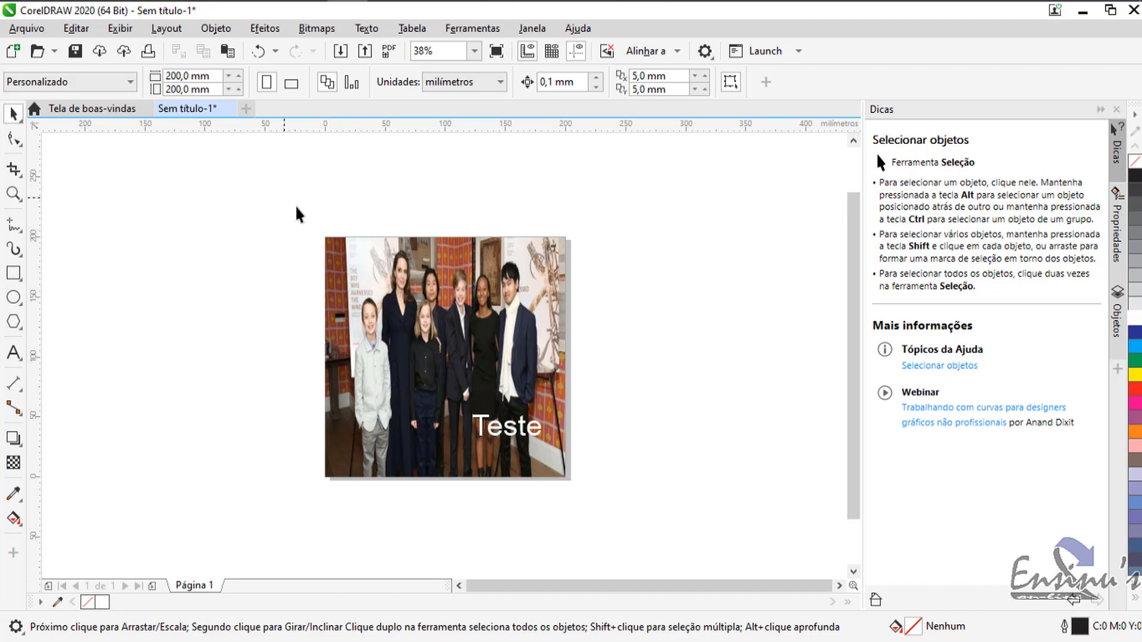
Select the photo and text together and start exporting them to the desktop (Área de Trabalho) under the name "Imagem para azulejo".
{"action": "left_click_drag", "start_coordinate": [284, 198], "coordinate": [654, 523]}
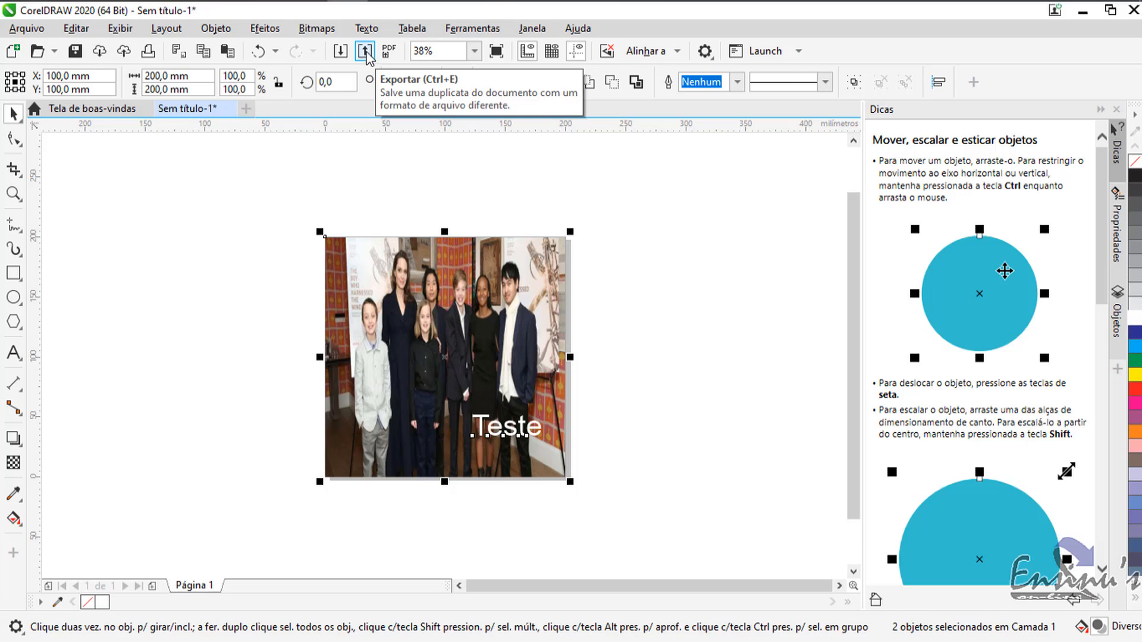
{"action": "left_click", "coordinate": [365, 52]}
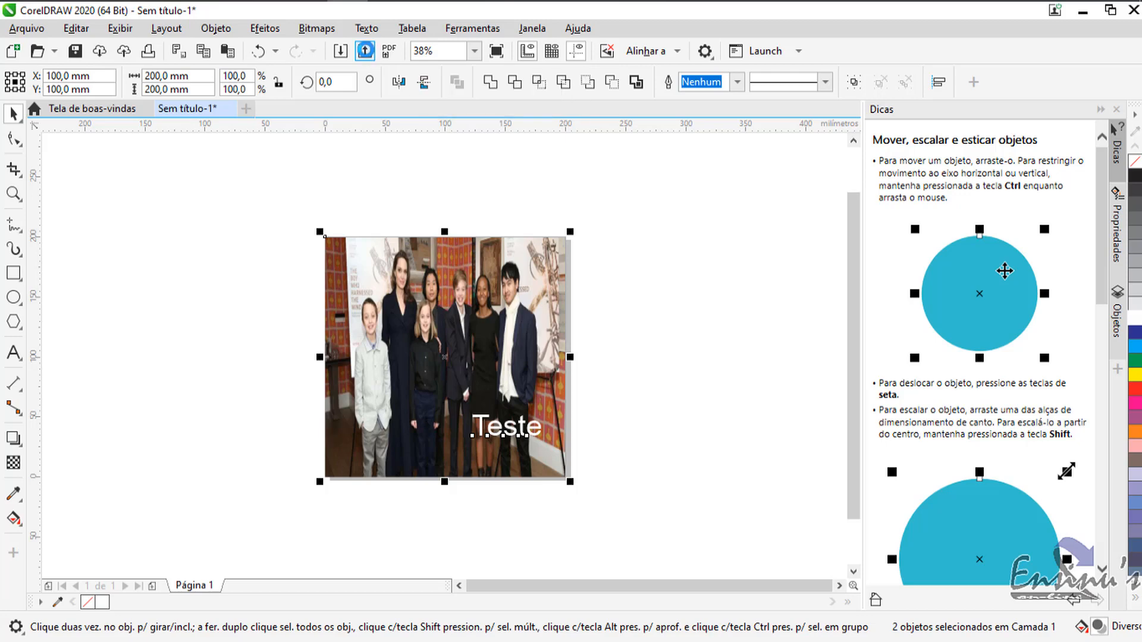
{"action": "left_click_drag", "start_coordinate": [426, 21], "coordinate": [572, 68]}
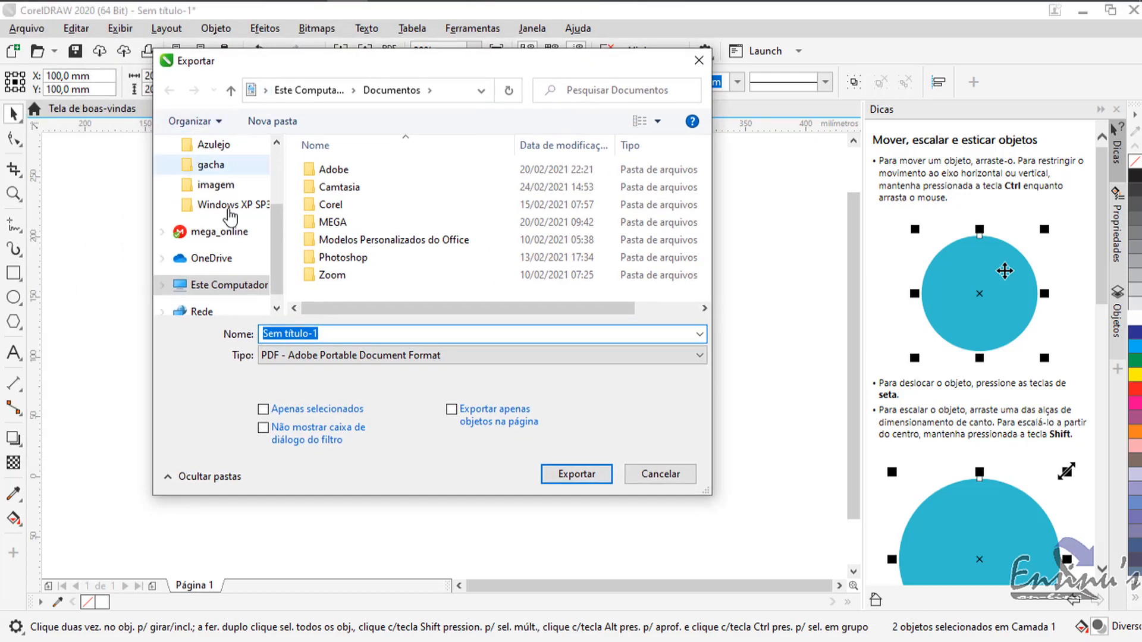
{"action": "scroll", "coordinate": [282, 173], "scroll_direction": "up", "scroll_amount": 3}
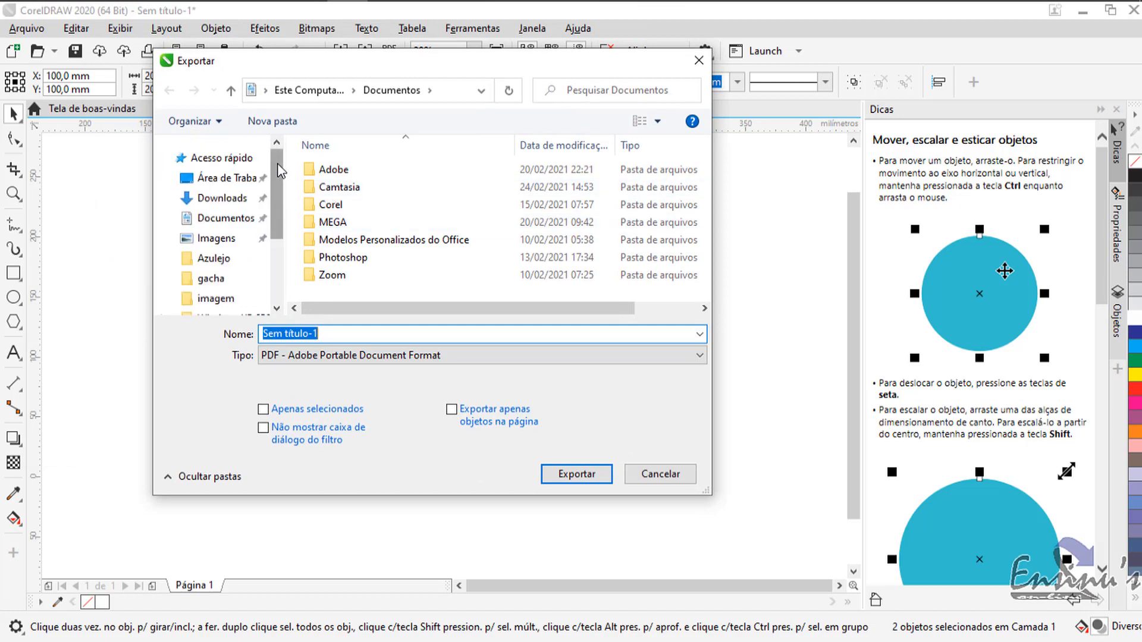
{"action": "left_click", "coordinate": [218, 180]}
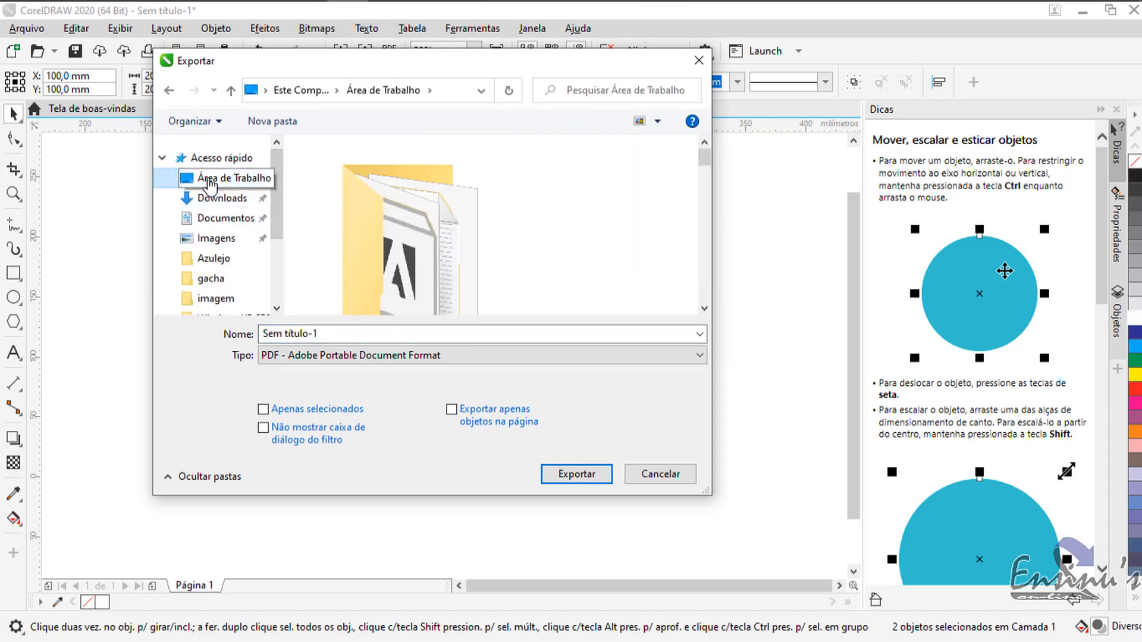
{"action": "left_click", "coordinate": [346, 331]}
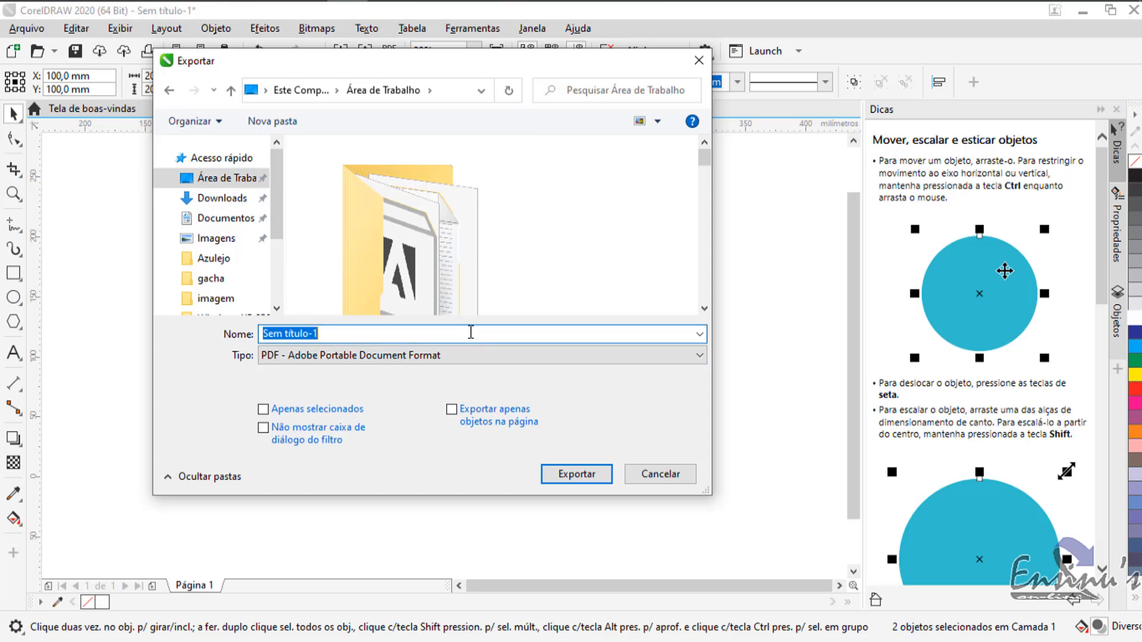
{"action": "key", "text": "BackSpace"}
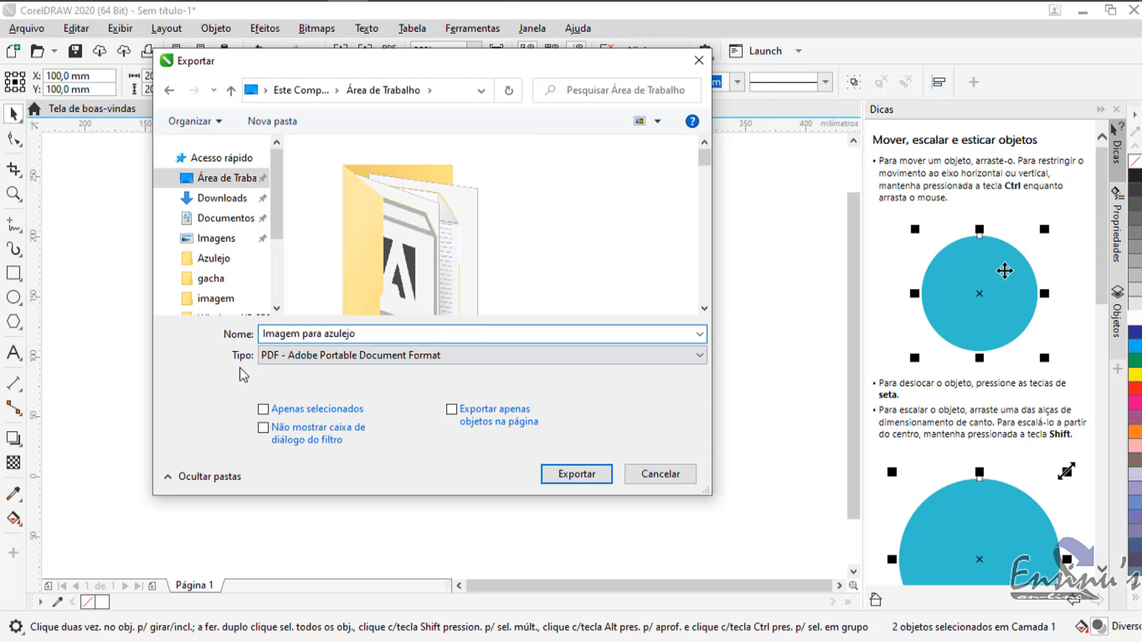
Choose JPG - Bitmaps JPEG, restrict the export to the selected objects and complete it with the CMYK, 80% quality settings.
{"action": "left_click", "coordinate": [283, 355]}
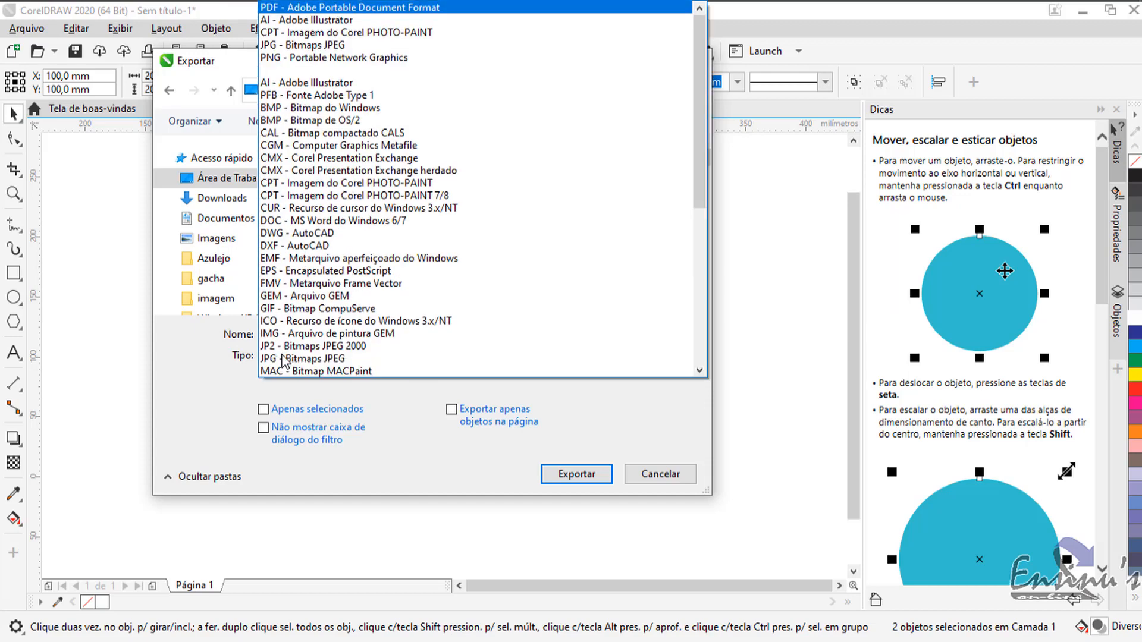
{"action": "left_click", "coordinate": [307, 47]}
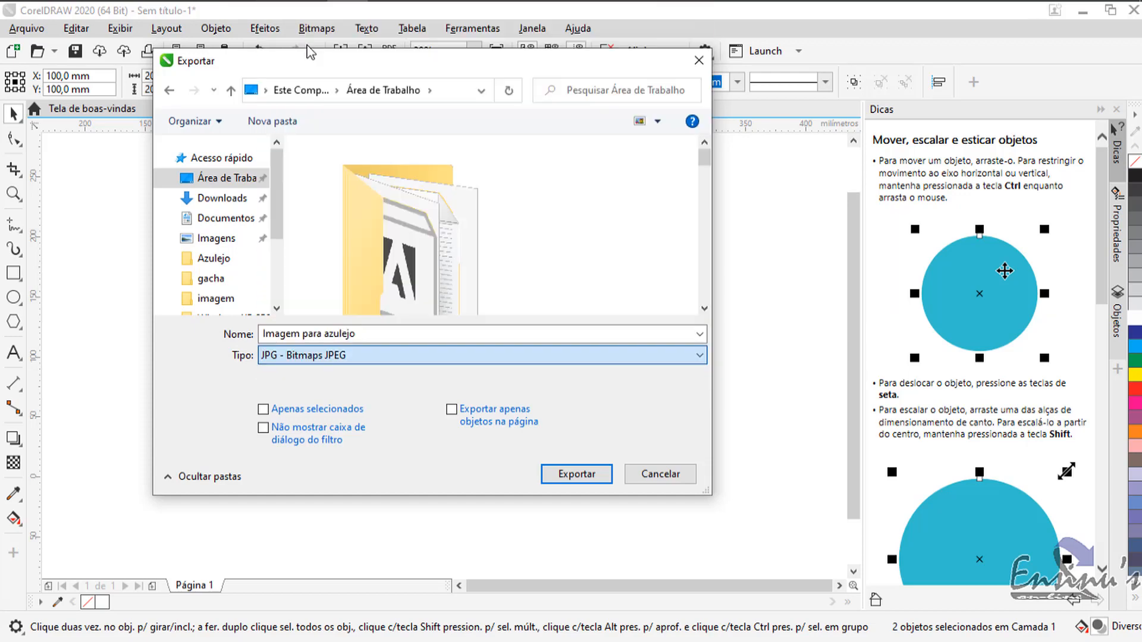
{"action": "left_click", "coordinate": [263, 410]}
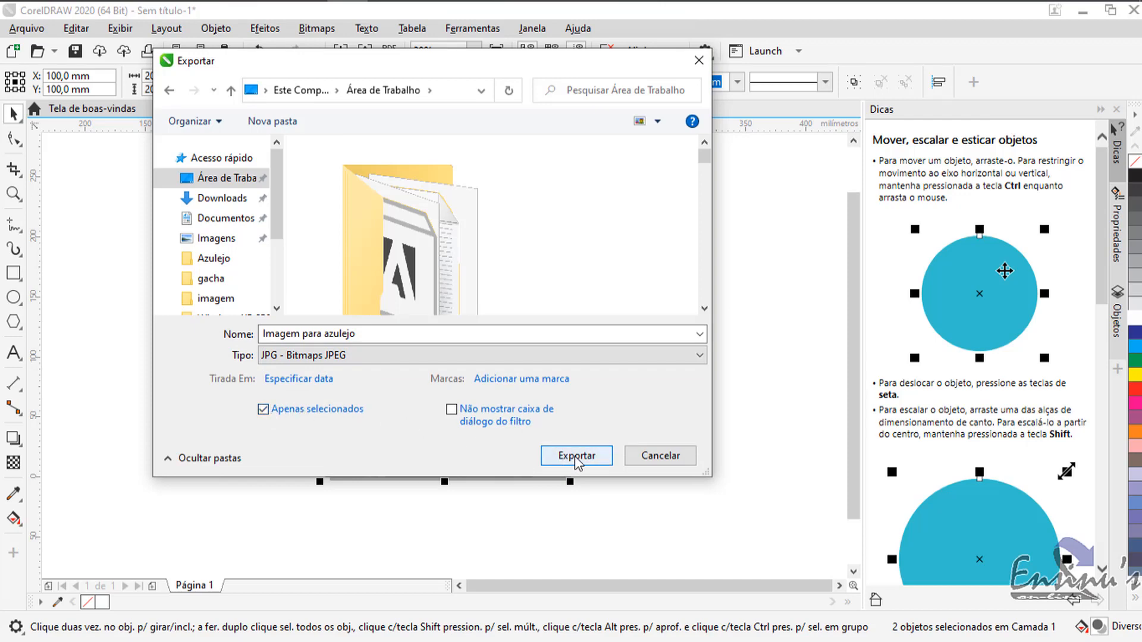
{"action": "left_click", "coordinate": [575, 455]}
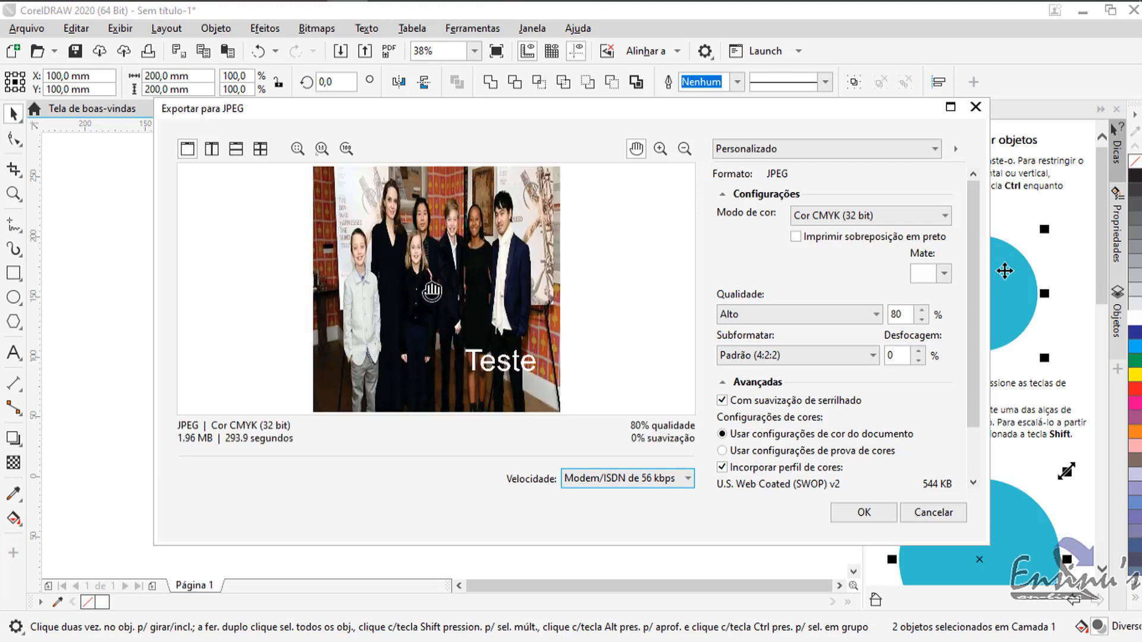
{"action": "left_click", "coordinate": [874, 517]}
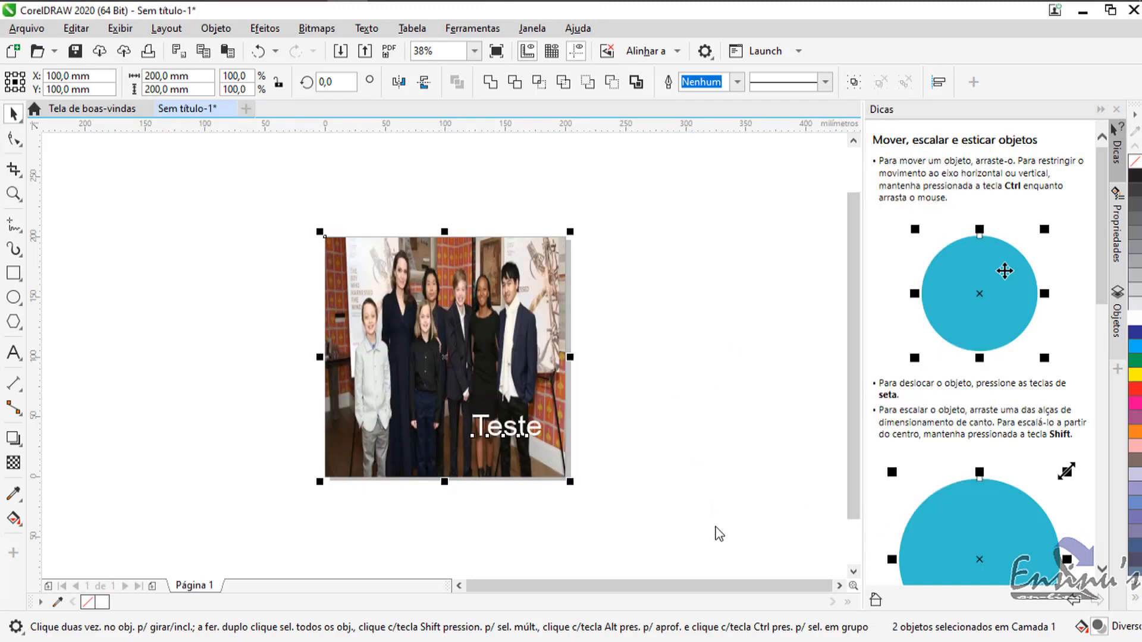
Switch to Photoshop and replace the contents of the couple's photo smart object with Imagem para azulejo from the desktop.
{"action": "mouse_move", "coordinate": [391, 3]}
{"action": "left_click", "coordinate": [306, 9]}
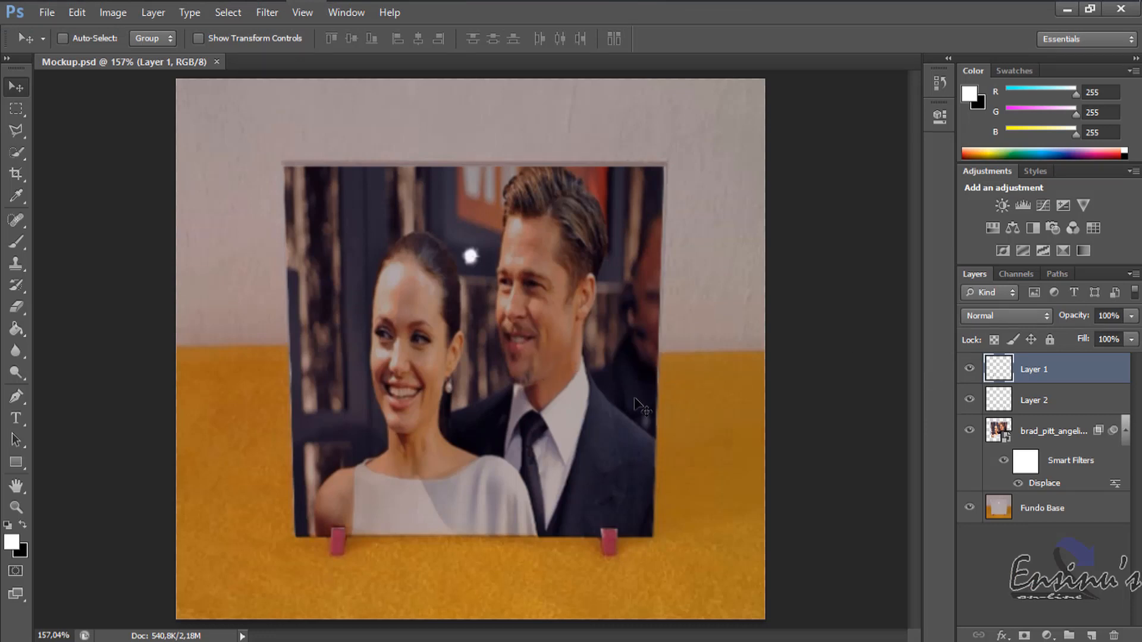
{"action": "left_click", "coordinate": [1035, 433]}
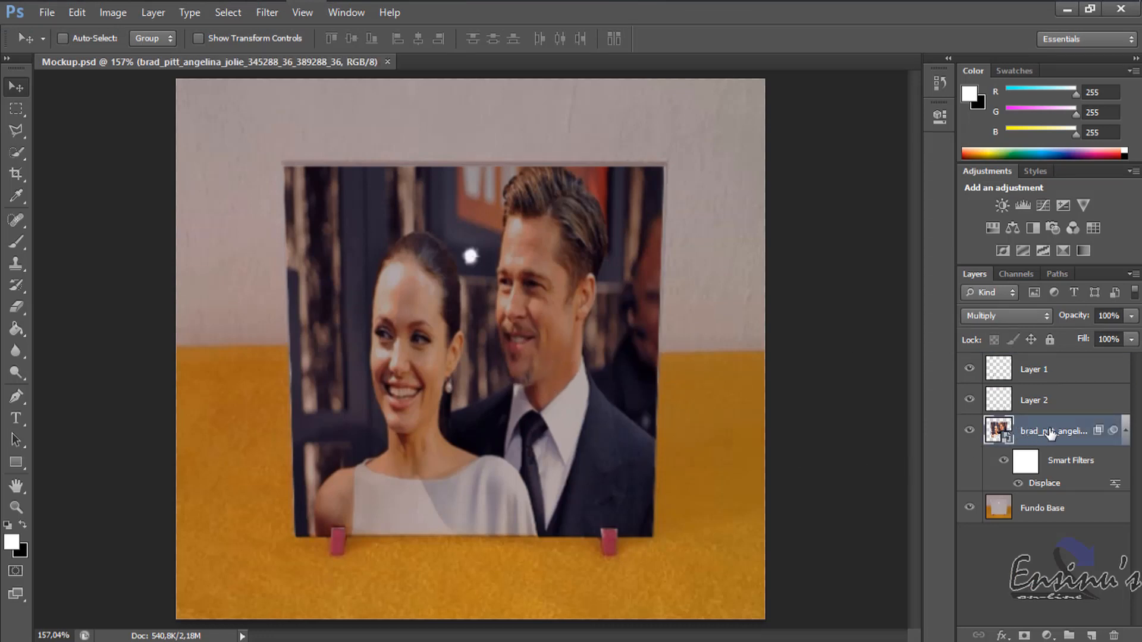
{"action": "right_click", "coordinate": [1050, 435]}
{"action": "left_click", "coordinate": [916, 209]}
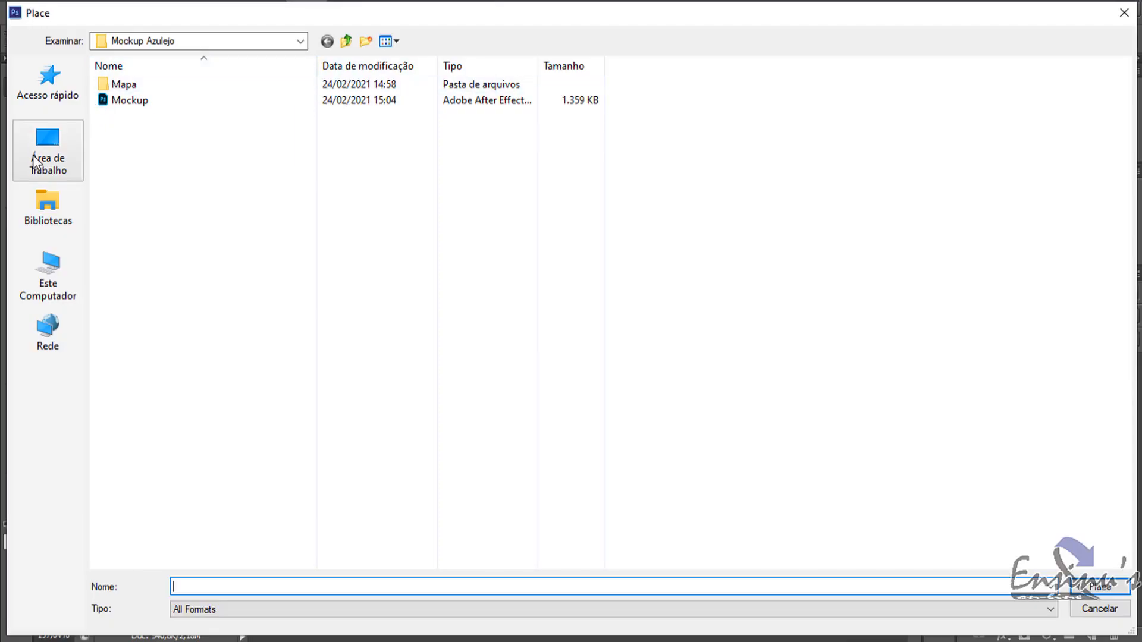
{"action": "left_click", "coordinate": [48, 153]}
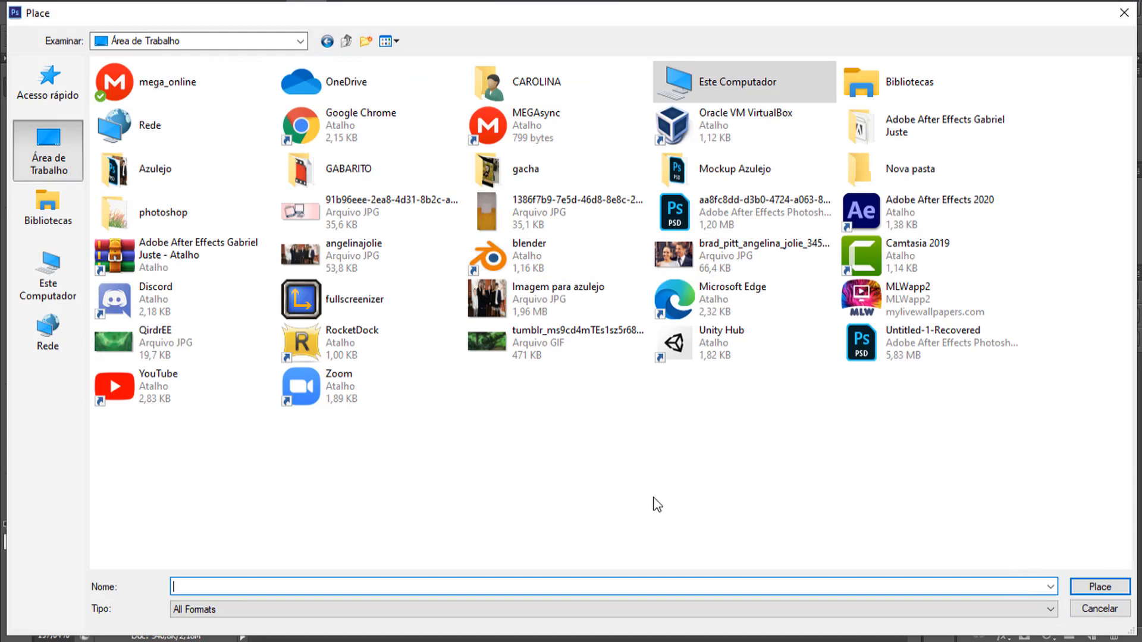
{"action": "left_click", "coordinate": [545, 298]}
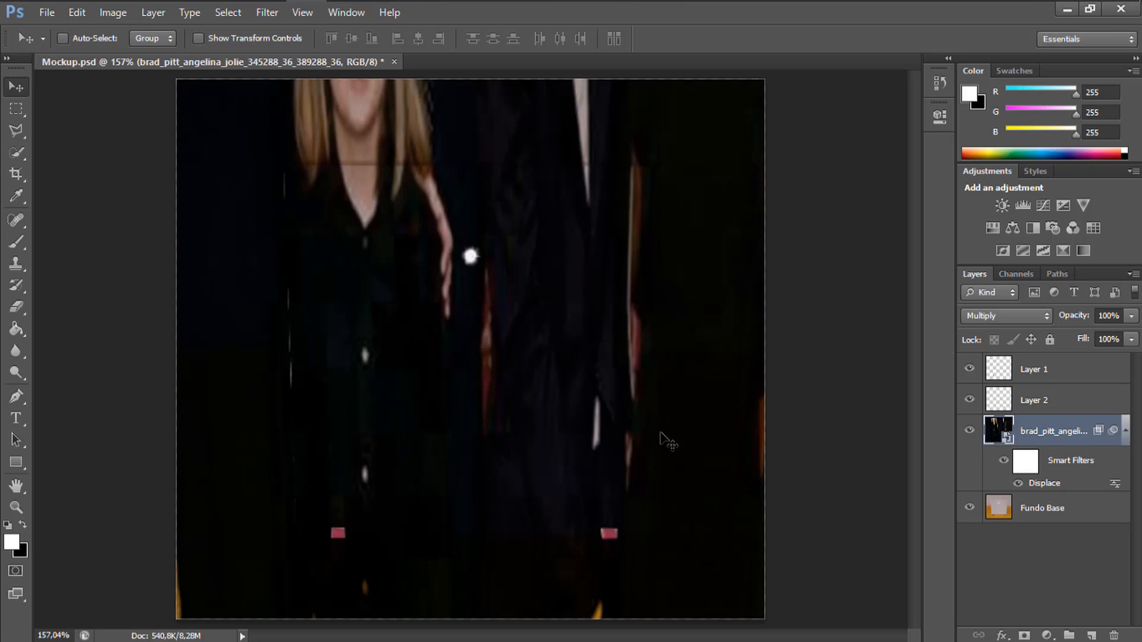
Free-transform the replaced artwork, scaling it to about 38% wide and 39% high so that it reaches the tile's bottom edge.
{"action": "key", "text": "ctrl+t"}
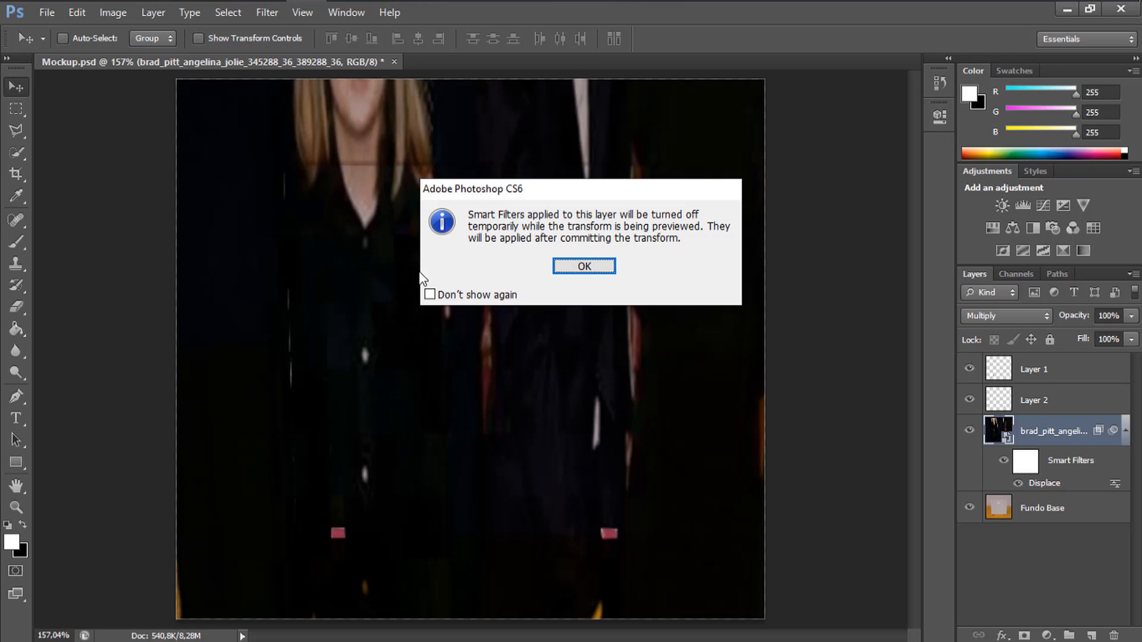
{"action": "left_click", "coordinate": [432, 294]}
{"action": "left_click", "coordinate": [605, 267]}
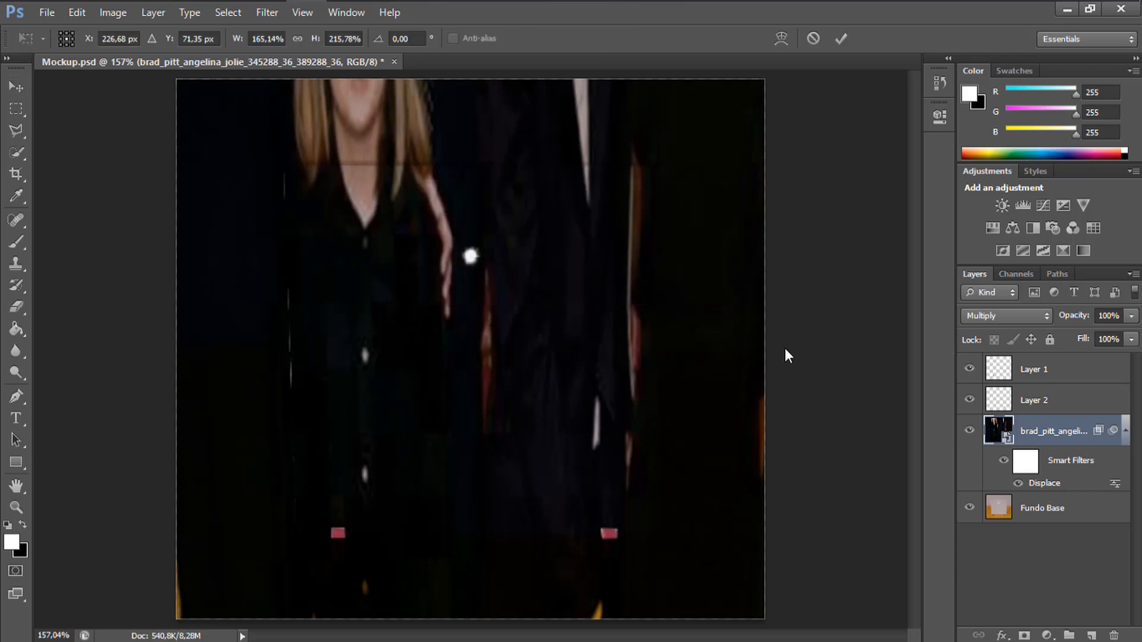
{"action": "key", "text": "ctrl+0"}
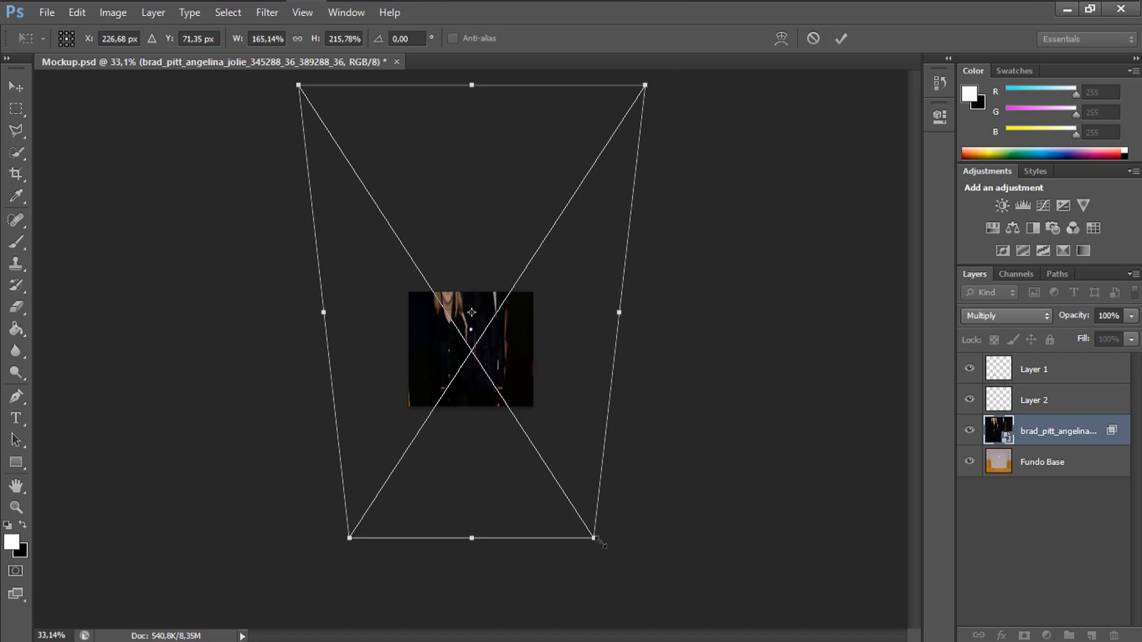
{"action": "left_click_drag", "start_coordinate": [586, 513], "coordinate": [490, 387]}
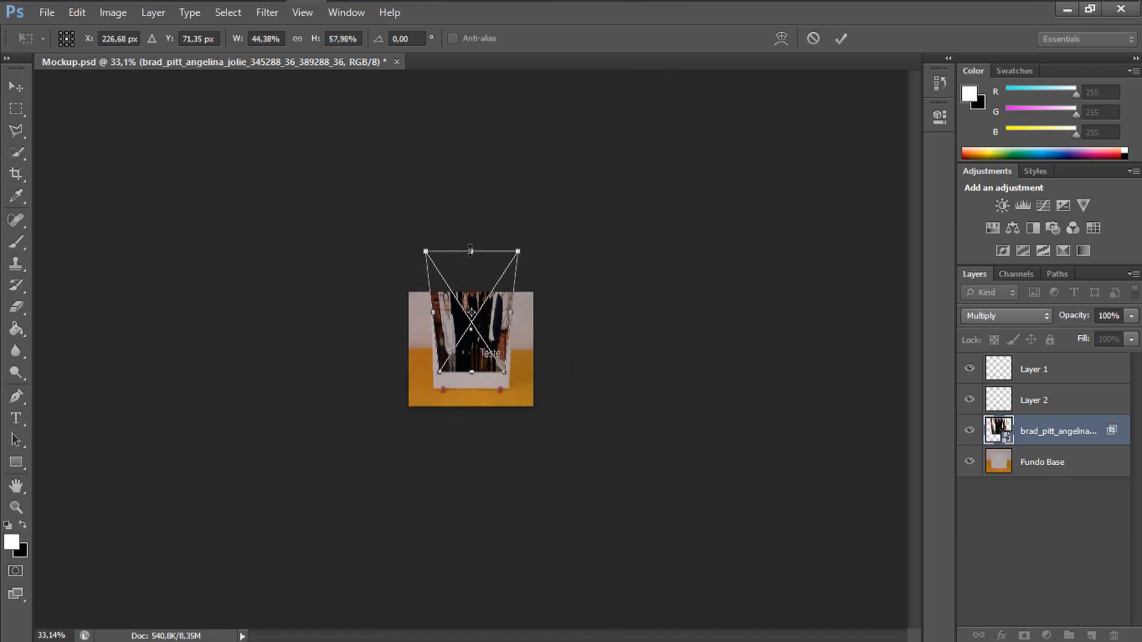
{"action": "left_click_drag", "start_coordinate": [470, 250], "coordinate": [471, 308]}
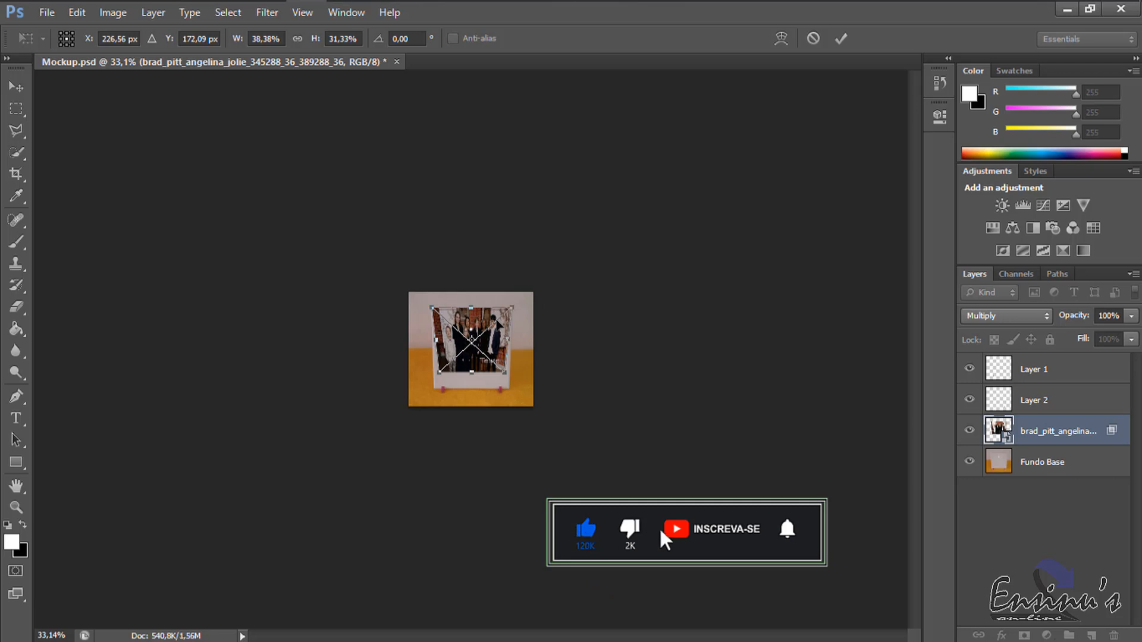
{"action": "key", "text": "ctrl+0"}
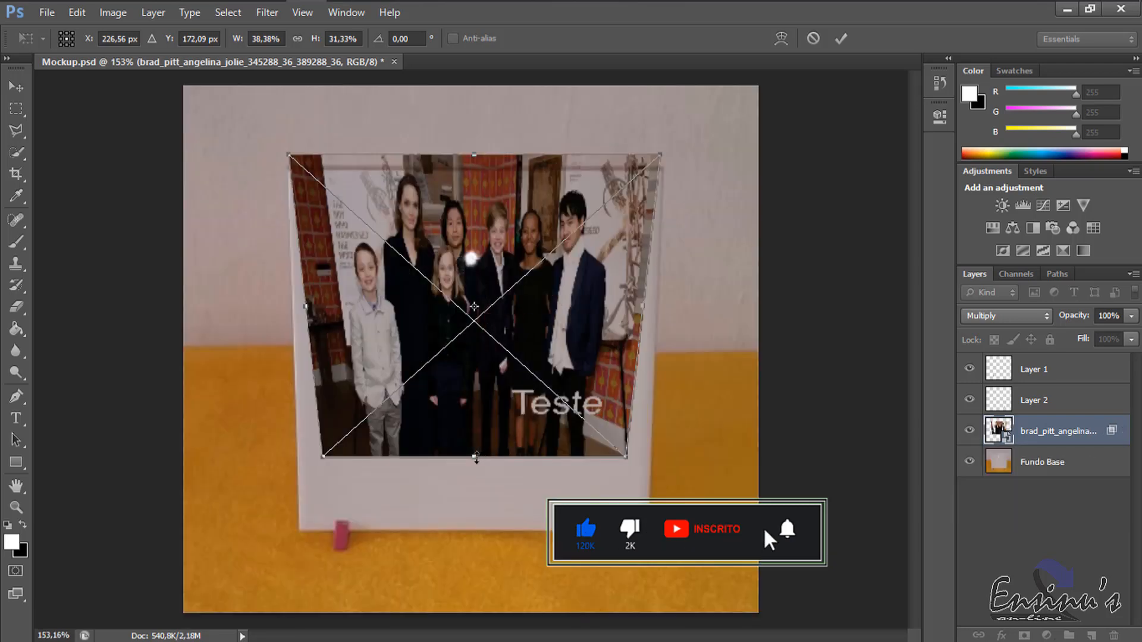
{"action": "left_click_drag", "start_coordinate": [473, 456], "coordinate": [468, 528]}
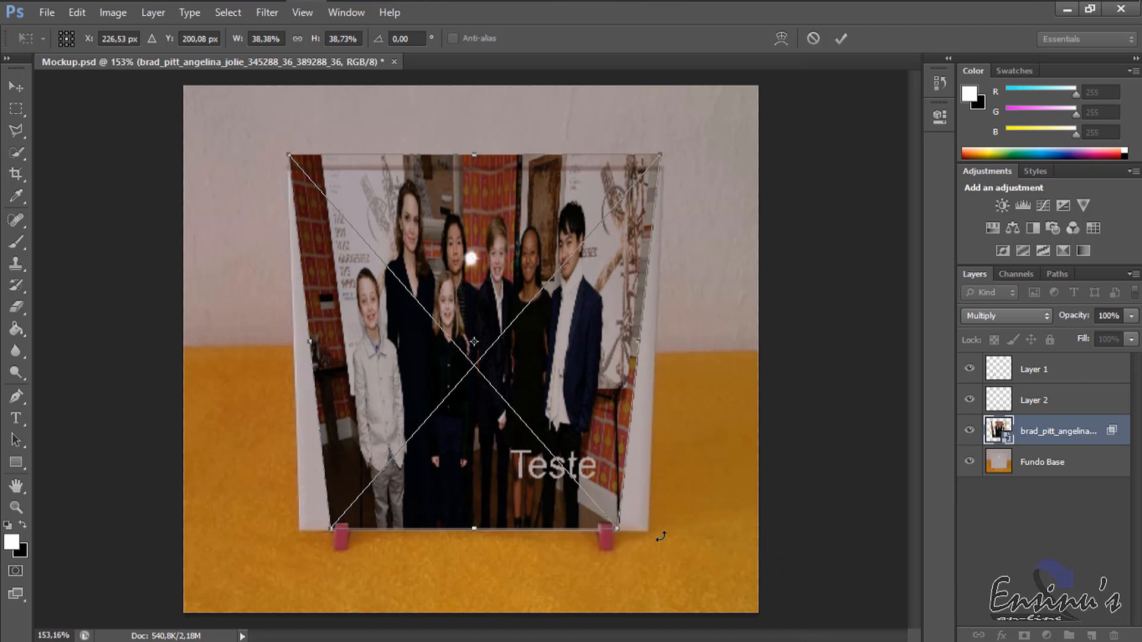
Distort the artwork's four corners to match the tile's corners and apply the transform.
{"action": "left_click_drag", "start_coordinate": [617, 529], "coordinate": [644, 533]}
{"action": "key", "text": "ctrl+z"}
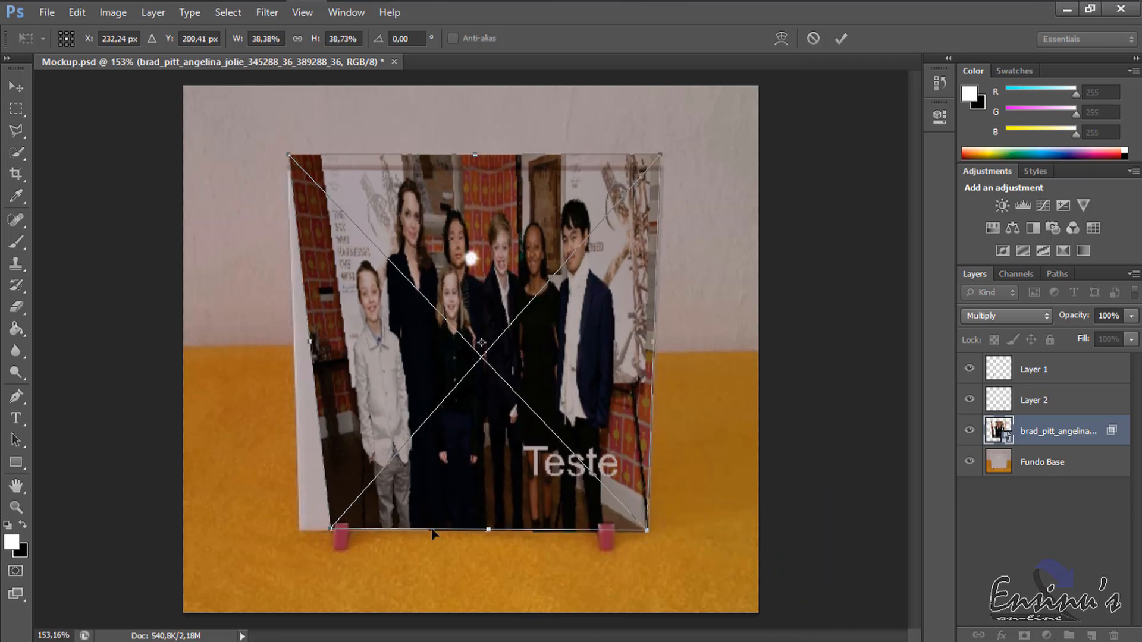
{"action": "left_click_drag", "start_coordinate": [320, 530], "coordinate": [302, 533]}
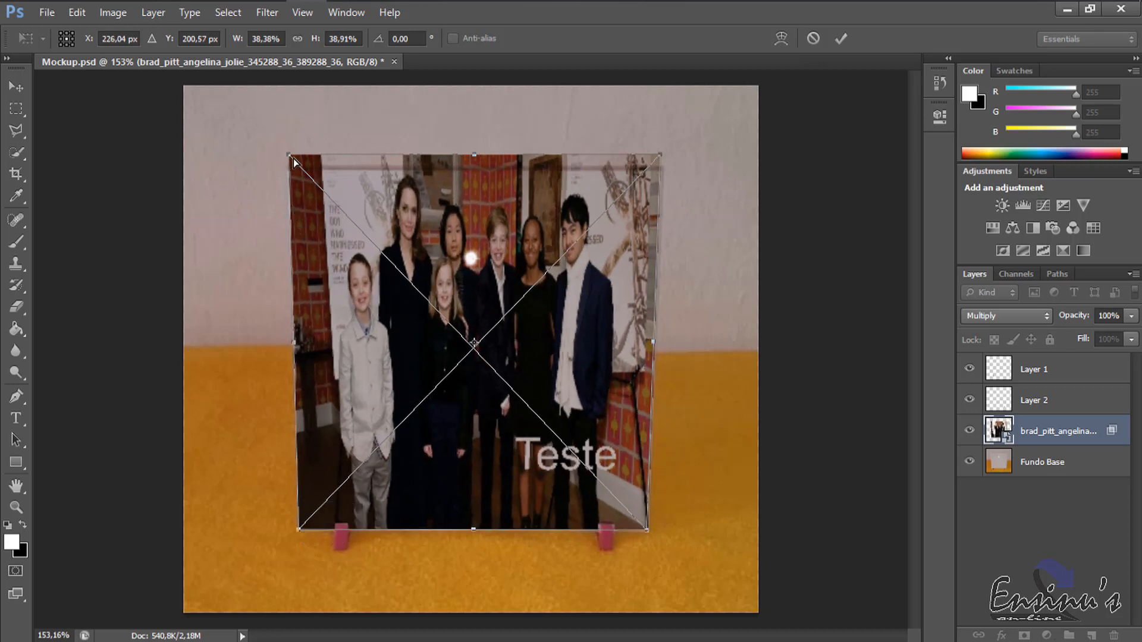
{"action": "left_click_drag", "start_coordinate": [290, 158], "coordinate": [293, 174]}
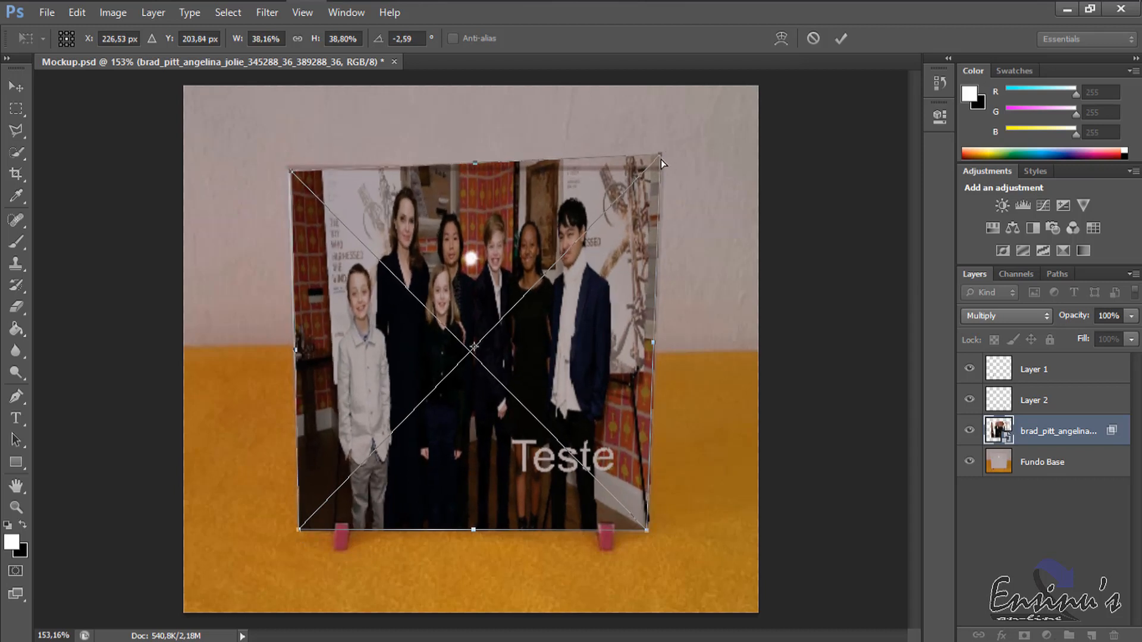
{"action": "mouse_move", "coordinate": [663, 157]}
{"action": "left_mouse_down"}
{"action": "mouse_move", "coordinate": [648, 184]}
{"action": "mouse_move", "coordinate": [663, 173]}
{"action": "left_mouse_up"}
{"action": "key", "text": "Return"}
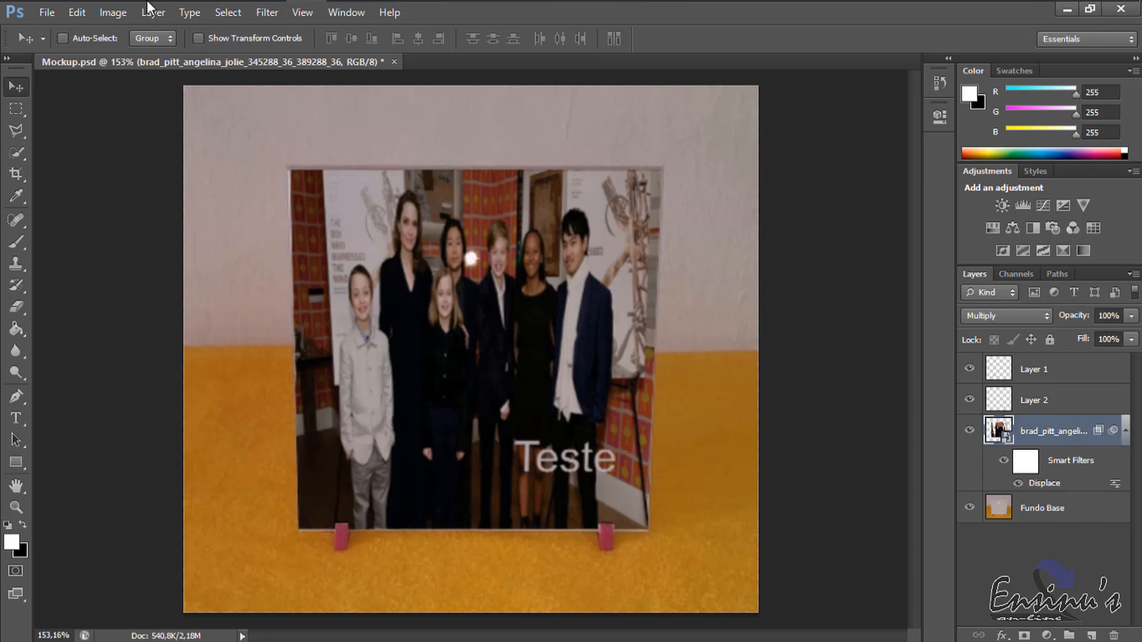
Save the finished mockup for web as a 256-colour GIF named Mockup on the desktop (Área de Trabalho).
{"action": "left_click", "coordinate": [47, 12]}
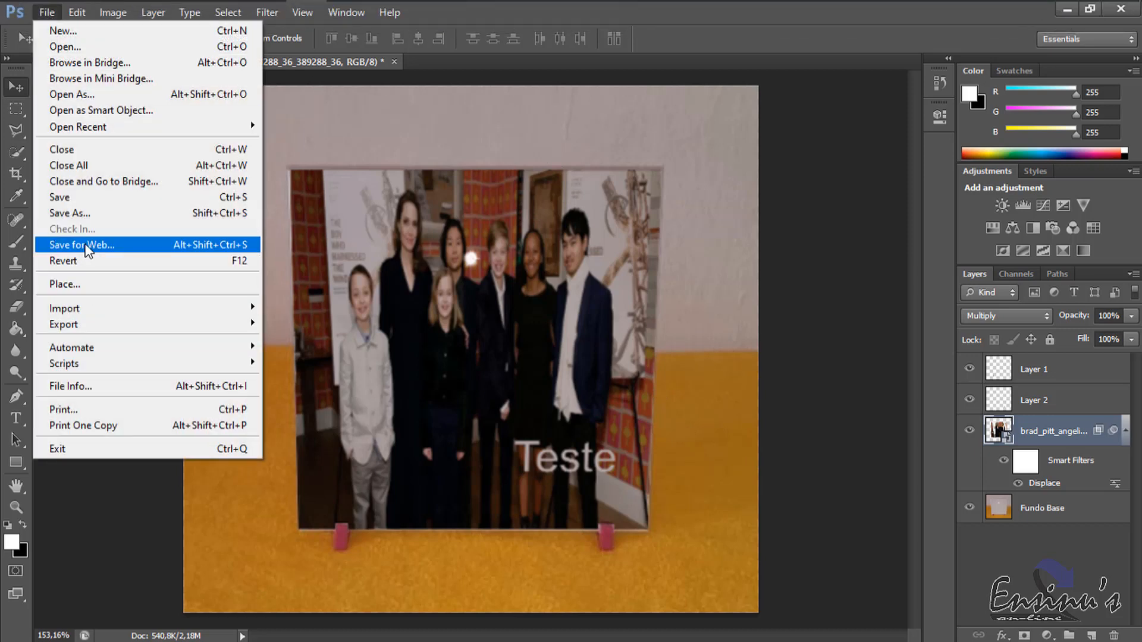
{"action": "left_click", "coordinate": [85, 245]}
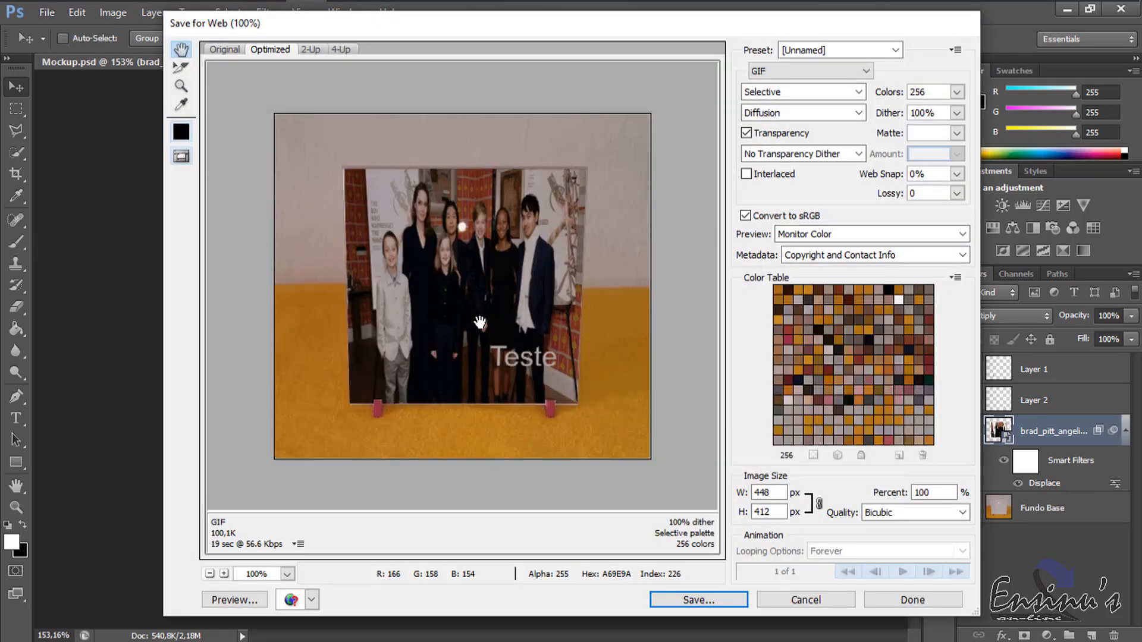
{"action": "left_click", "coordinate": [714, 600]}
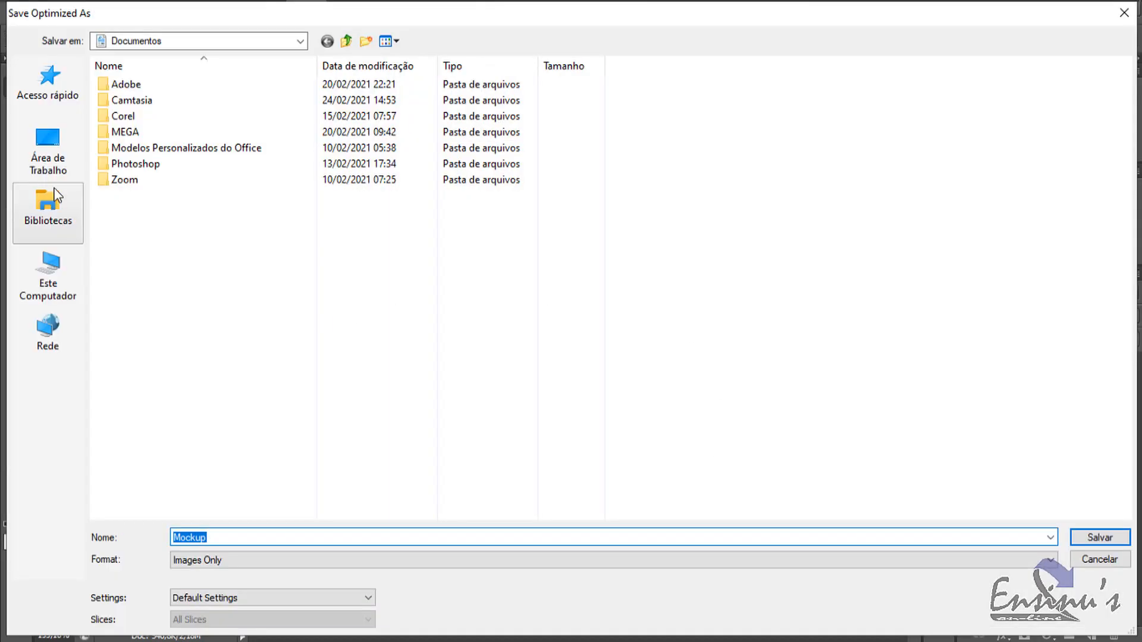
{"action": "left_click", "coordinate": [48, 150]}
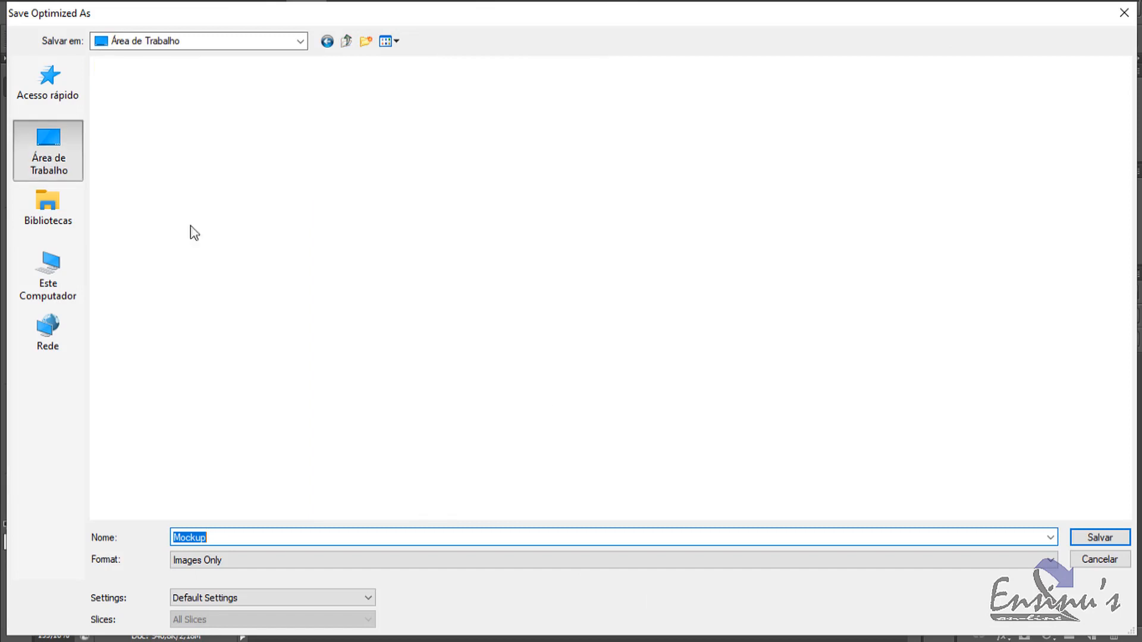
{"action": "left_click", "coordinate": [1100, 538]}
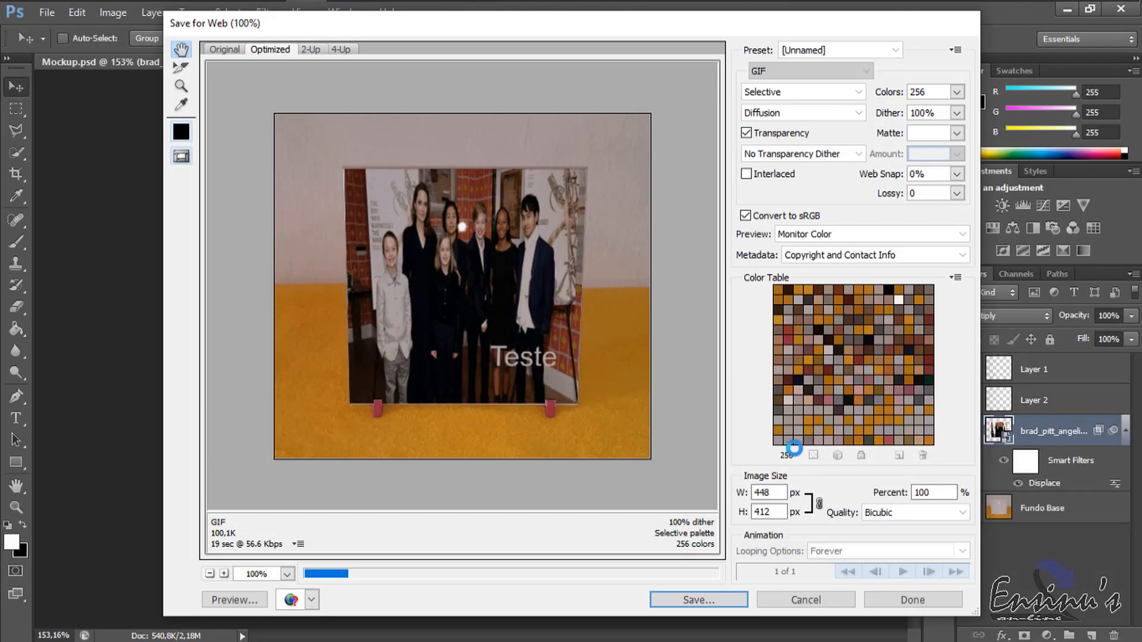